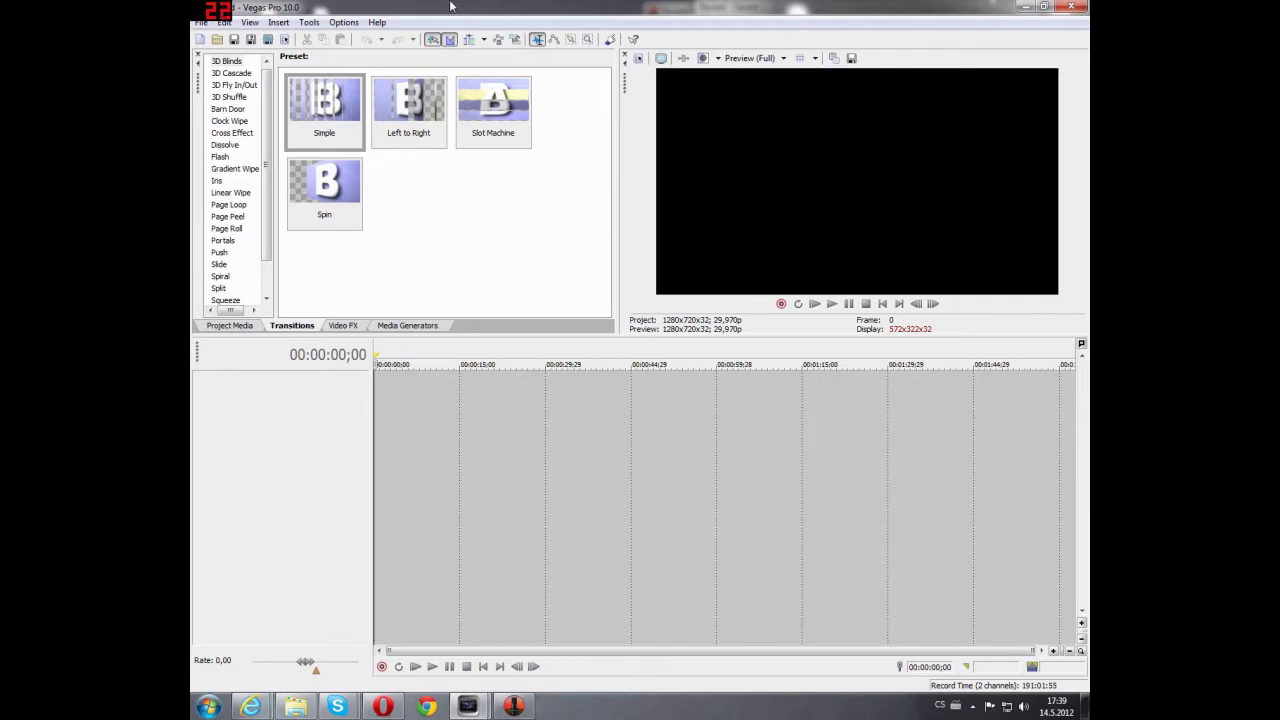
click(201, 22)
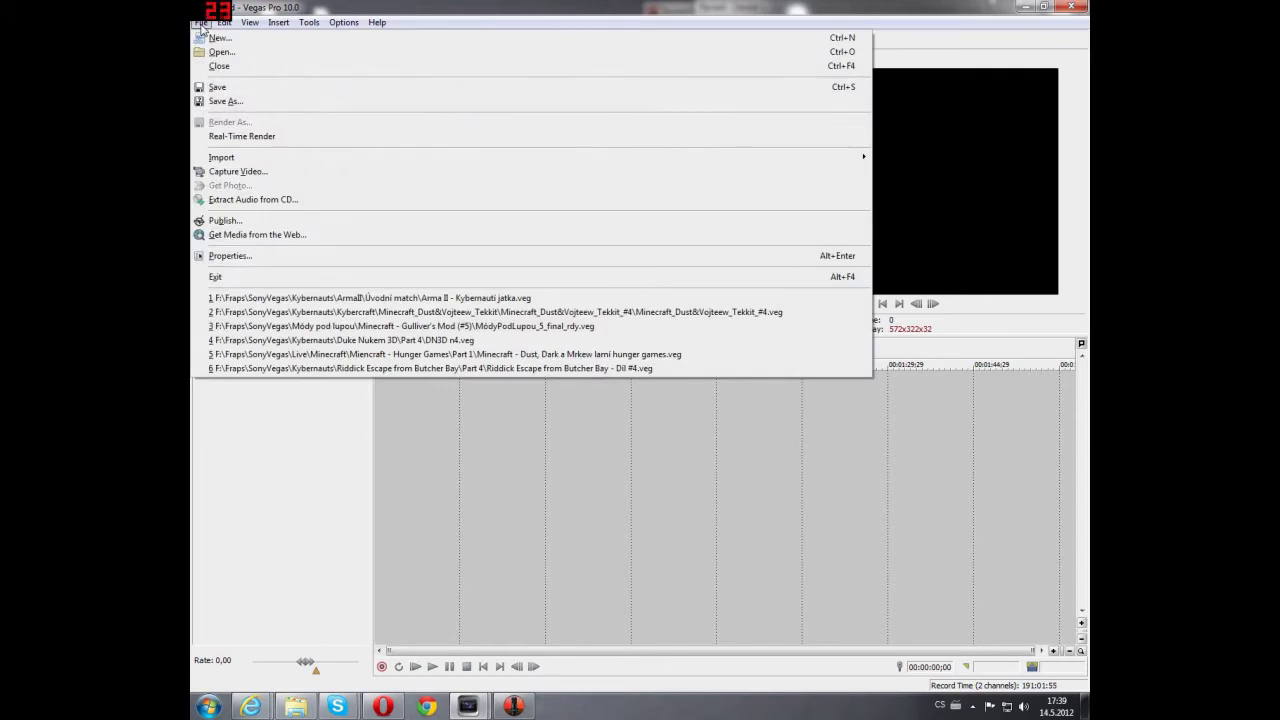
click(215, 52)
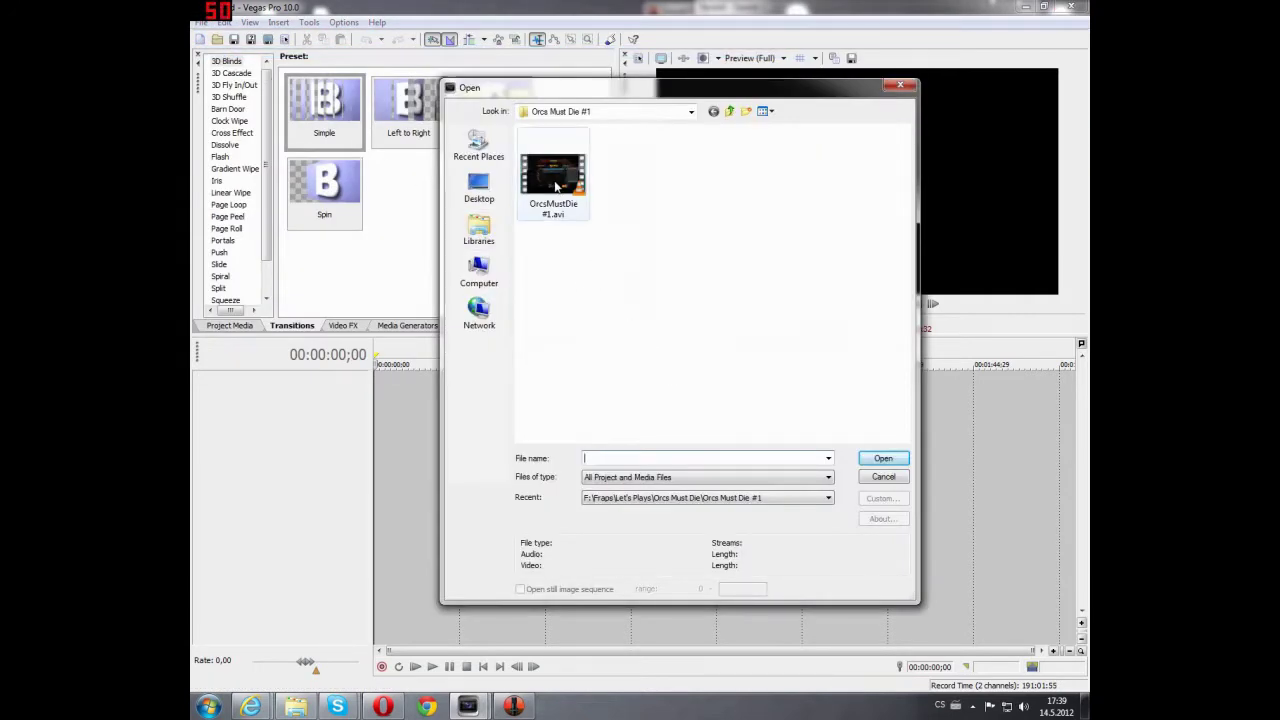
click(901, 89)
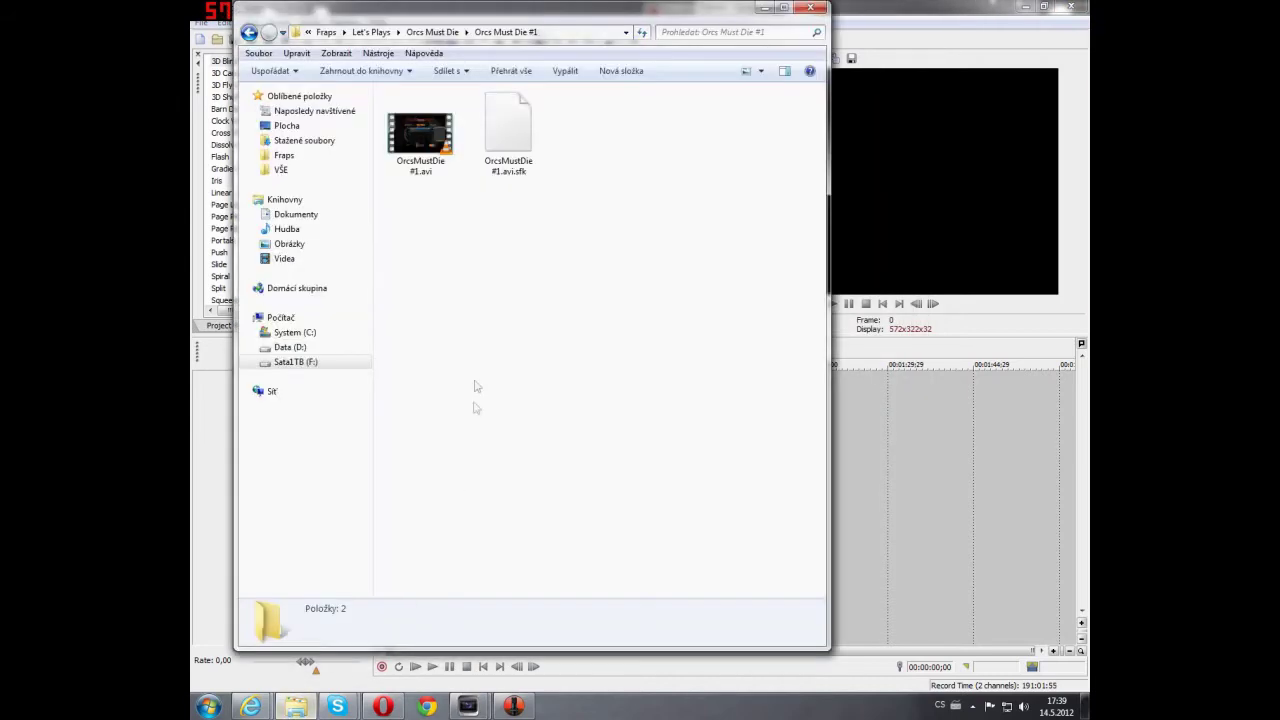
- Add OrcsMustDie #1.avi from its folder window to the start of the empty timeline
drag(435, 22, 643, 77)
drag(737, 208, 380, 418)
drag(847, 90, 773, 426)
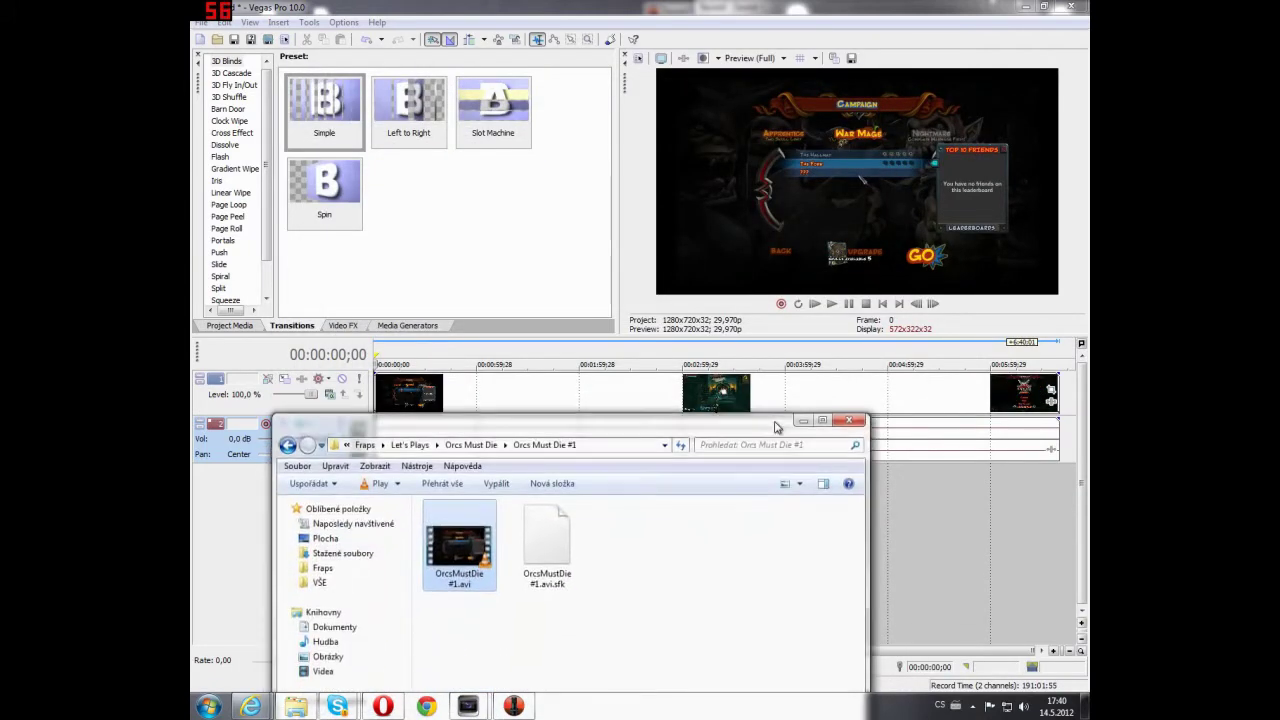
- Browse the file window to the folder F:\Fraps\SonyVegas\Let's Plays\Orcs Must Die
drag(628, 428, 636, 176)
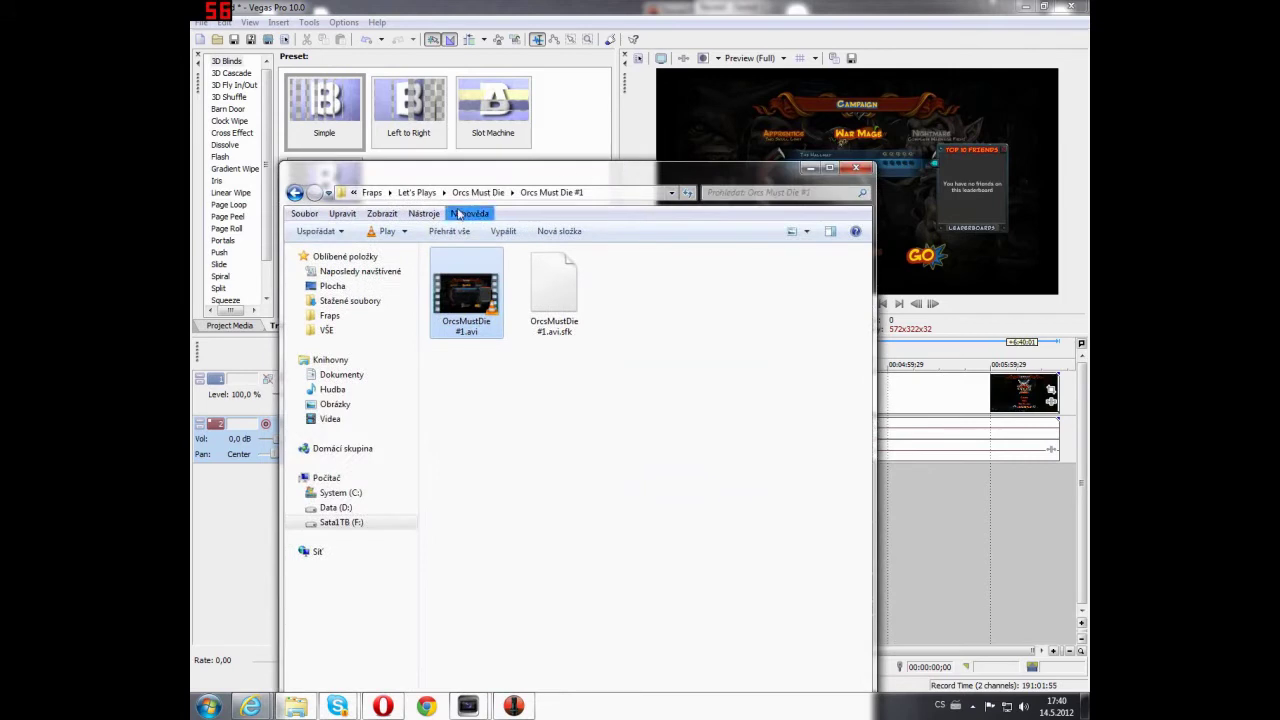
click(425, 193)
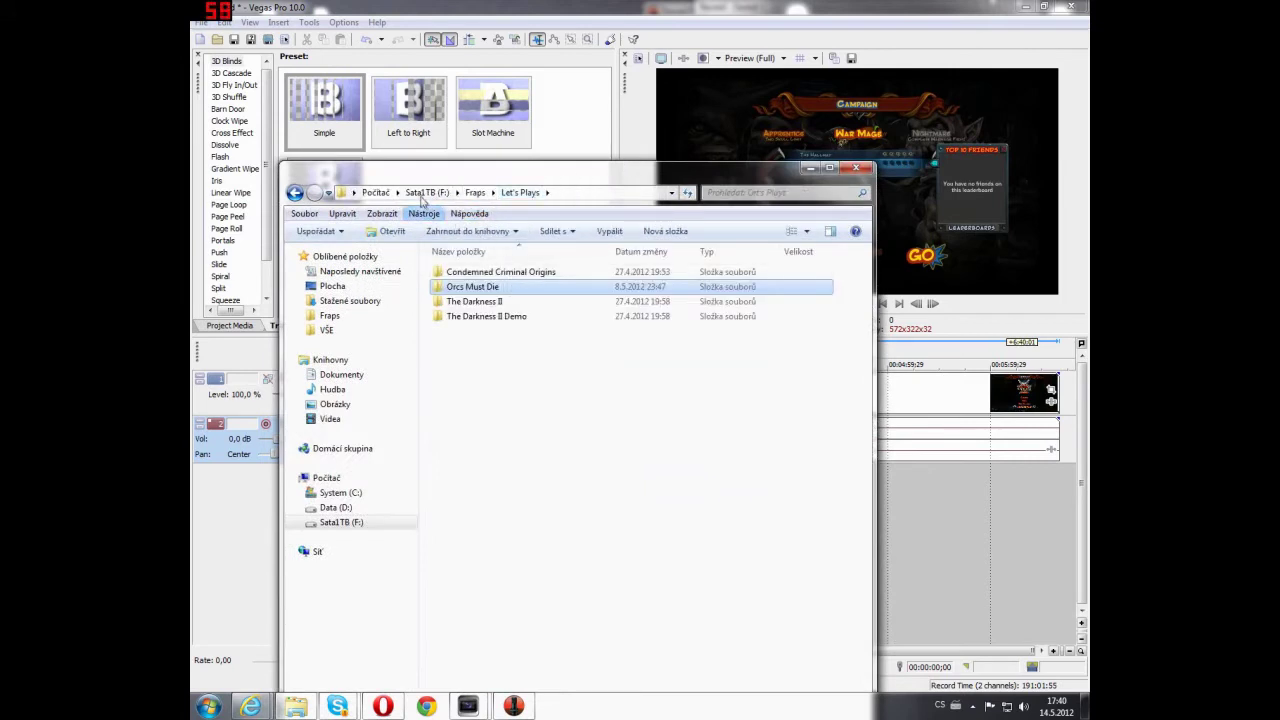
click(426, 193)
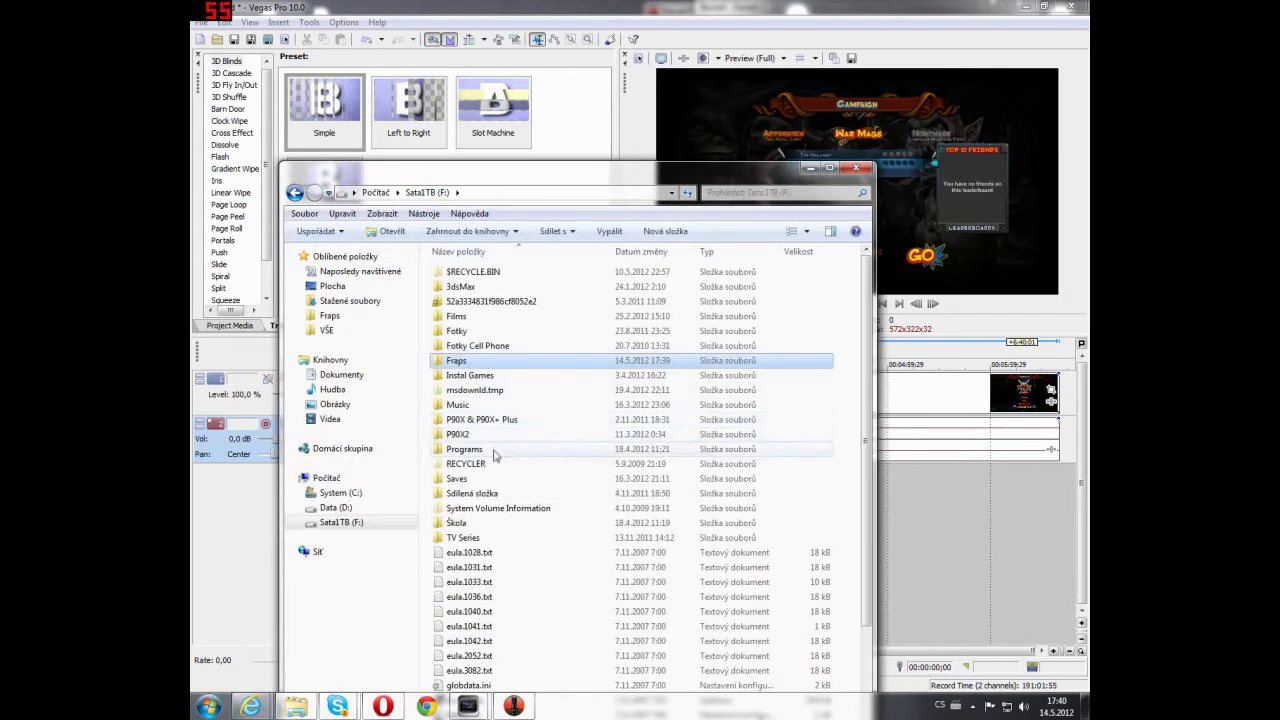
double_click(462, 362)
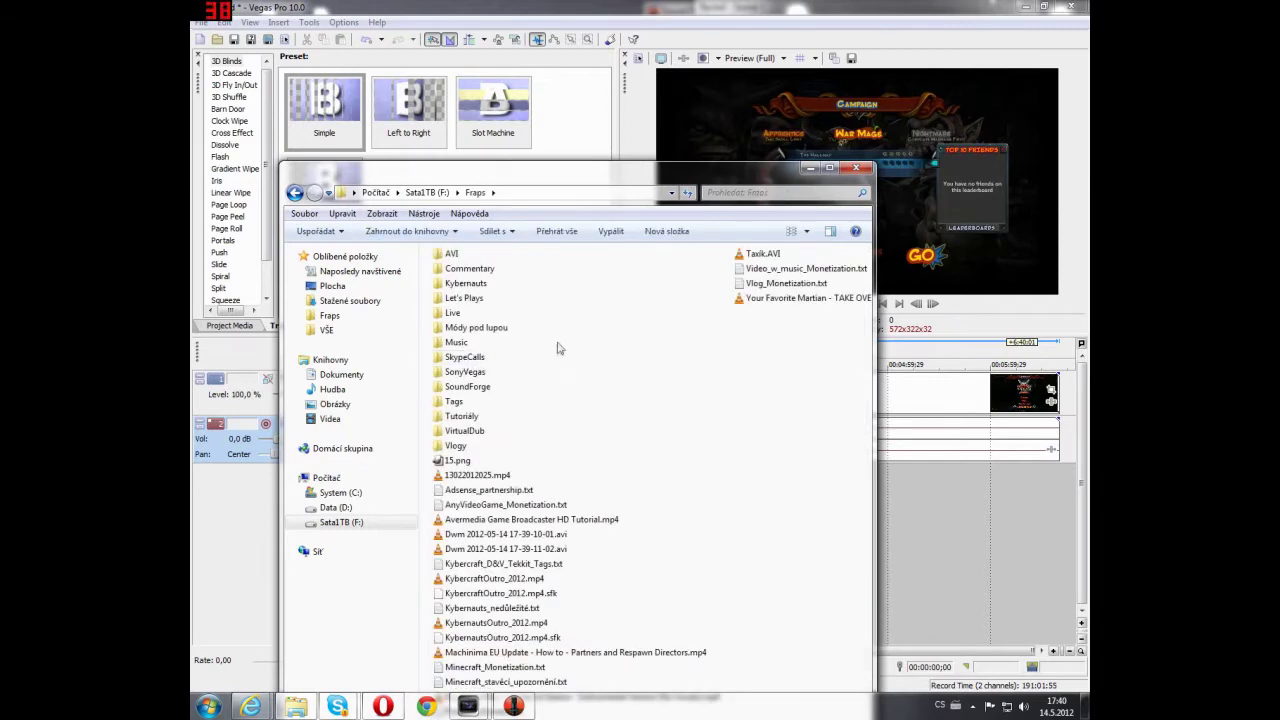
double_click(463, 373)
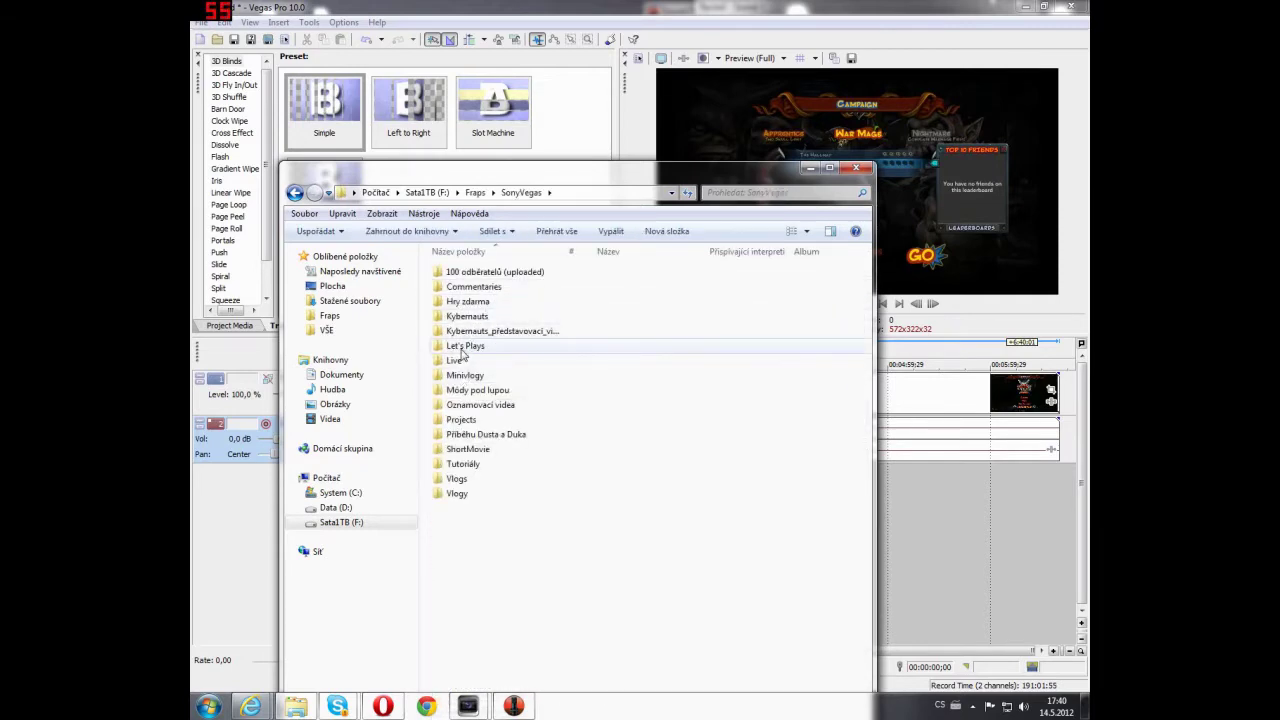
double_click(475, 341)
double_click(478, 287)
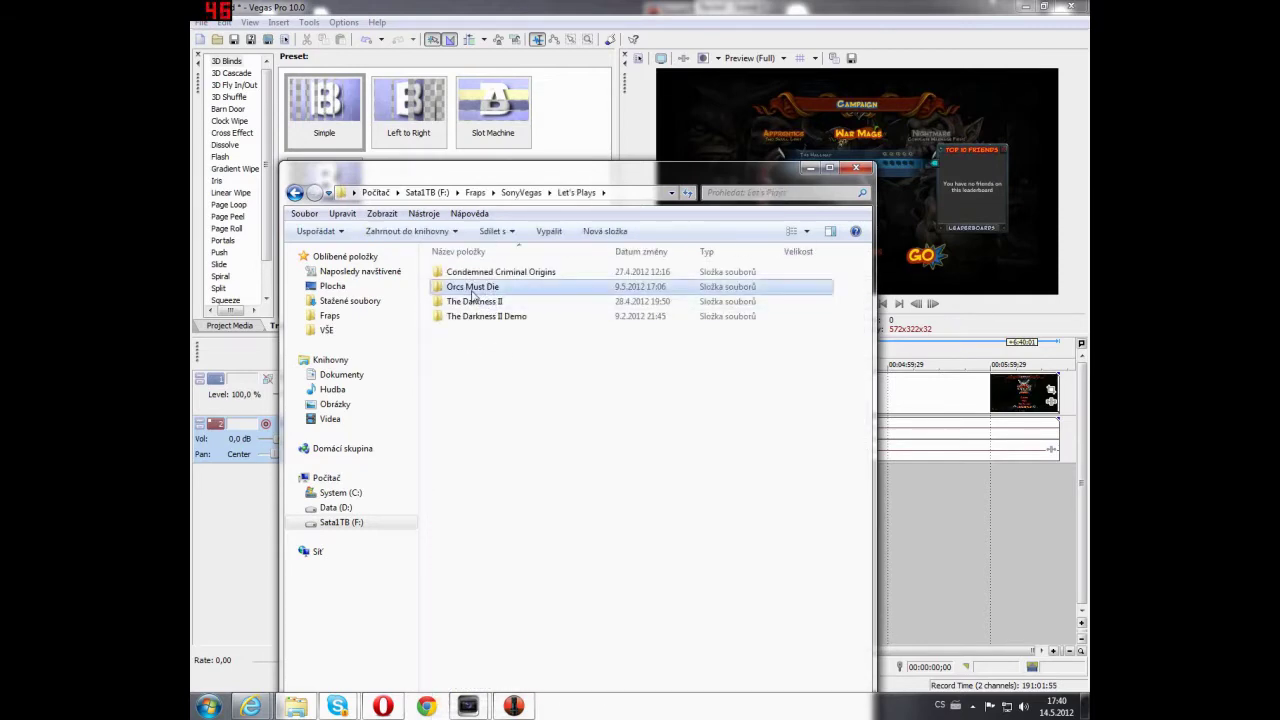
double_click(478, 288)
- Add Orcs Must Die #17.wav from the Orcs Must Die #17 (uploaded) folder to a new audio track starting at the timeline's beginning
key(BackSpace)
click(490, 421)
double_click(490, 421)
key(BackSpace)
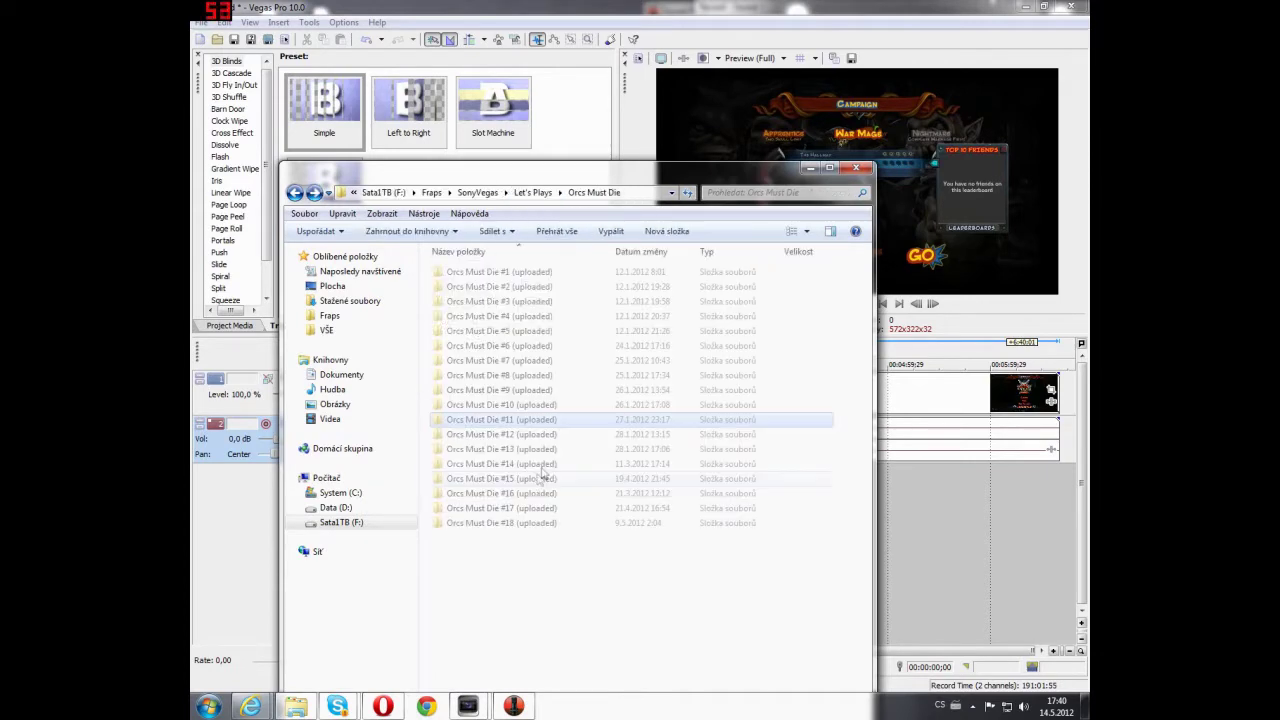
double_click(524, 514)
drag(600, 168, 775, 181)
drag(818, 300, 371, 537)
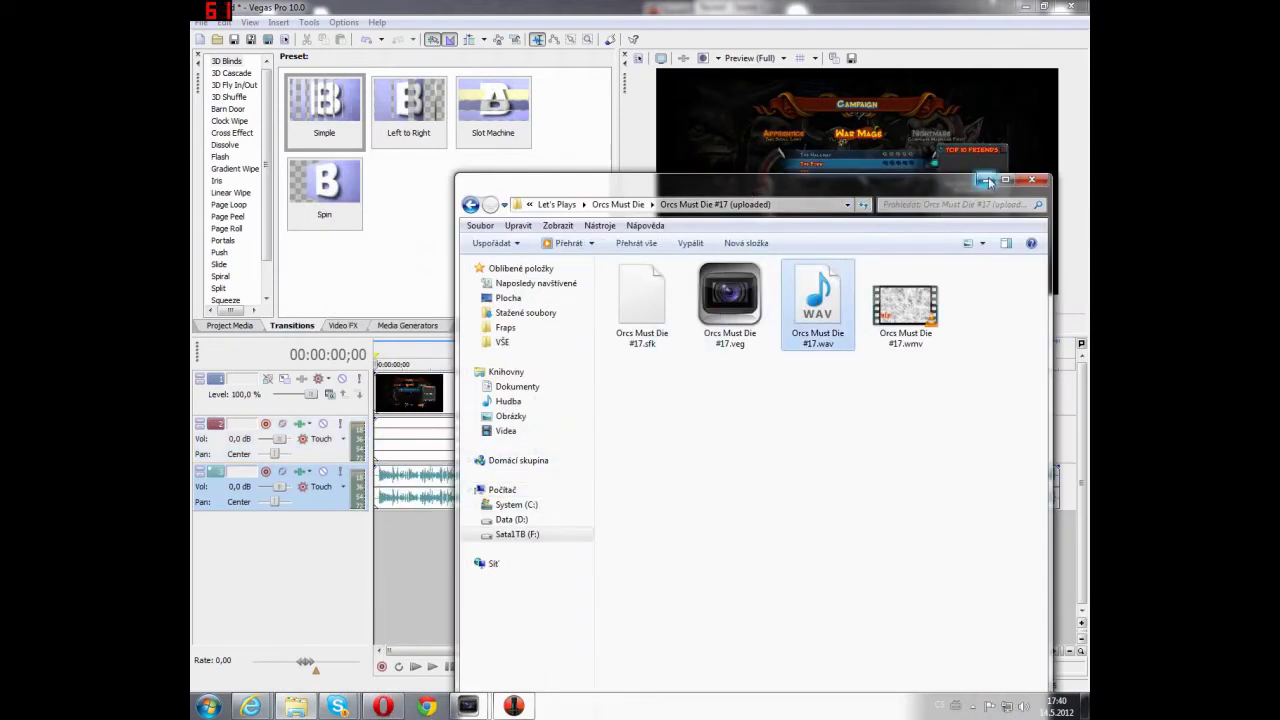
click(988, 181)
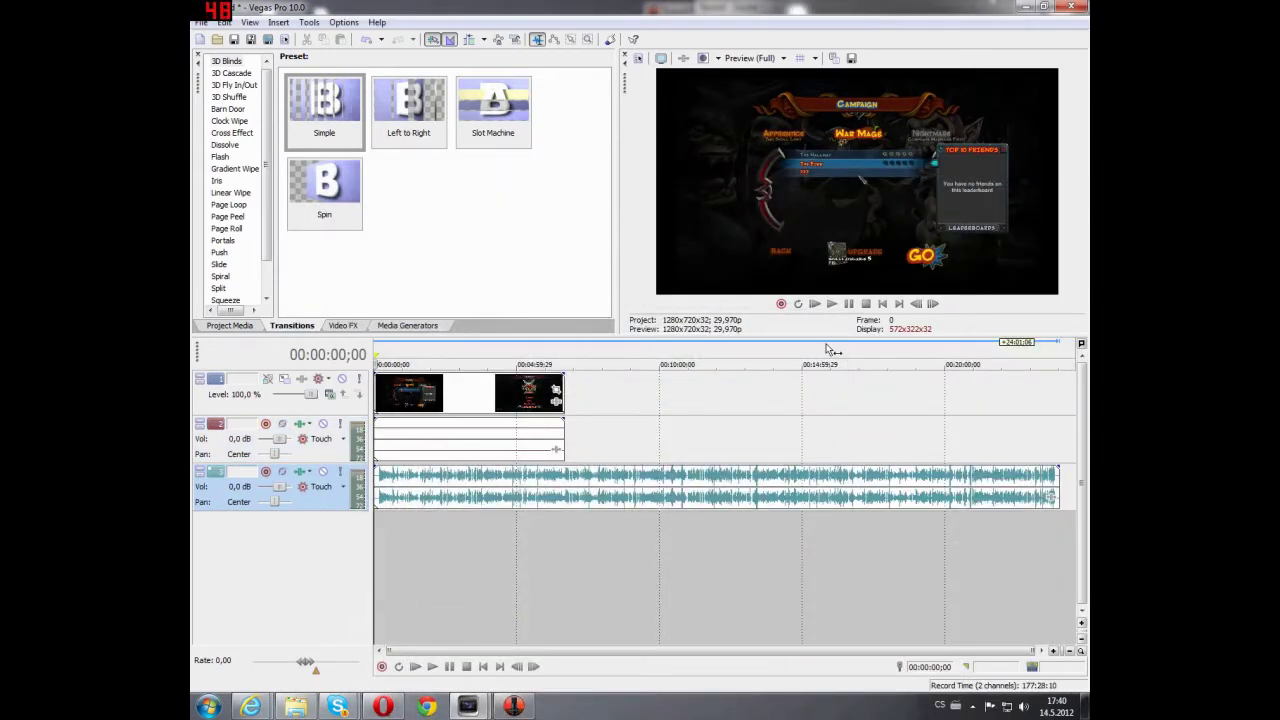
- Trim the end of the commentary WAV clip so that it finishes together with the video clip
drag(1058, 484, 566, 500)
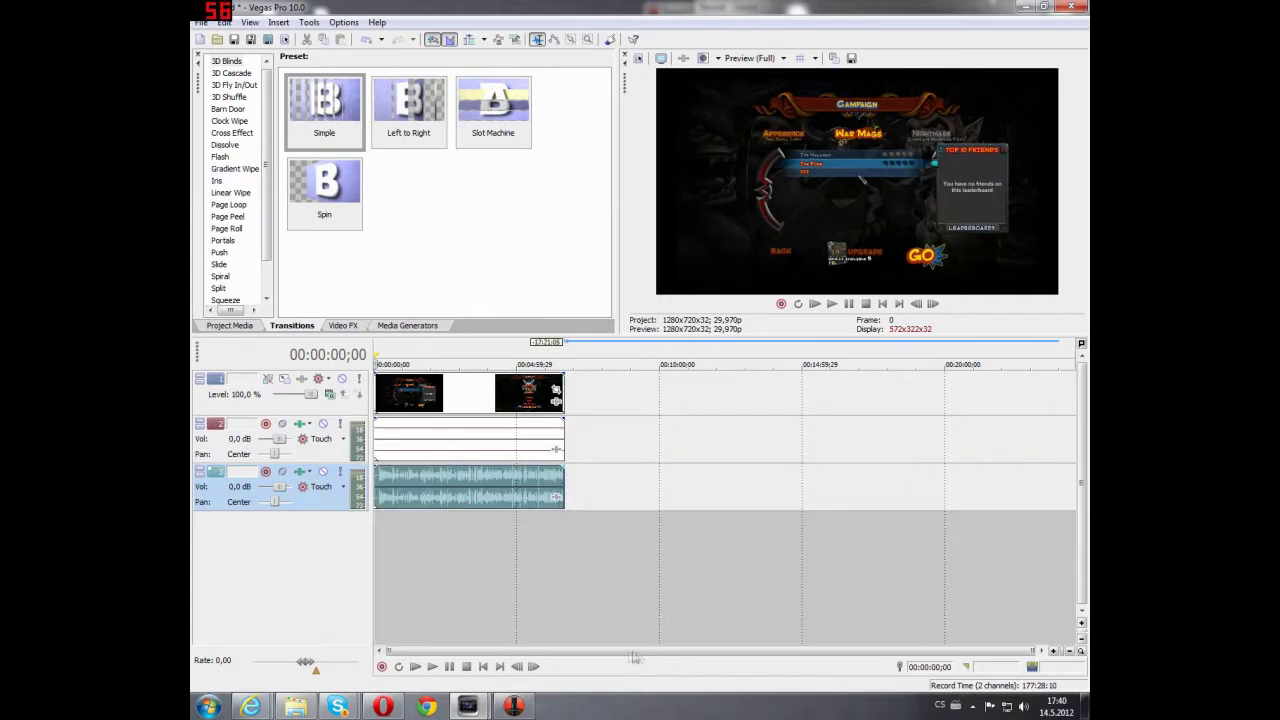
mouse_move(562, 487)
mouse_down()
mouse_move(766, 487)
mouse_move(565, 486)
mouse_up()
click(562, 452)
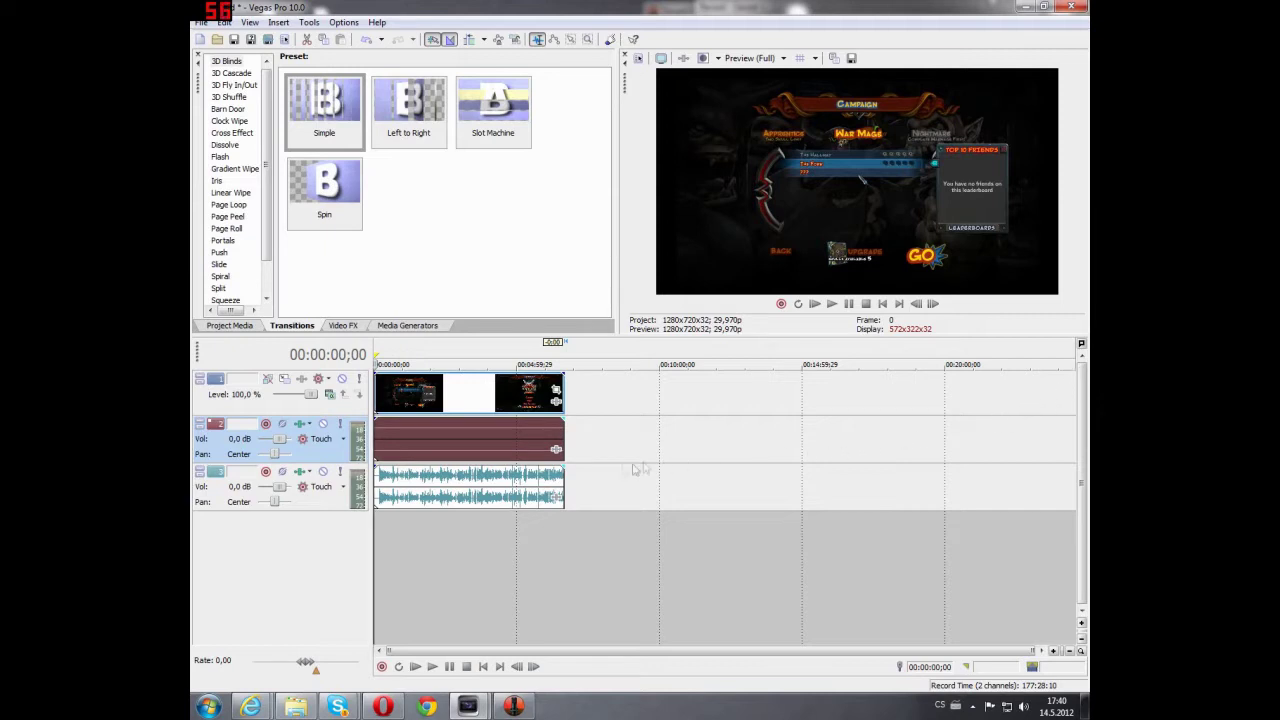
- Examine the beginning of the clips on the timeline at single-frame detail, then return to an overview of the whole clips
scroll(620, 469, up, 6)
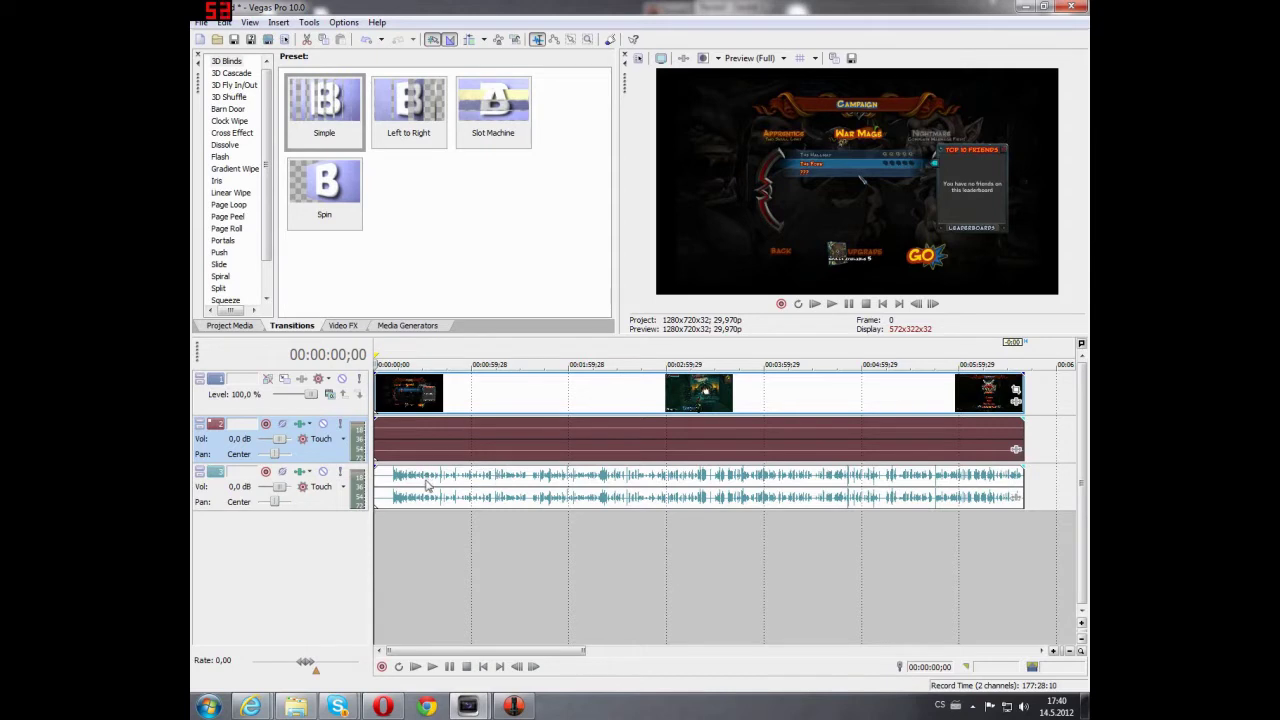
scroll(427, 485, up, 5)
scroll(488, 455, up, 10)
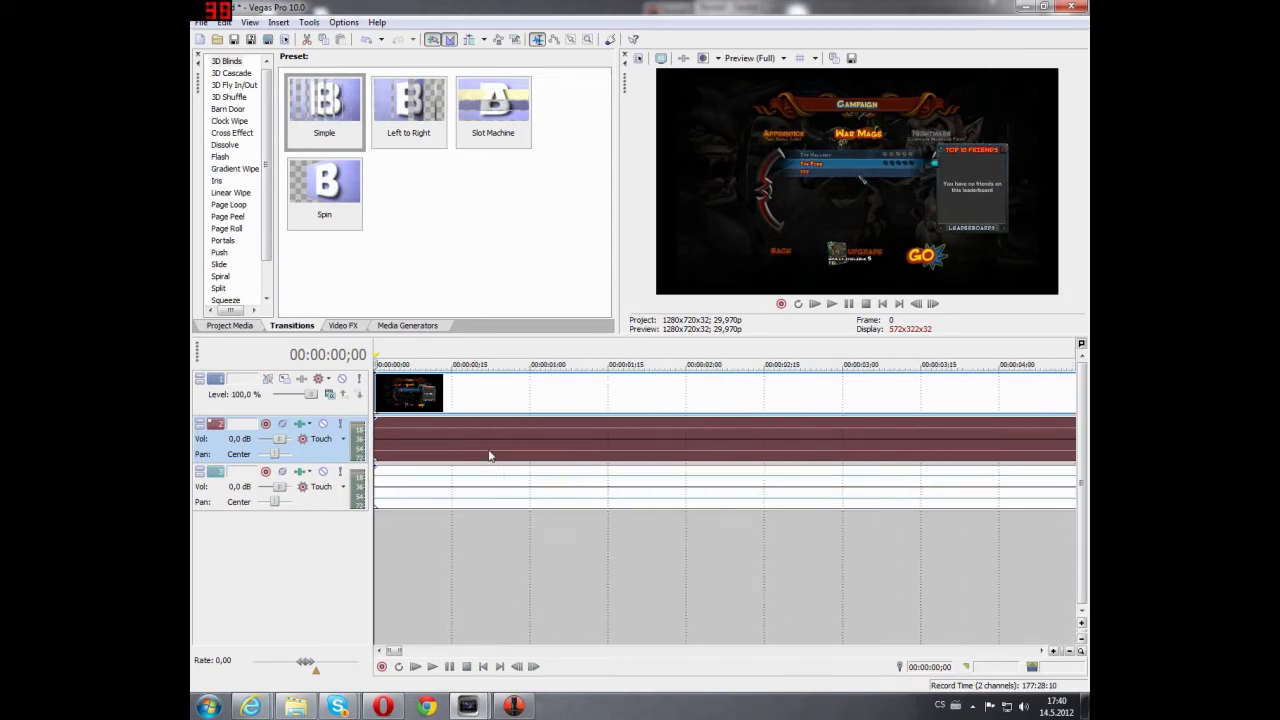
scroll(488, 457, down, 3)
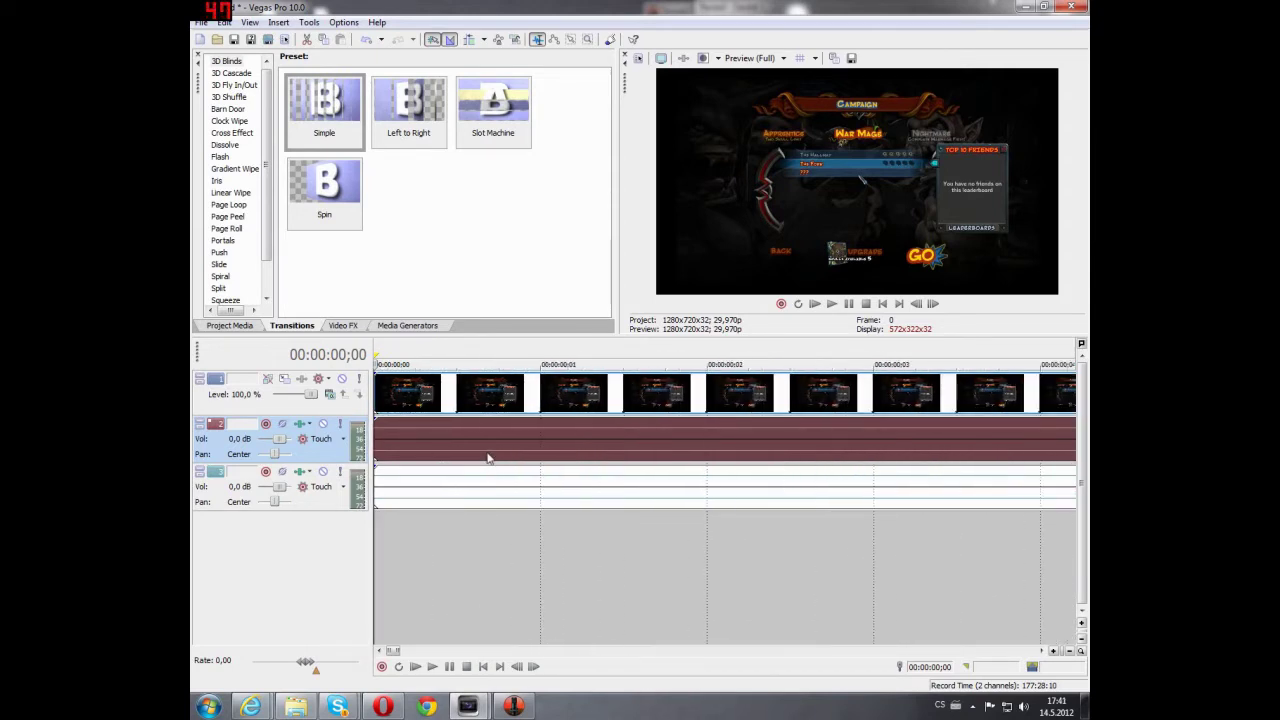
click(455, 441)
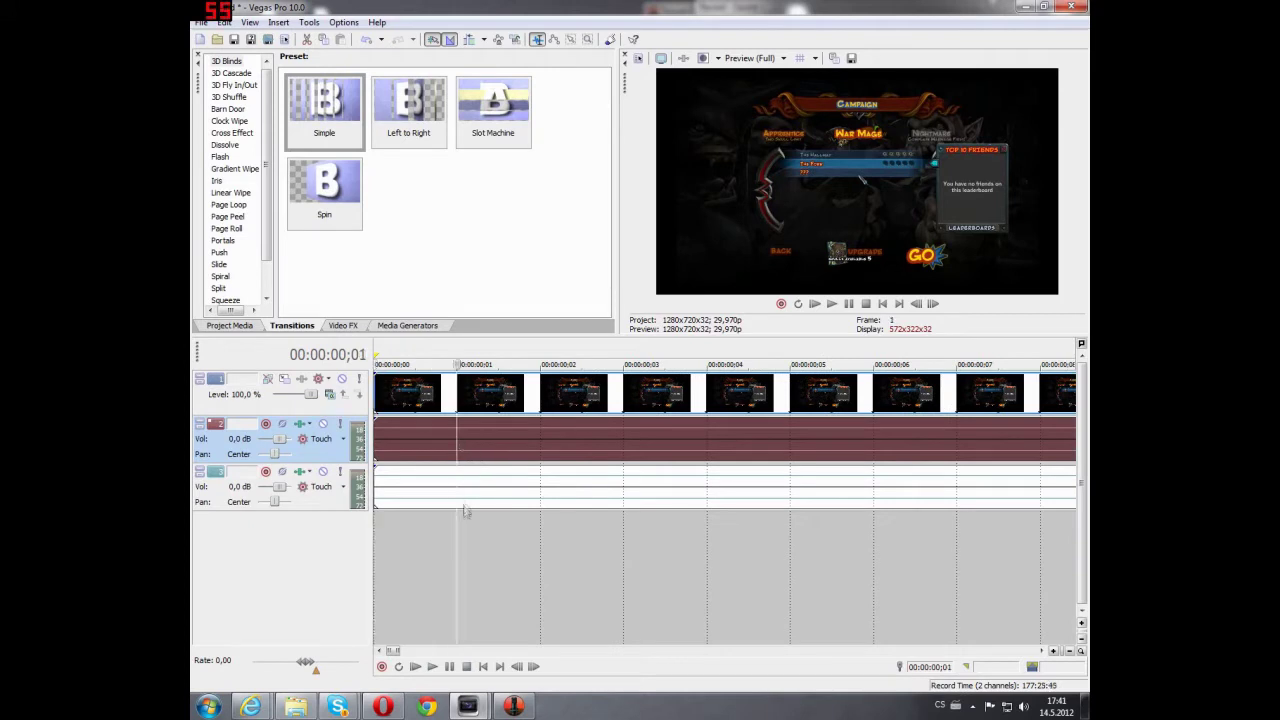
drag(457, 527, 466, 503)
drag(456, 532, 609, 516)
scroll(609, 516, down, 5)
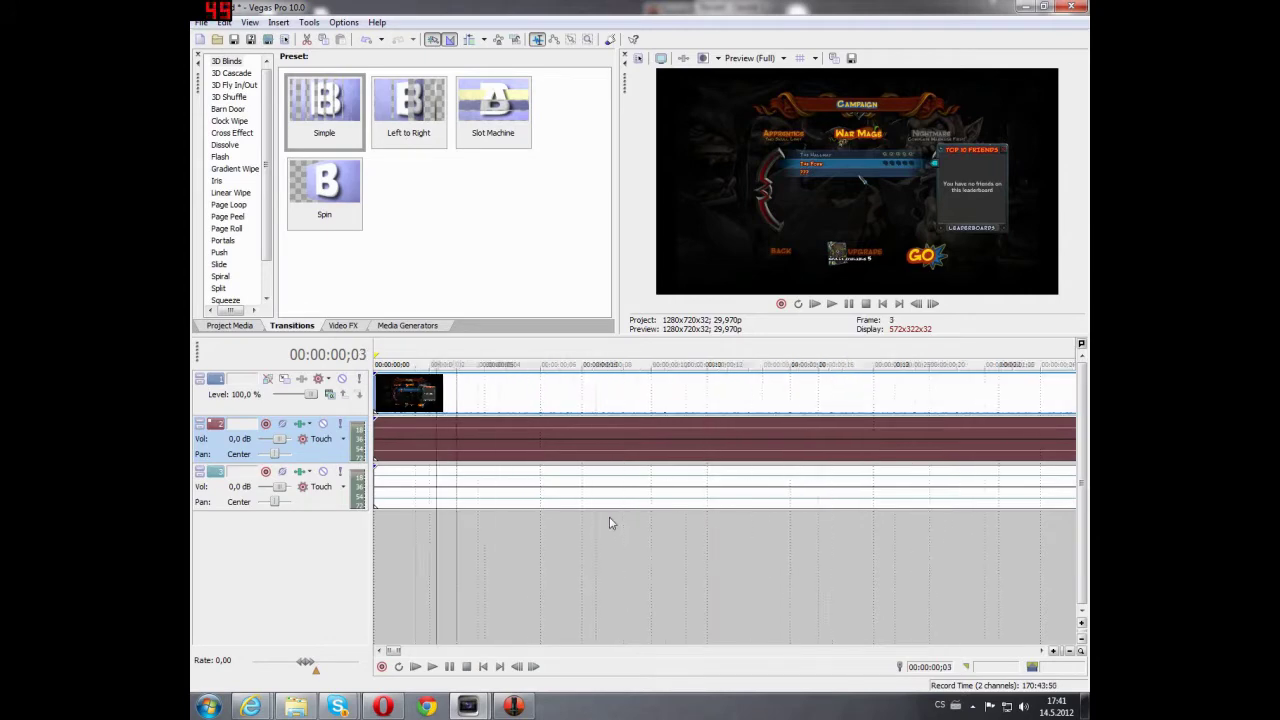
scroll(604, 518, down, 5)
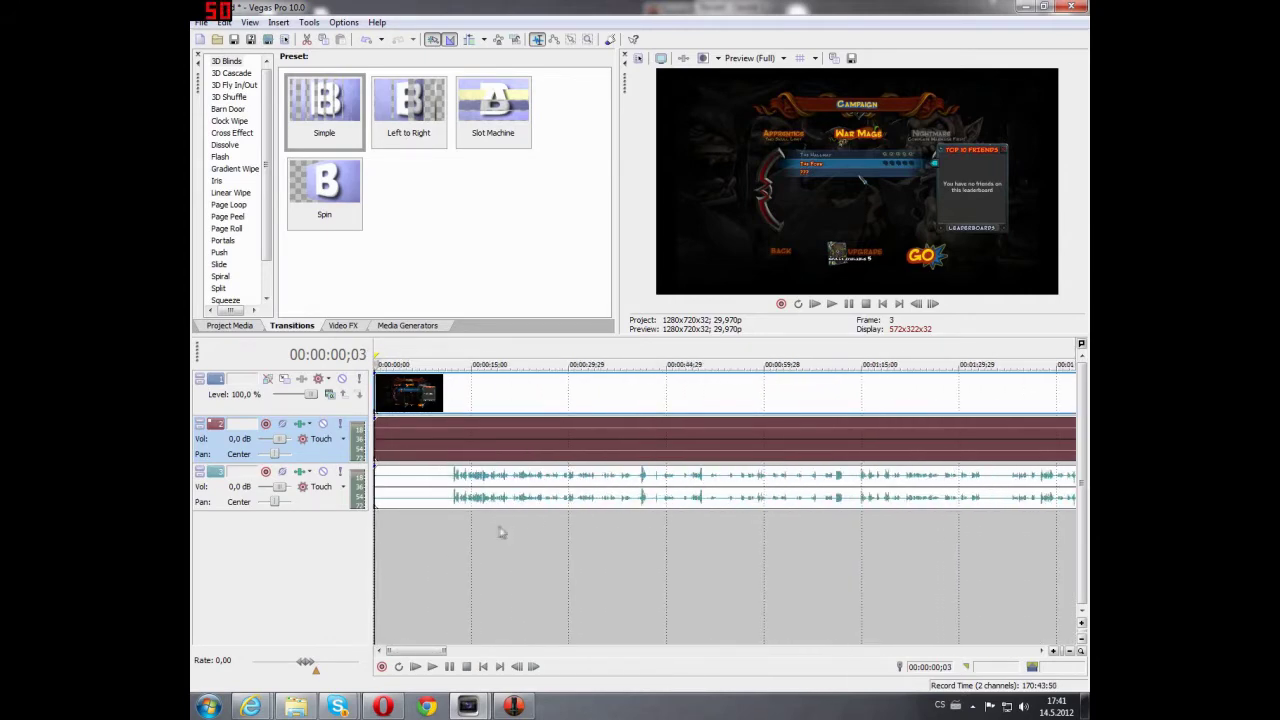
scroll(446, 540, down, 6)
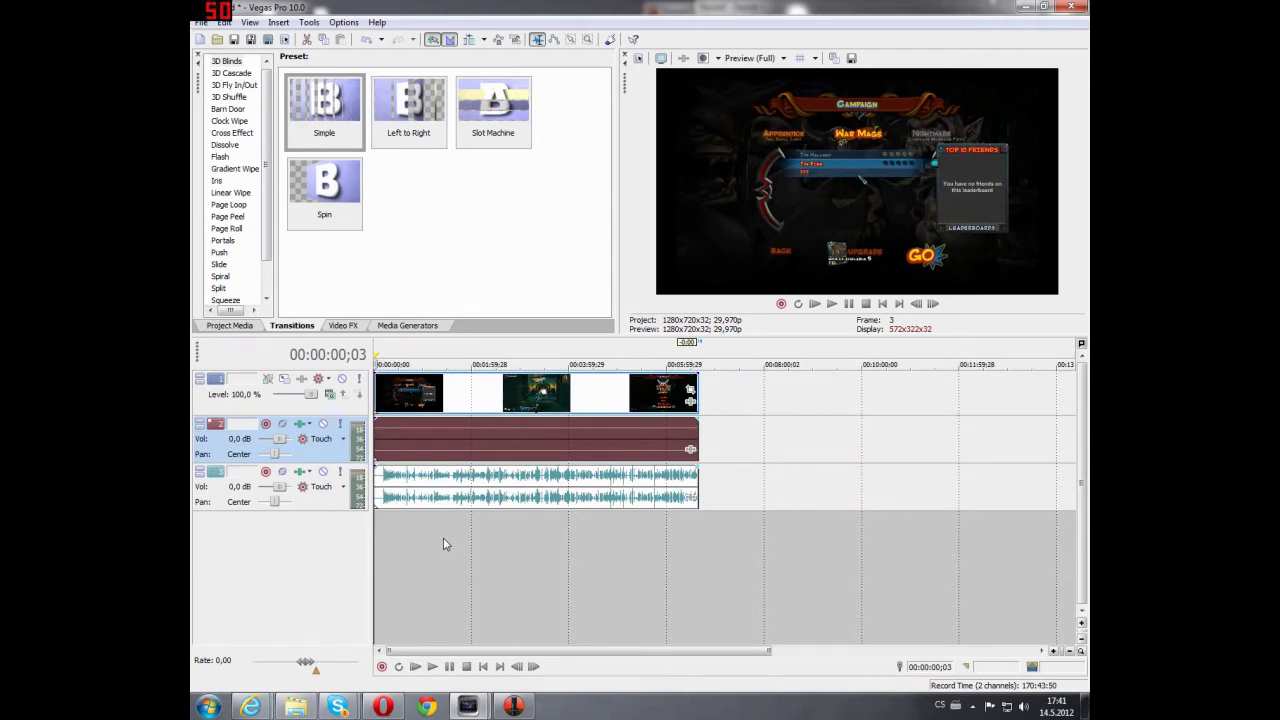
- Split the video clip and its game audio at 00:00:04;19
click(384, 483)
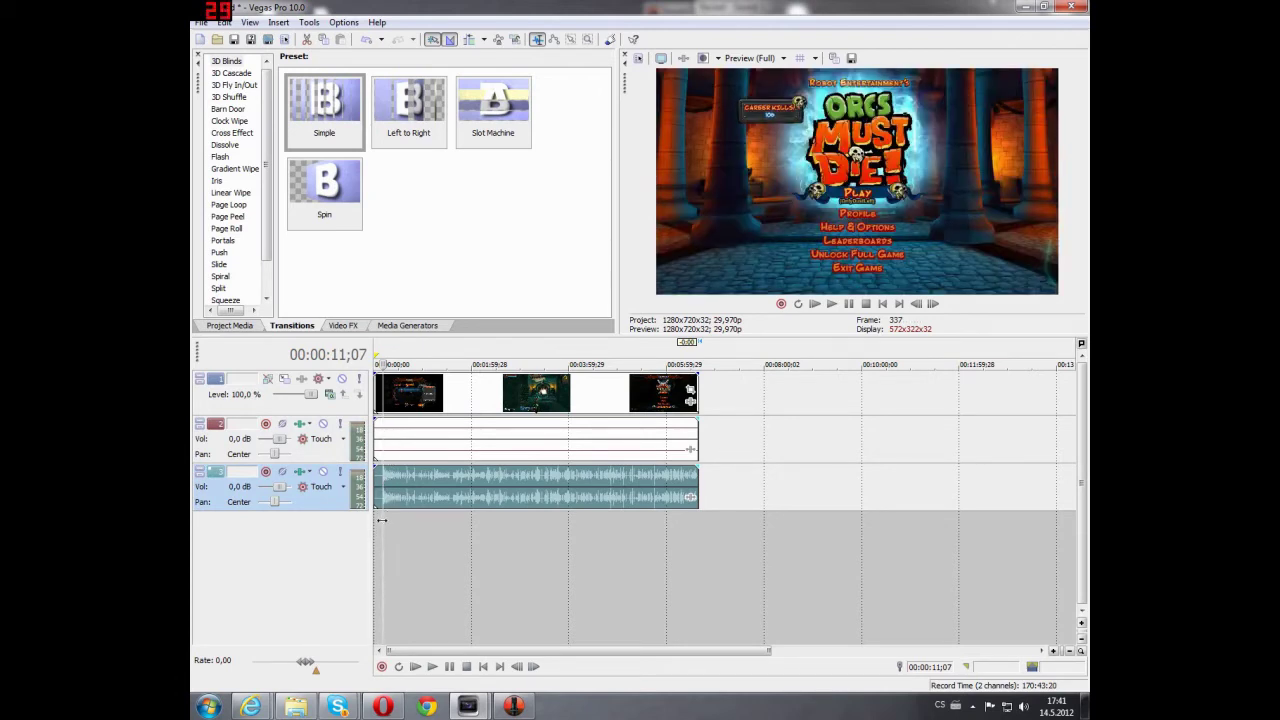
drag(381, 520, 377, 520)
scroll(380, 519, up, 3)
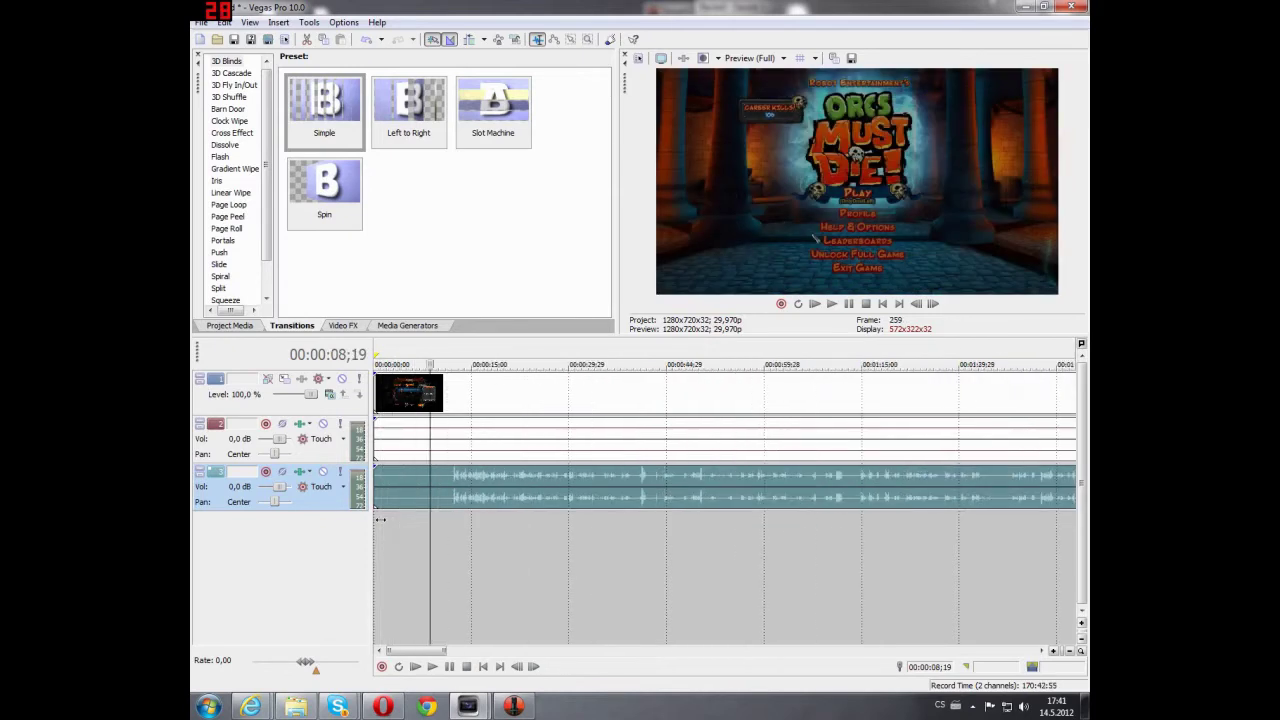
scroll(462, 540, up, 2)
click(445, 432)
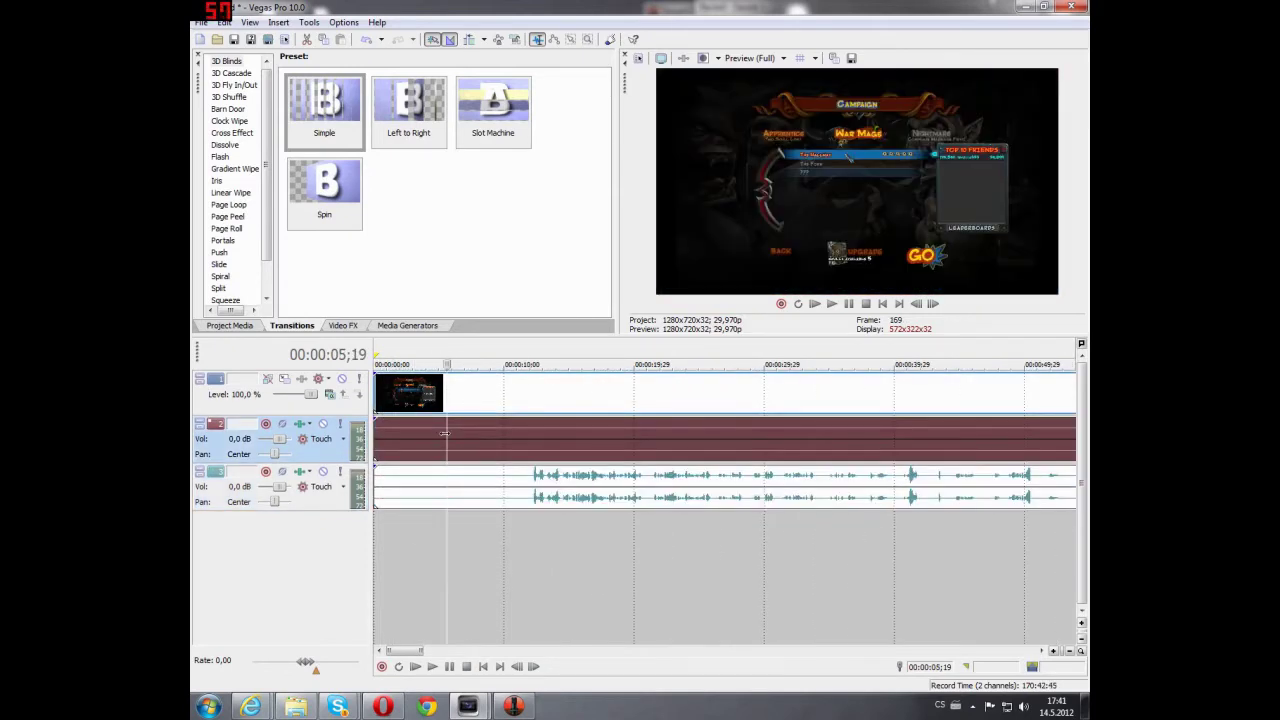
drag(441, 432, 434, 432)
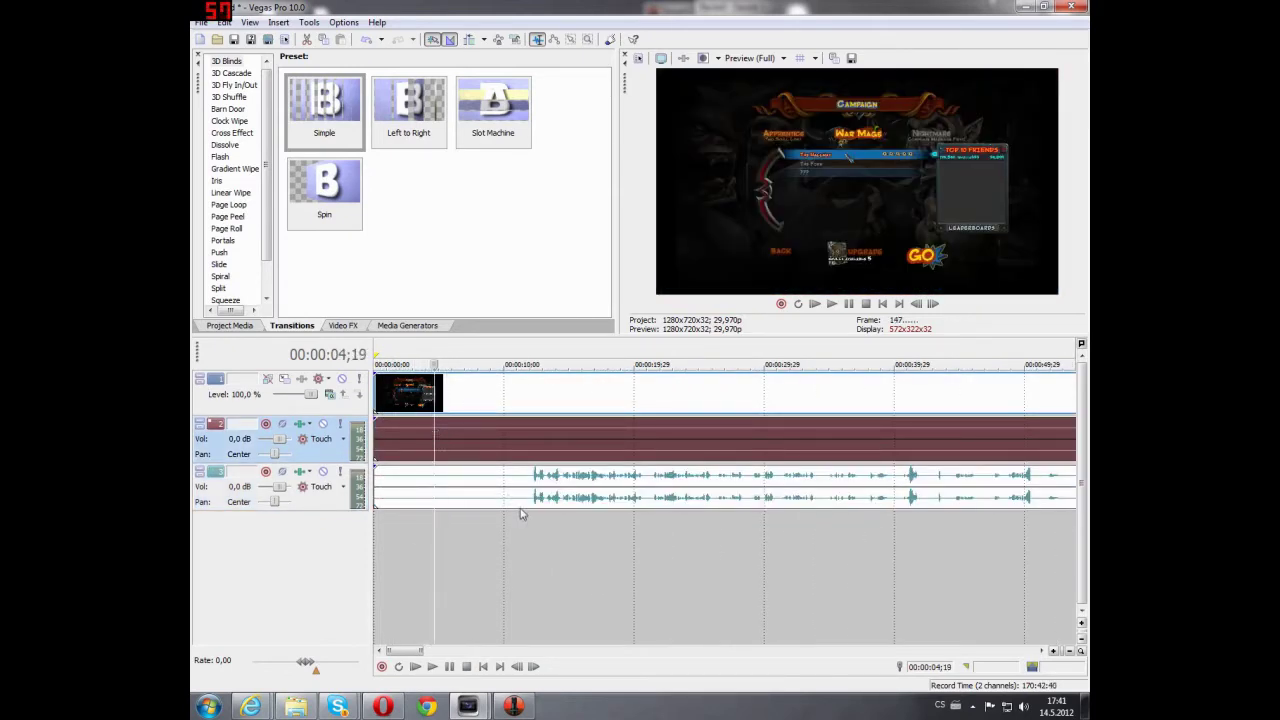
key(s)
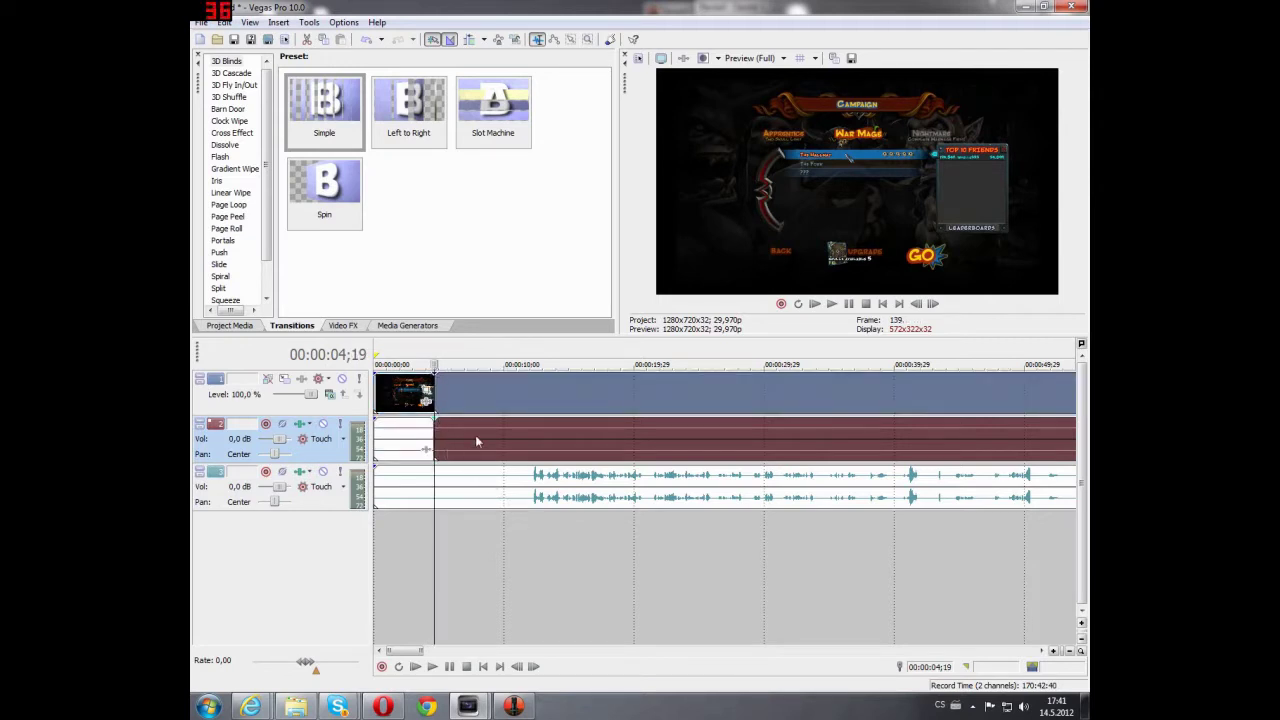
- Shift the remaining part of the video and its audio about 4 seconds later and delete the short opening piece
drag(475, 435, 524, 441)
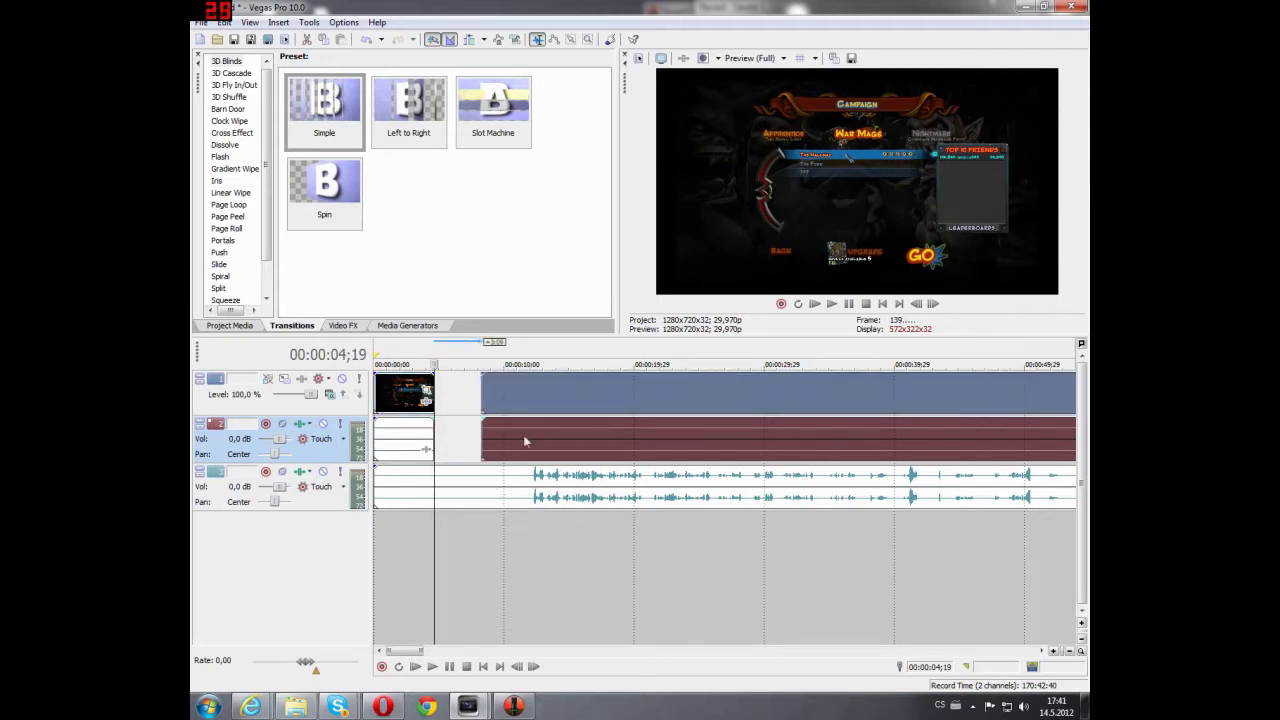
click(407, 437)
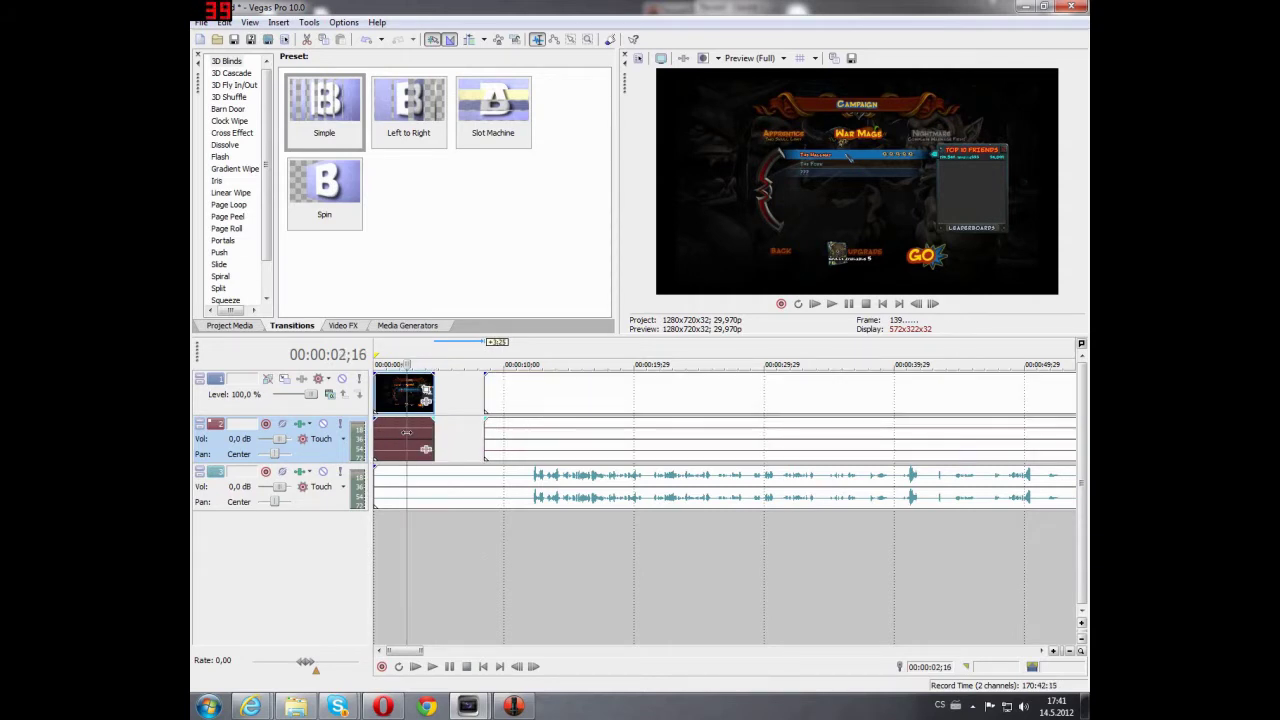
key(Delete)
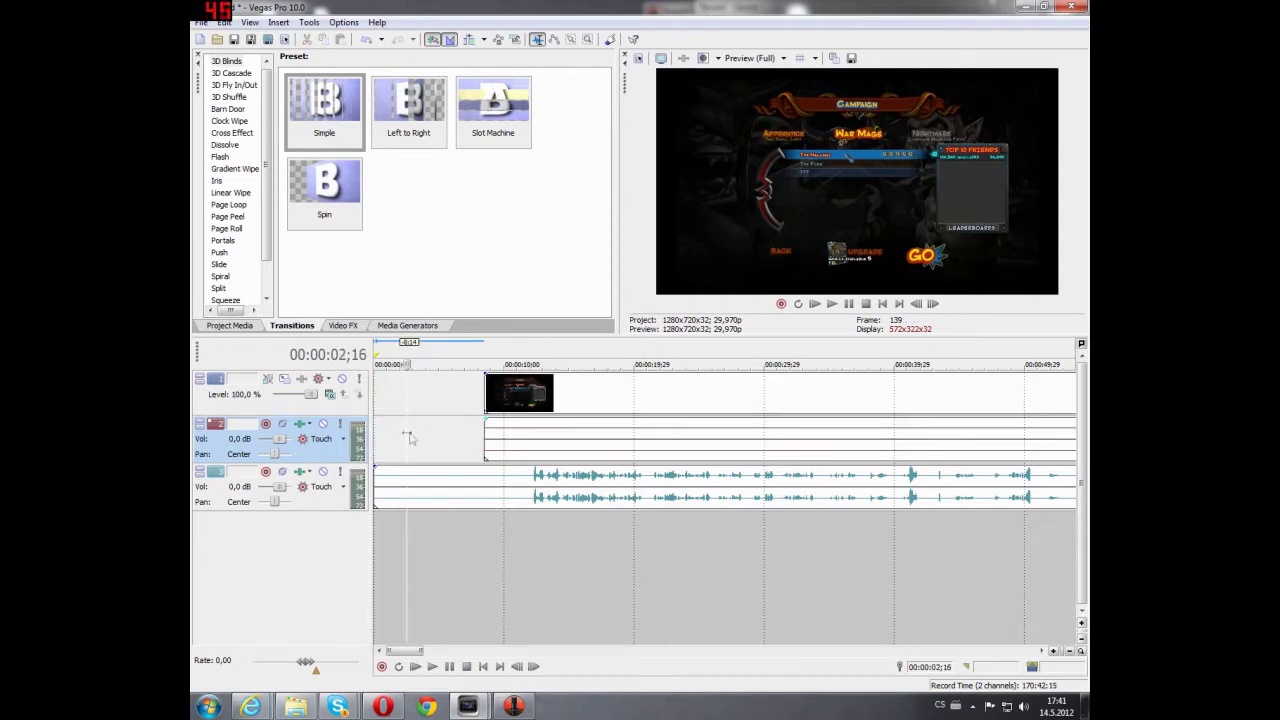
- Split the commentary WAV clip at about 10 seconds, just before the speech, and delete the silent opening piece
click(507, 485)
key(s)
click(437, 490)
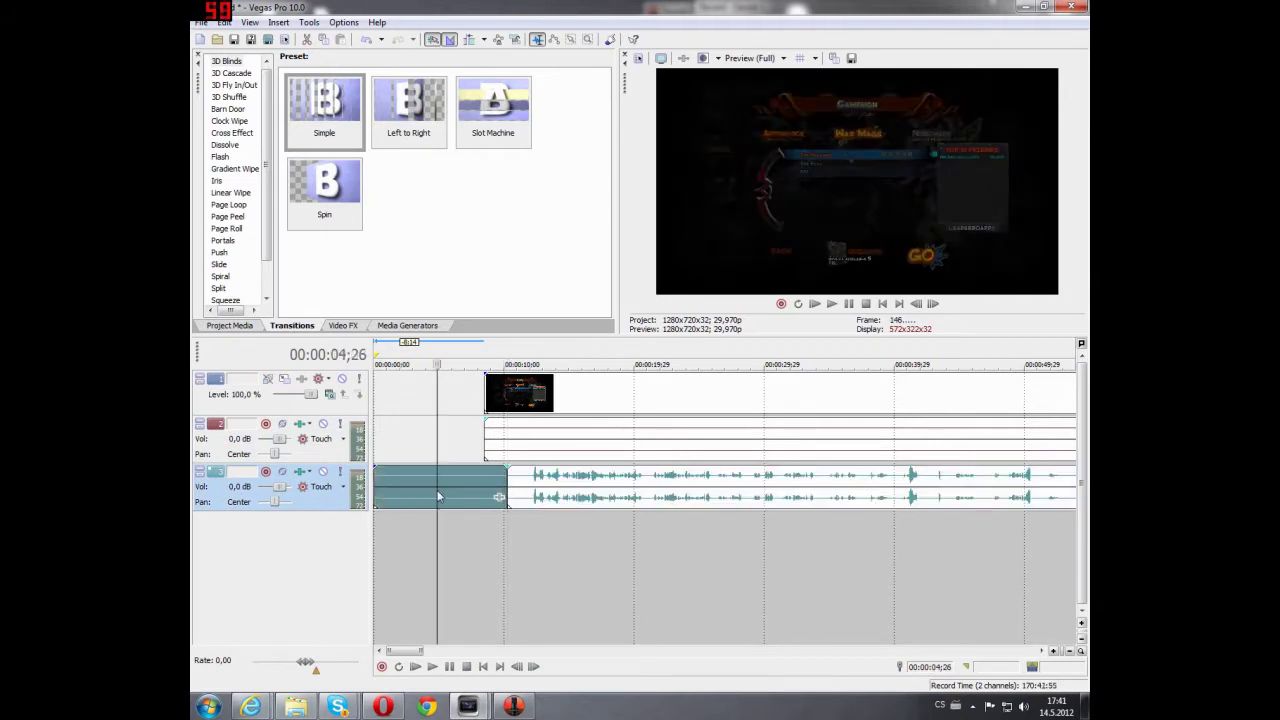
key(Delete)
- Move the shortened video and commentary clips back to the start of the timeline
drag(588, 494, 420, 440)
drag(522, 505, 436, 500)
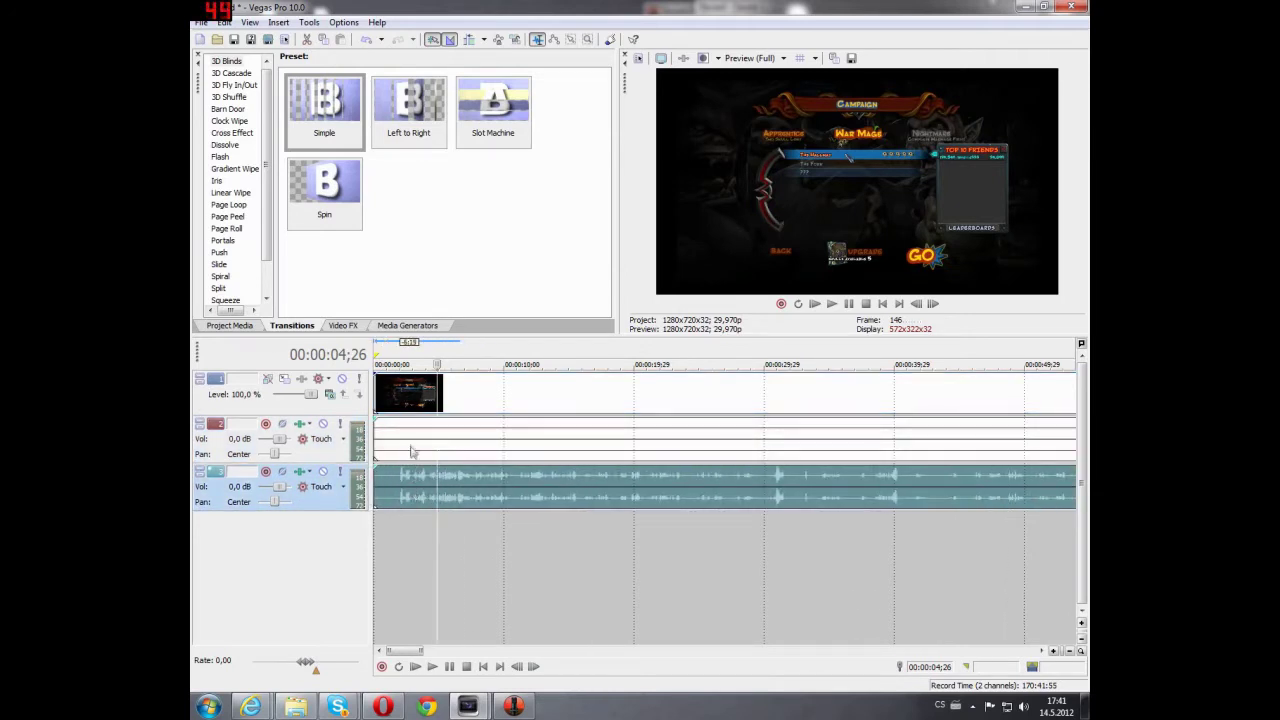
click(540, 444)
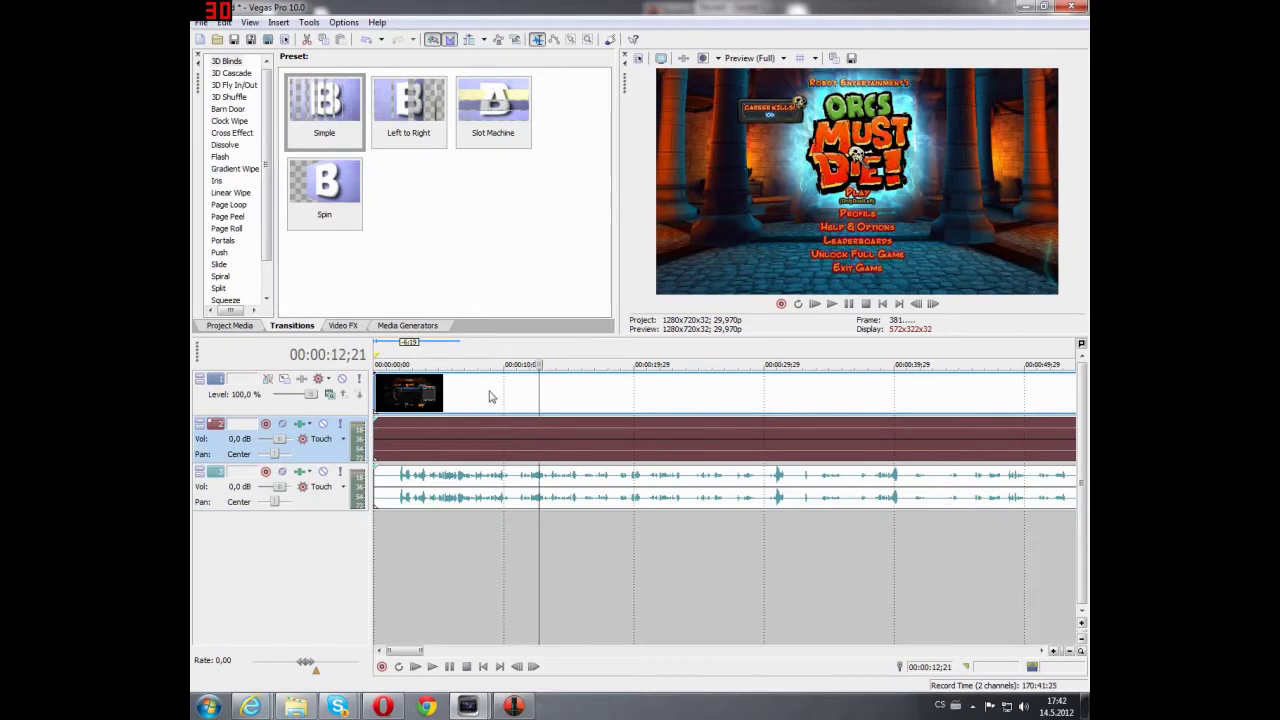
click(489, 395)
click(570, 438)
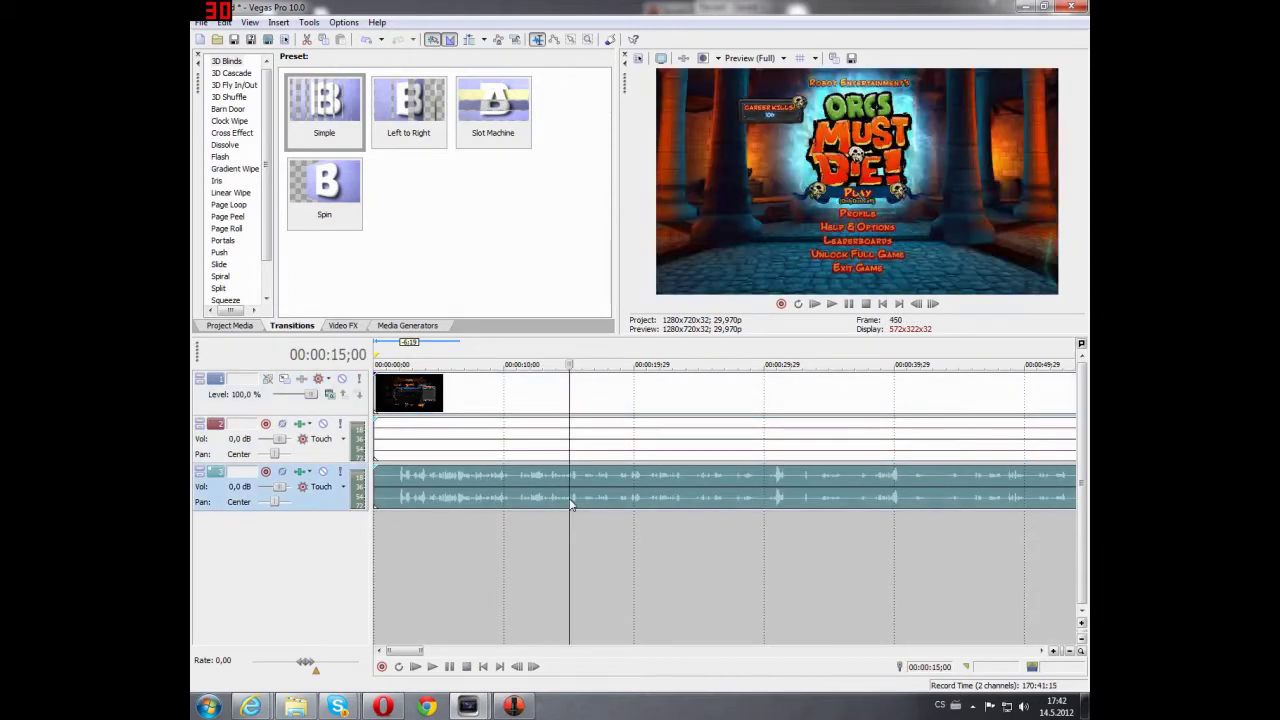
click(474, 436)
click(518, 393)
click(439, 440)
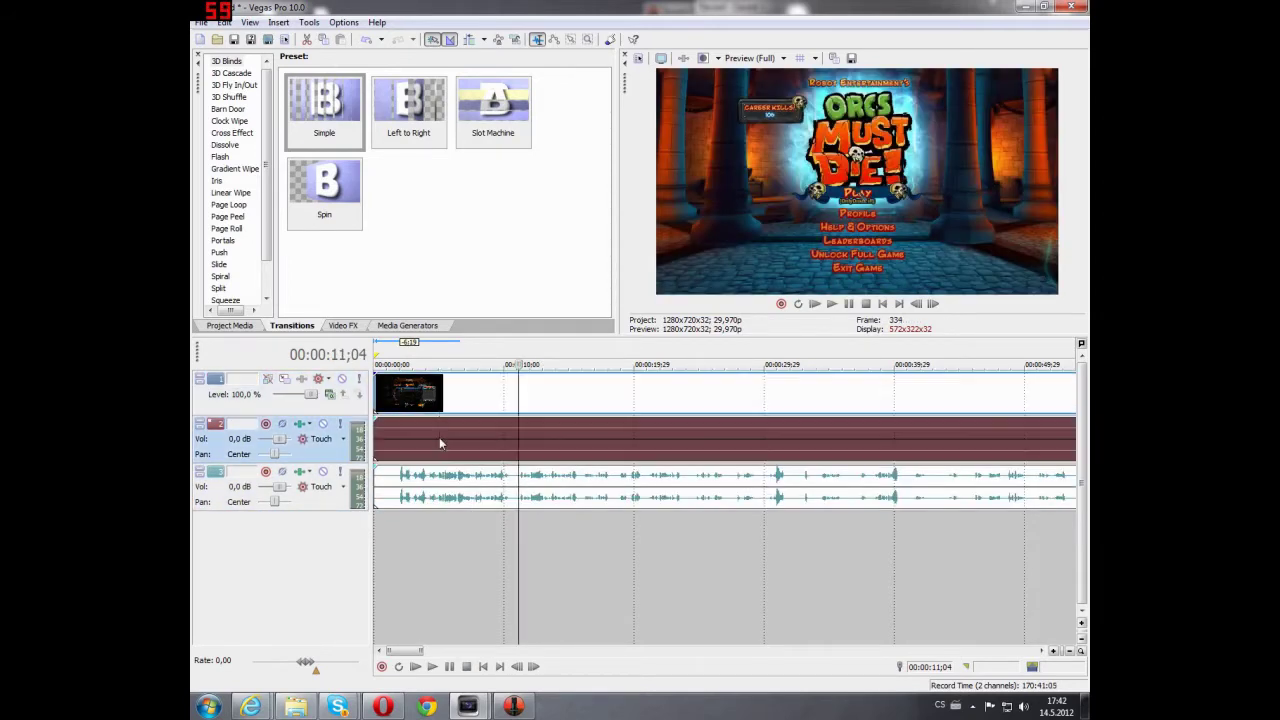
- Try moving and deleting the video together with its linked game audio, and undo the deletion
click(439, 442)
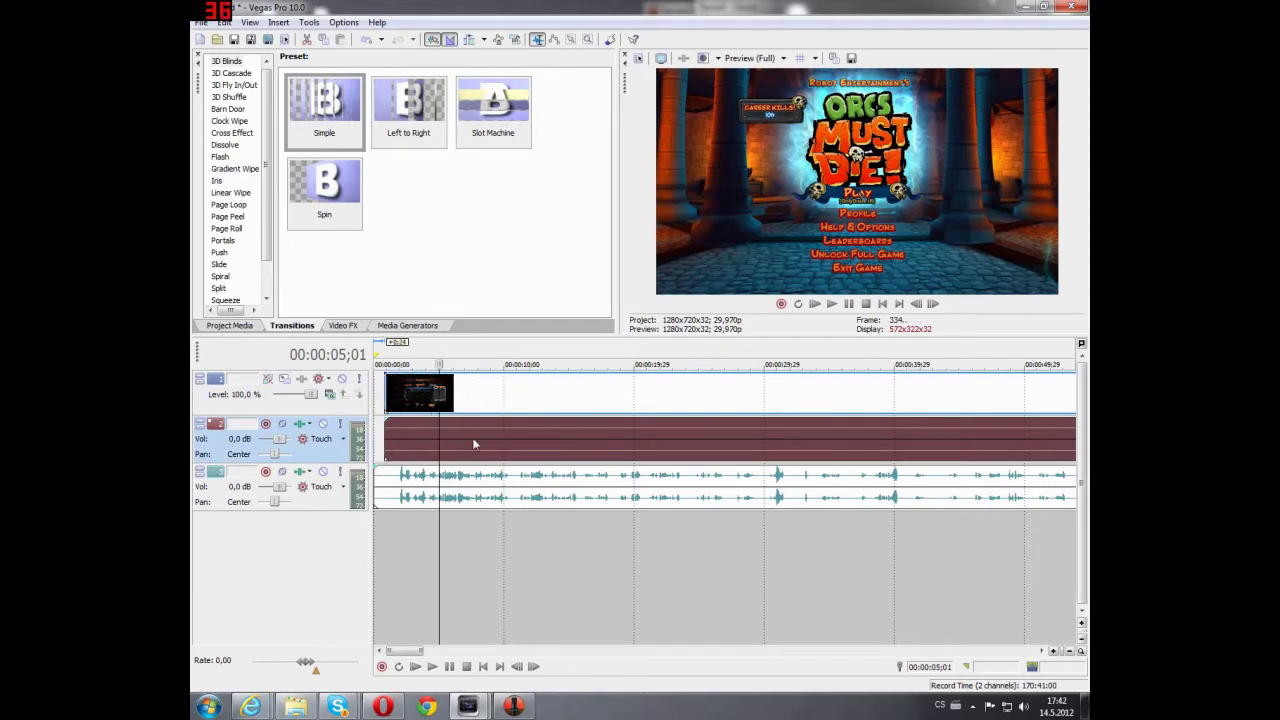
key(Delete)
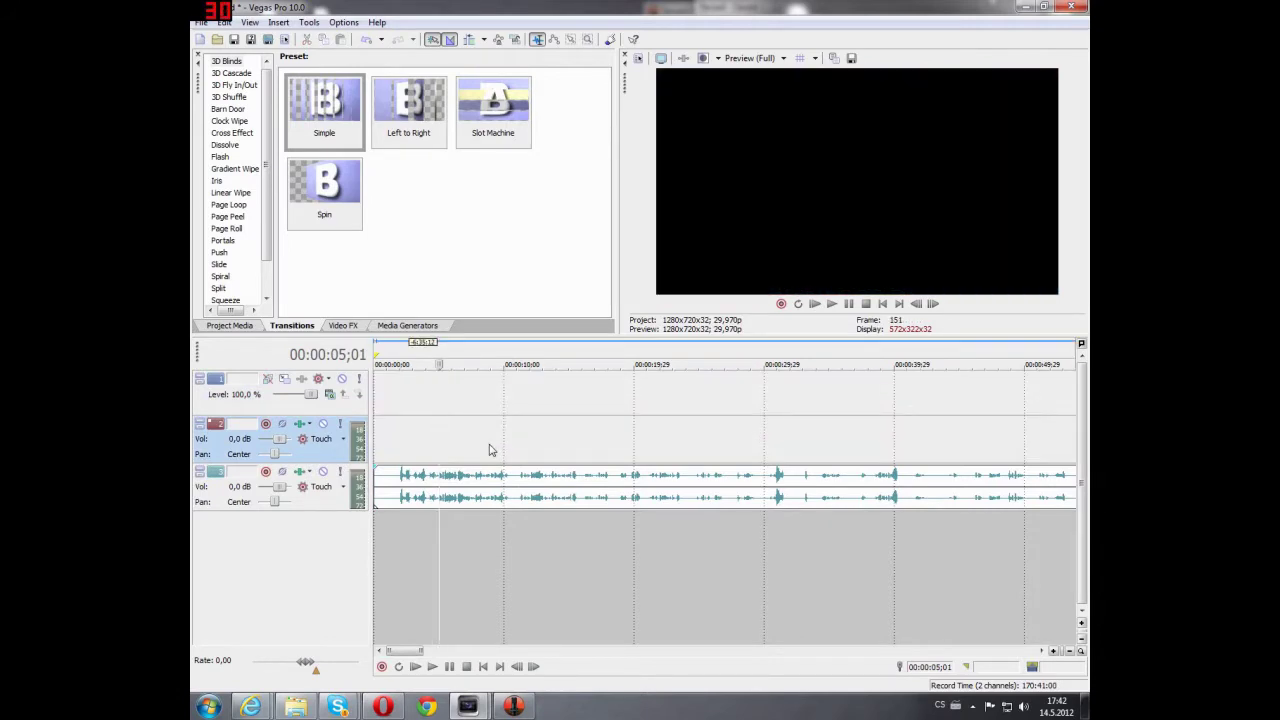
key(ctrl+z)
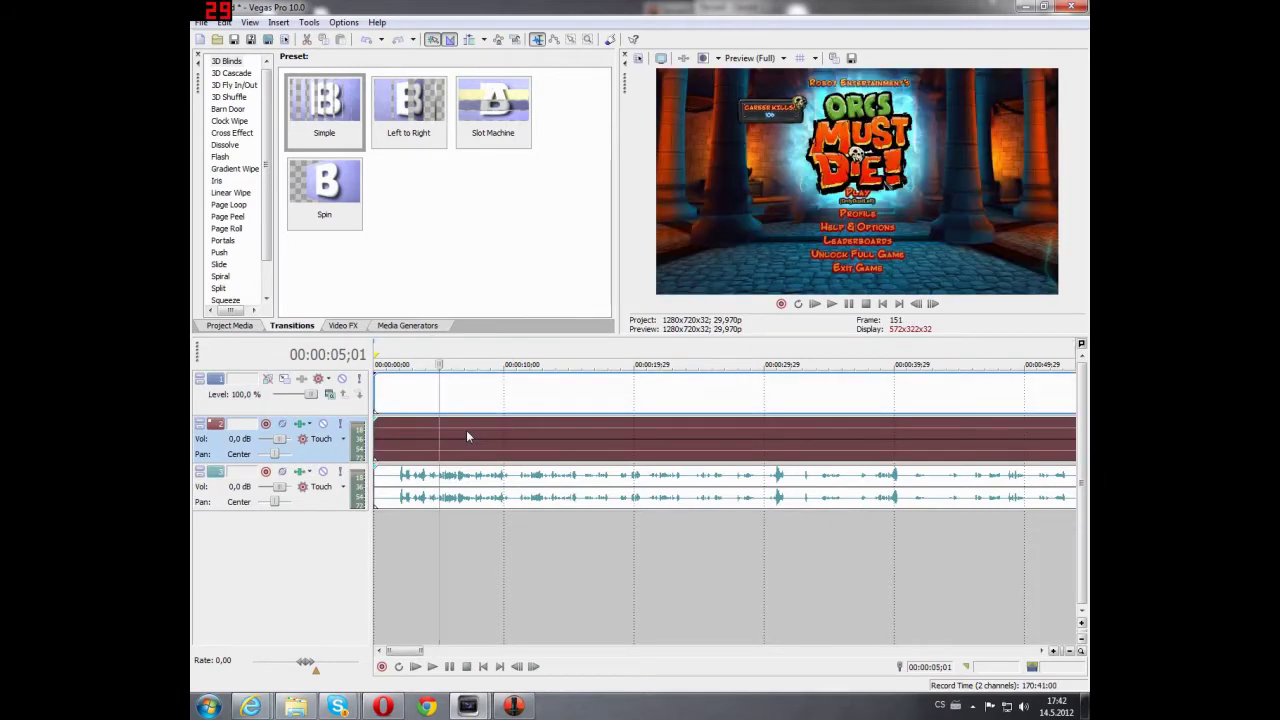
click(498, 437)
click(431, 441)
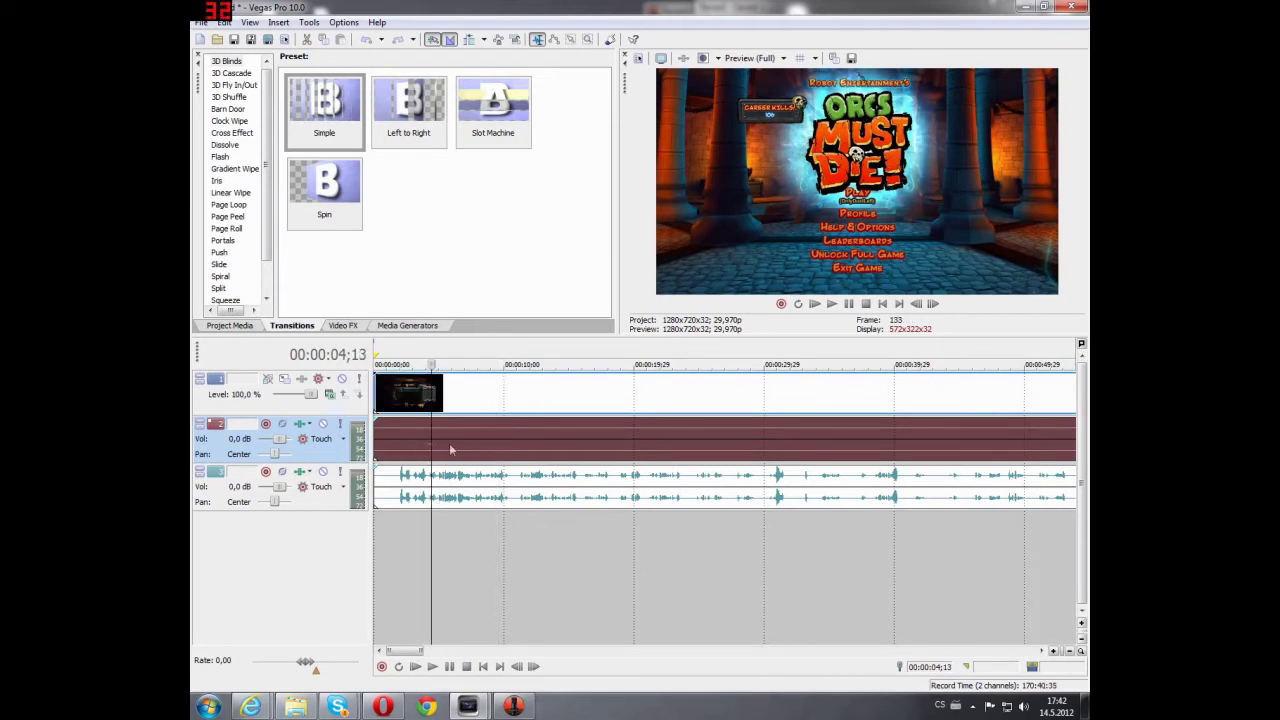
click(486, 401)
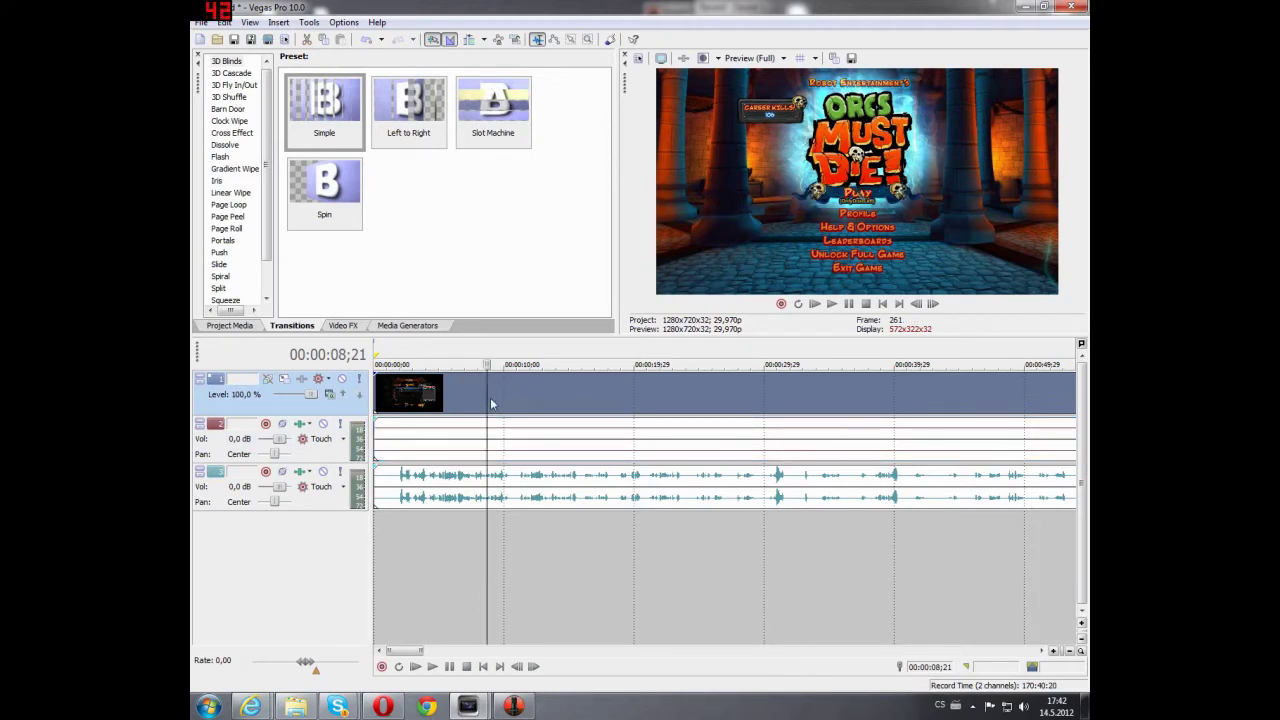
mouse_move(498, 396)
mouse_down()
mouse_move(564, 395)
mouse_move(500, 395)
mouse_up()
click(548, 440)
drag(548, 440, 506, 441)
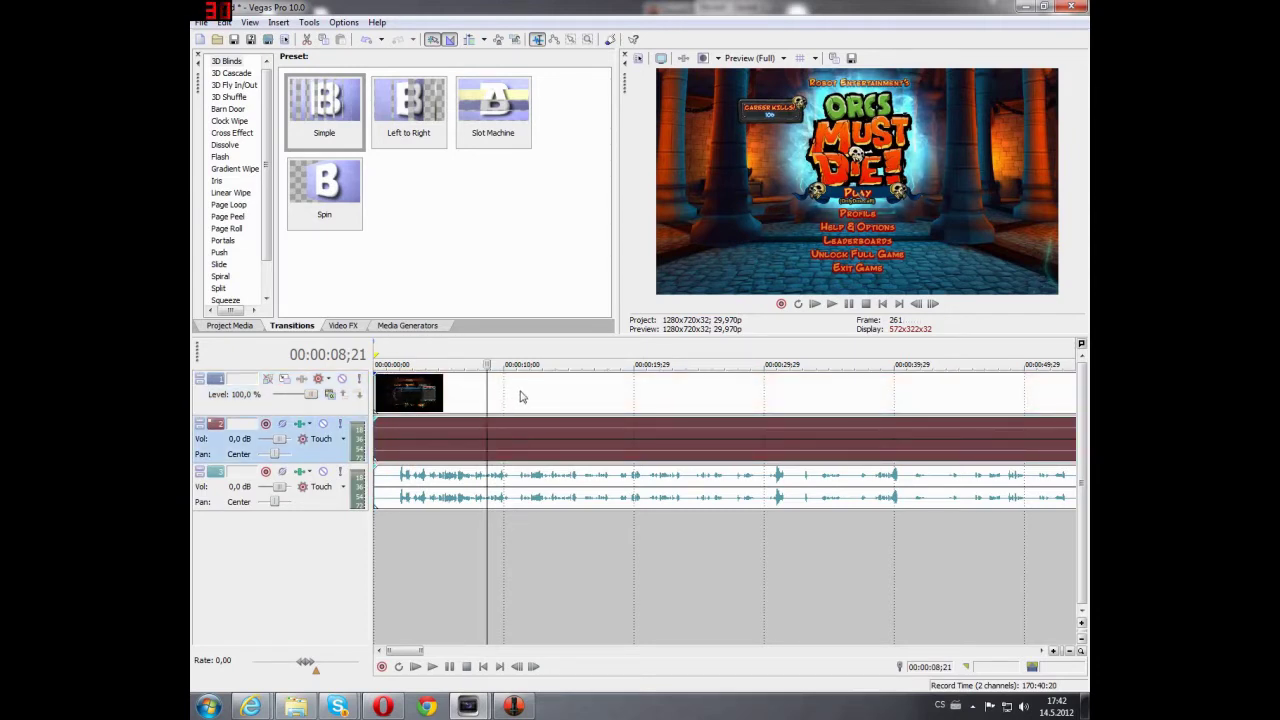
- Select the video, game audio and commentary clips and group them so all three move together
click(520, 397)
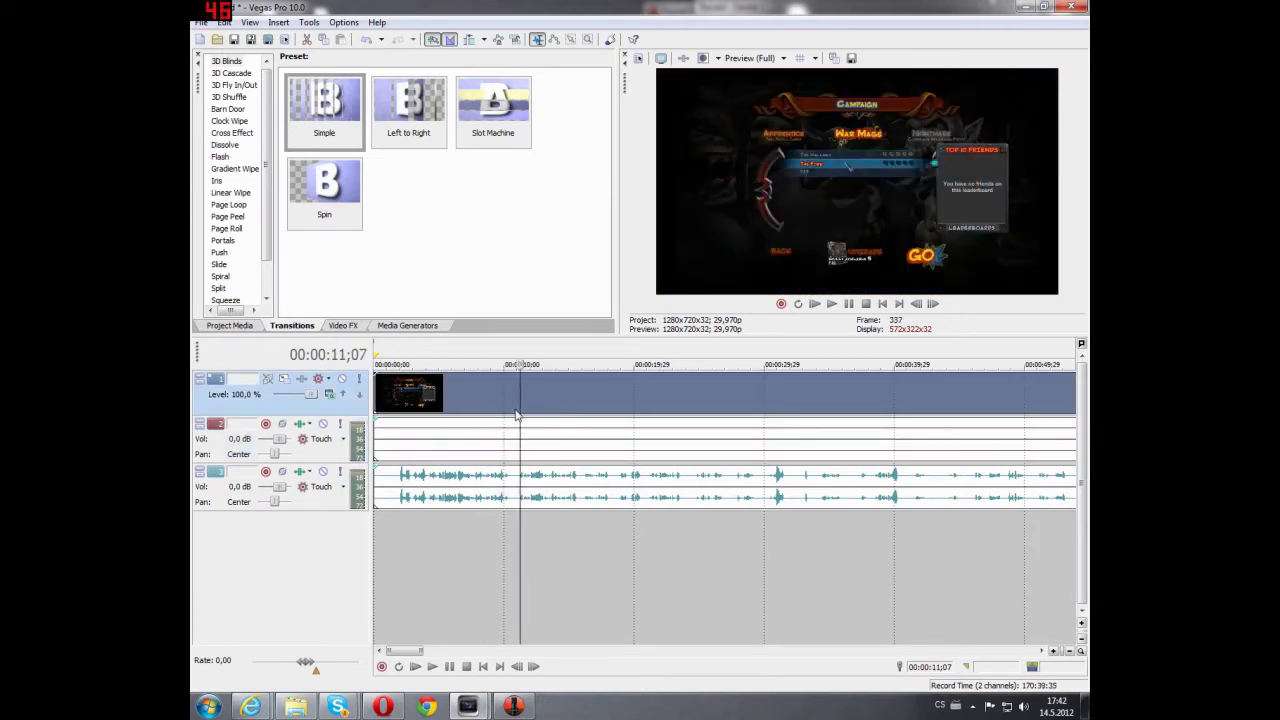
ctrl+click(493, 440)
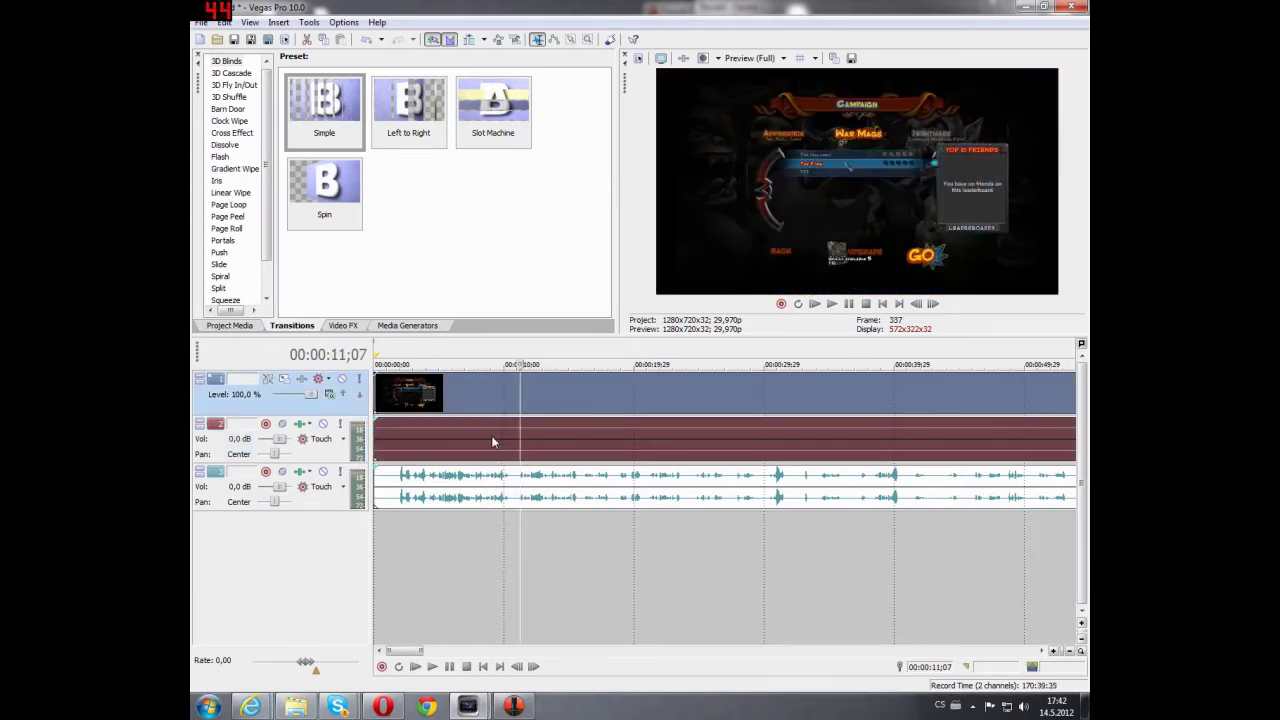
ctrl+click(494, 487)
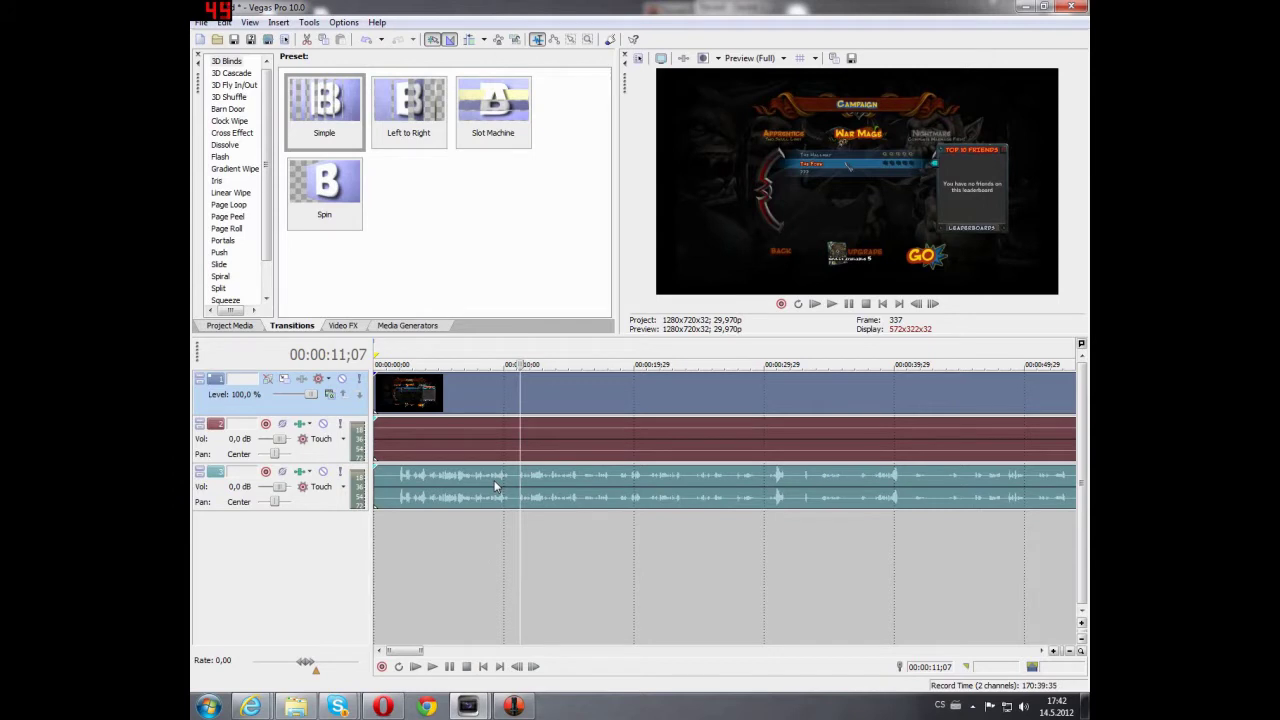
click(590, 567)
drag(520, 443, 498, 510)
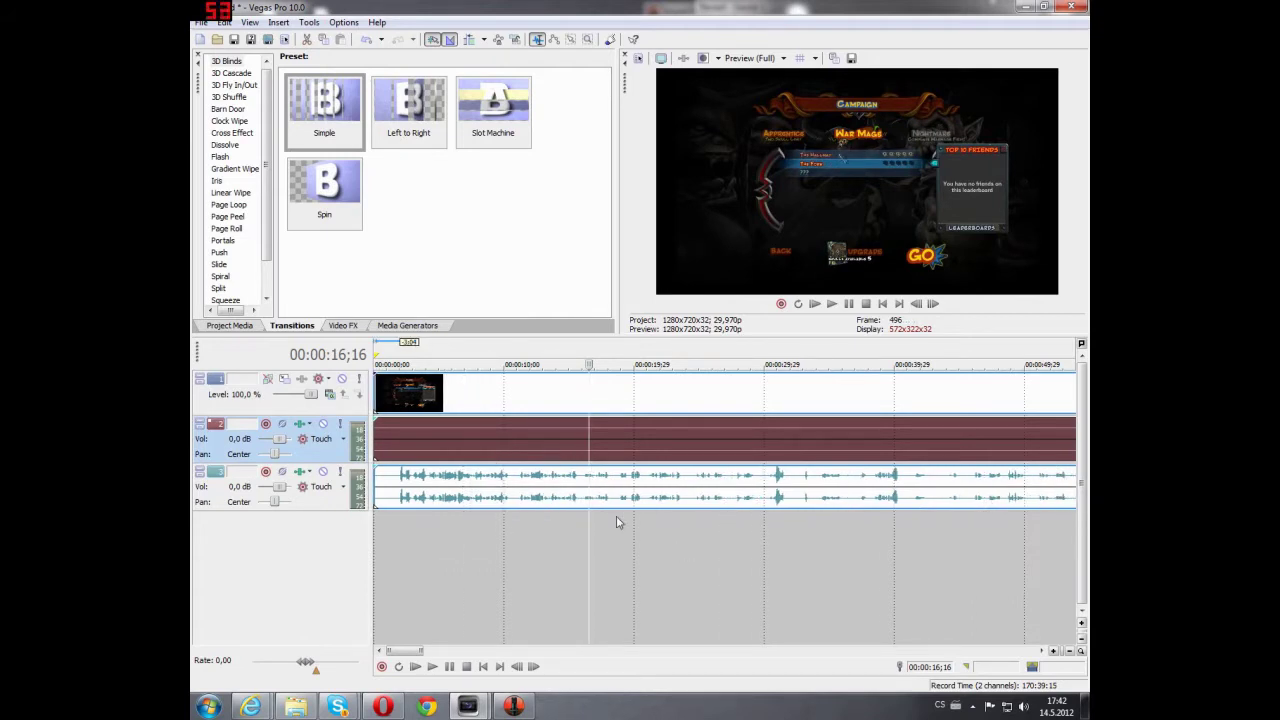
- Try lowering the commentary clip's gain to about -2.8 dB, and try the same adjustment on the game audio clip
scroll(514, 573, down, 4)
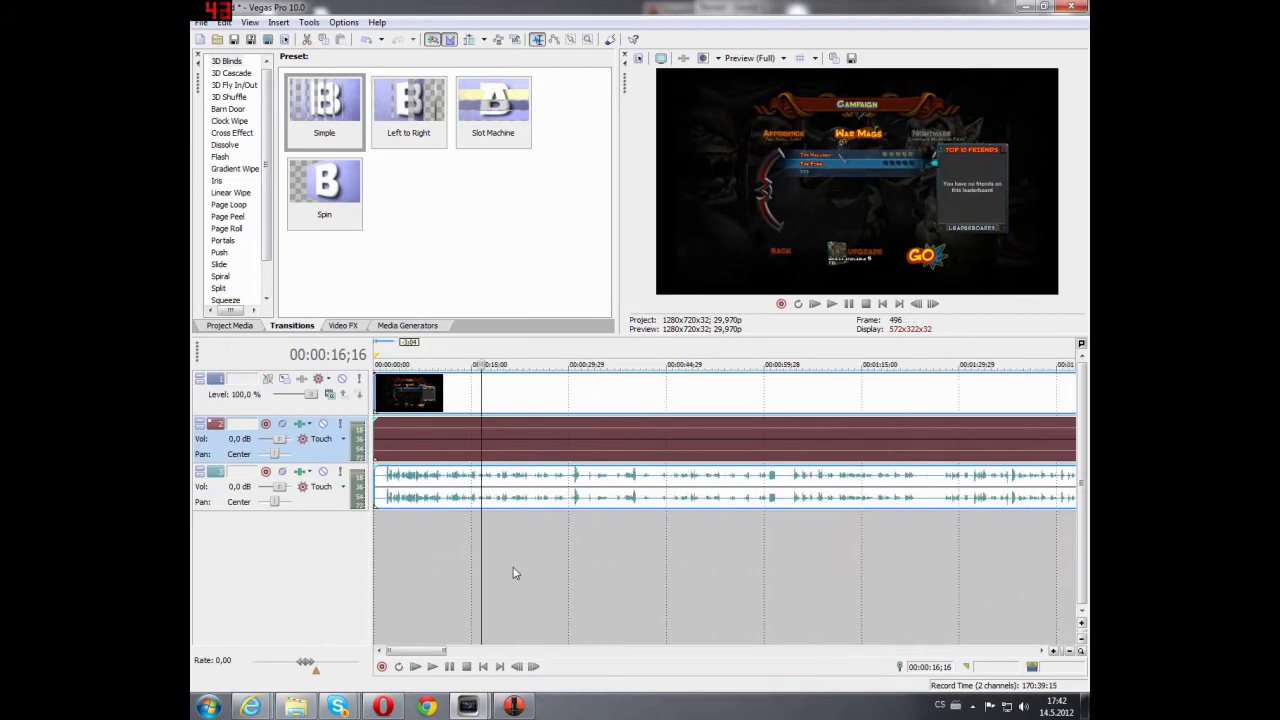
scroll(514, 573, down, 4)
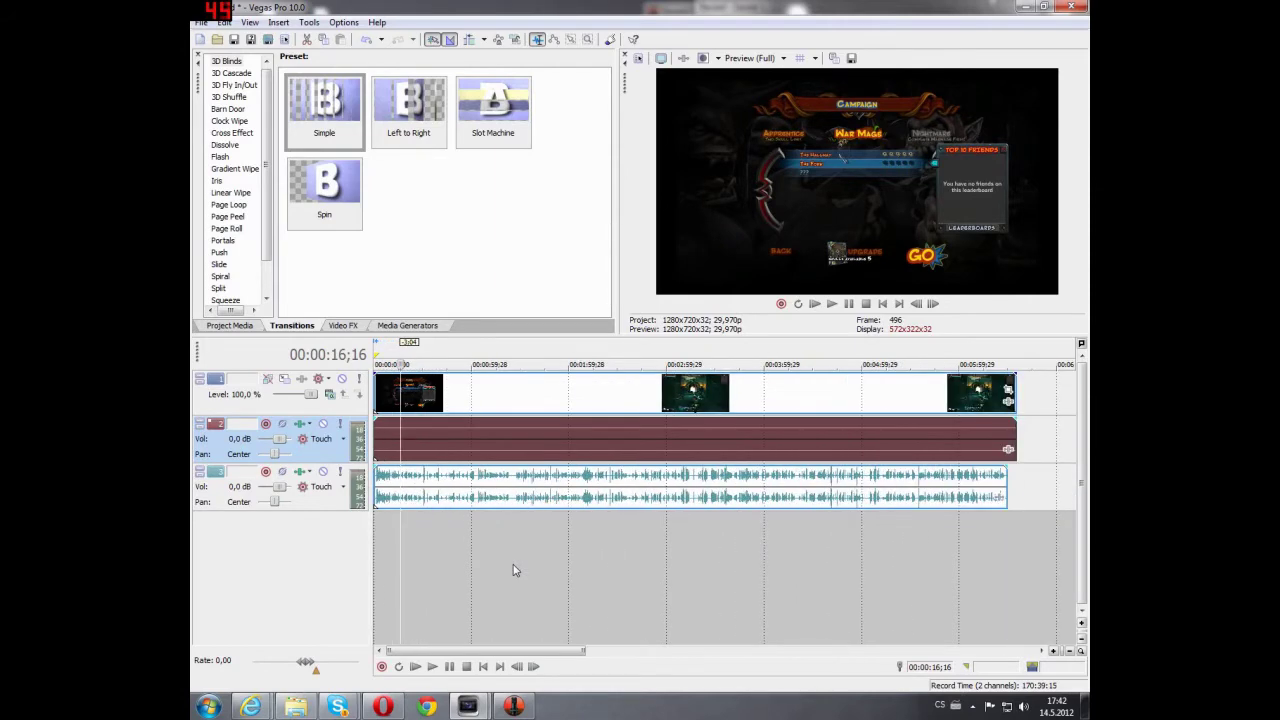
scroll(513, 571, down, 3)
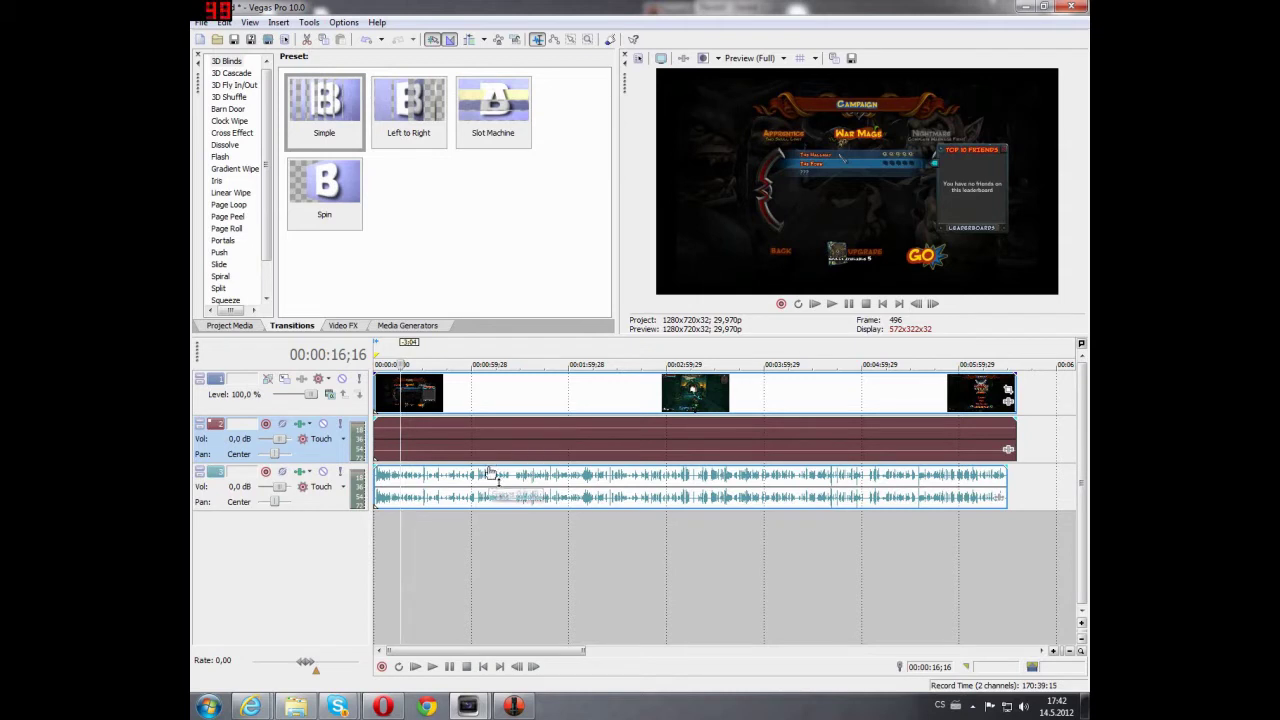
mouse_move(490, 474)
mouse_down()
mouse_move(492, 495)
mouse_move(492, 472)
mouse_up()
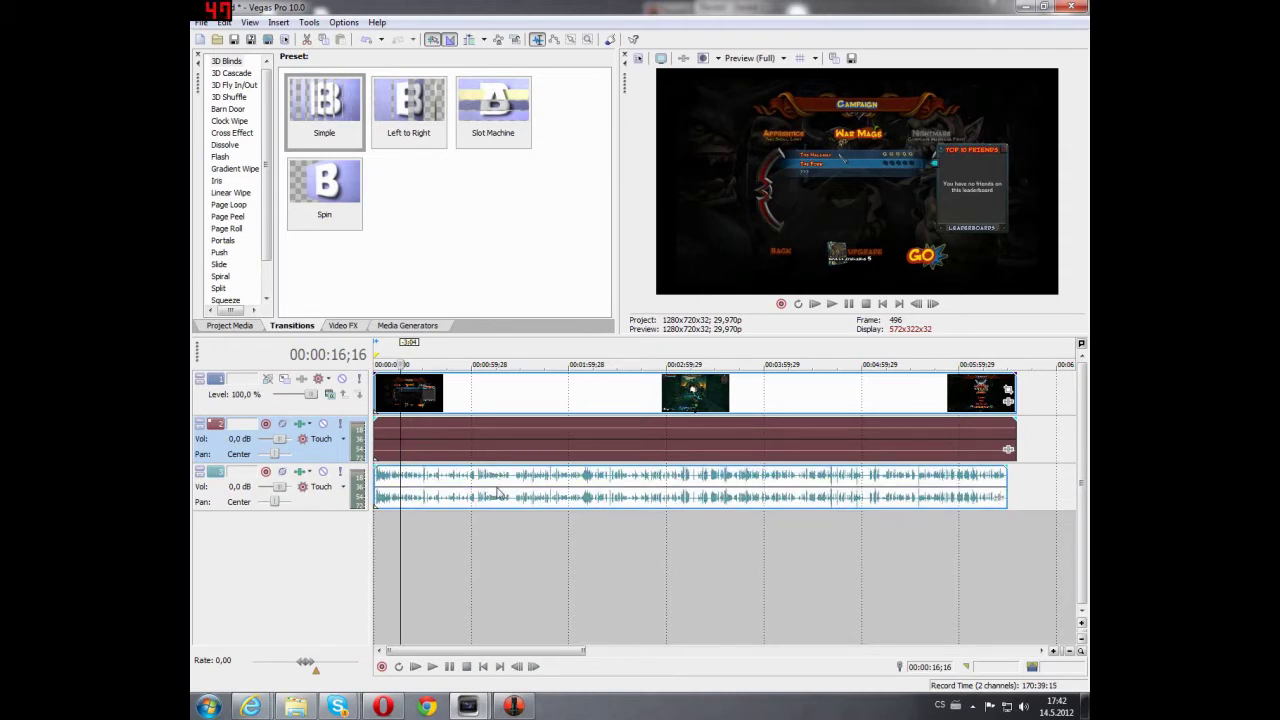
mouse_move(492, 472)
mouse_down()
mouse_move(503, 520)
mouse_move(495, 483)
mouse_up()
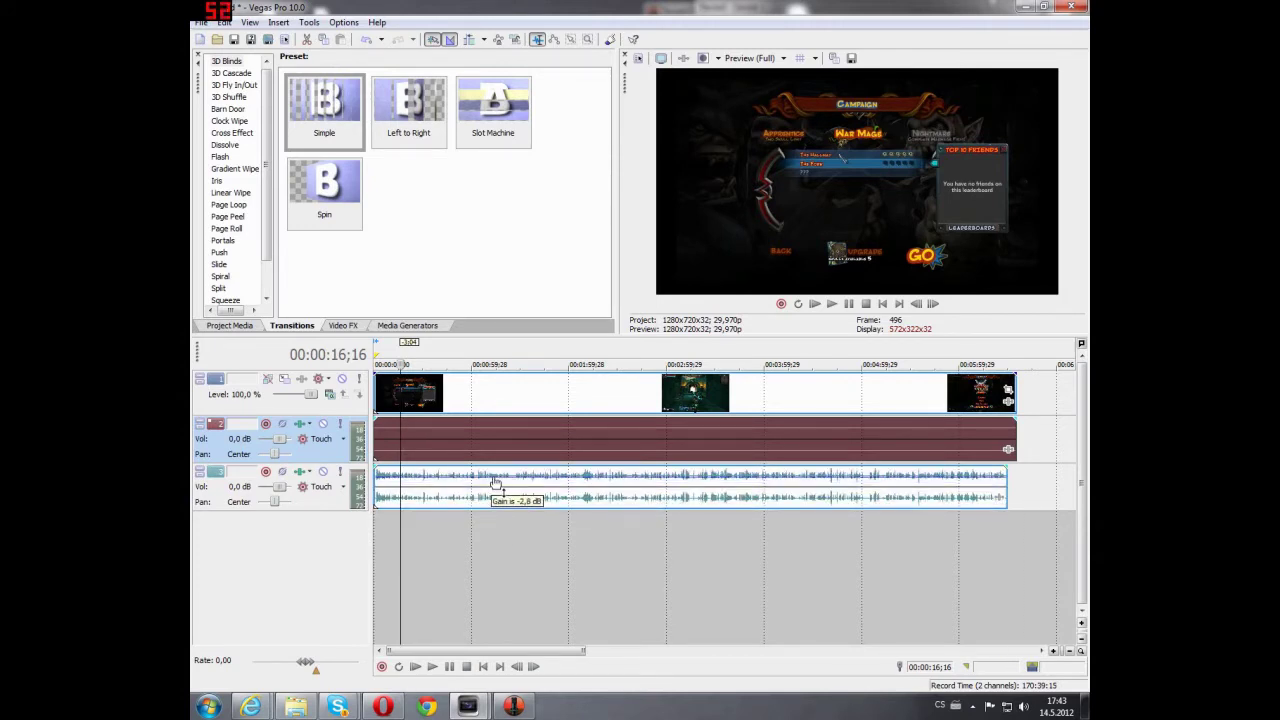
drag(488, 421, 490, 445)
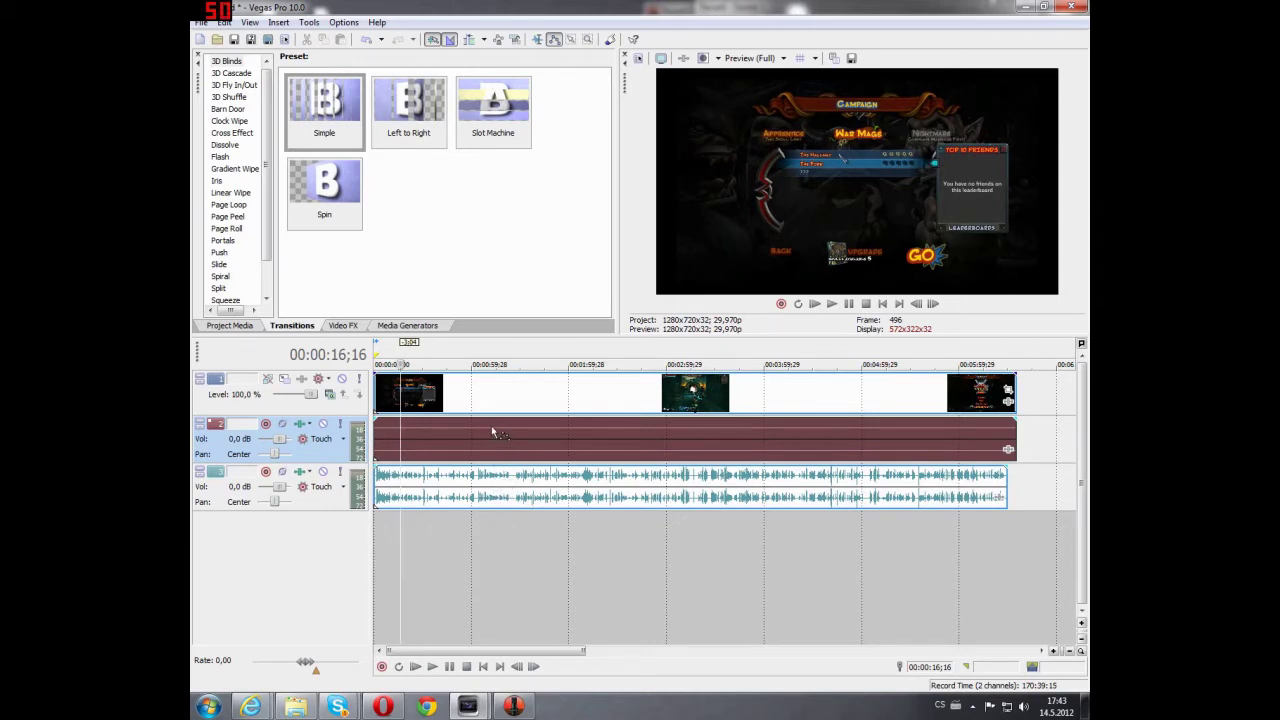
- Add a volume envelope to the commentary track with the Envelope Edit tool and raise its whole line slightly
right_click(487, 493)
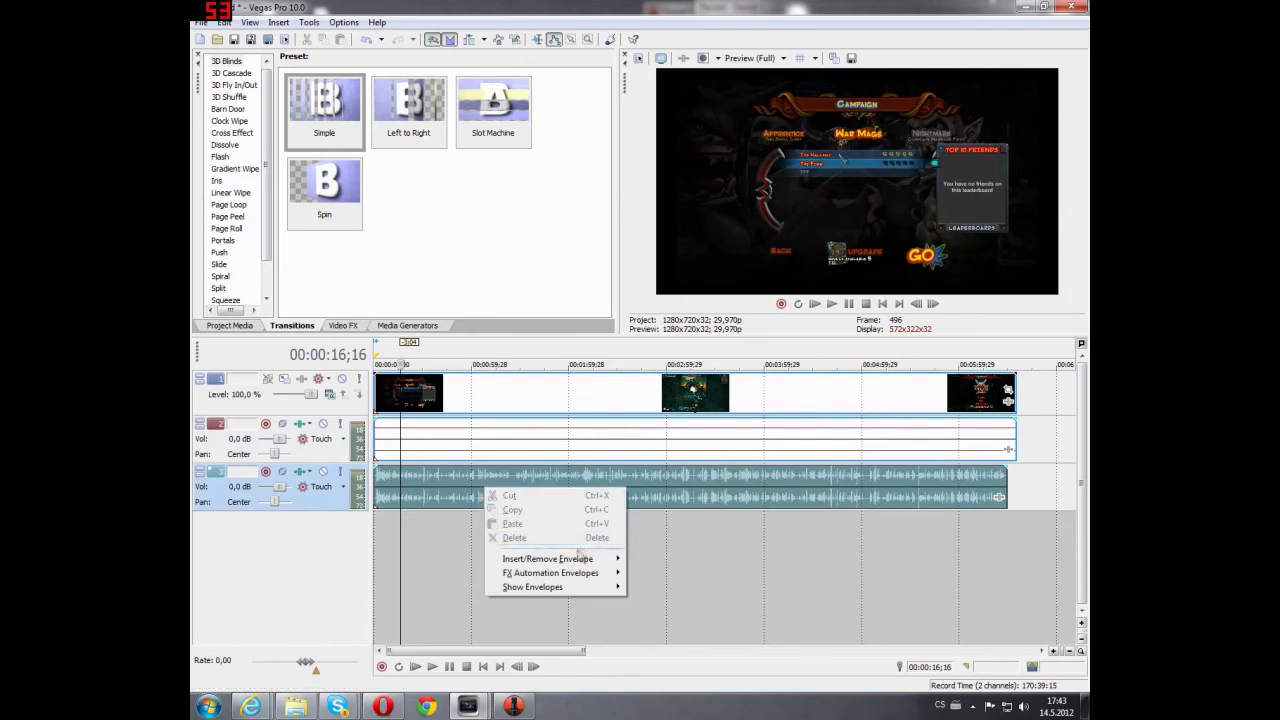
mouse_move(575, 559)
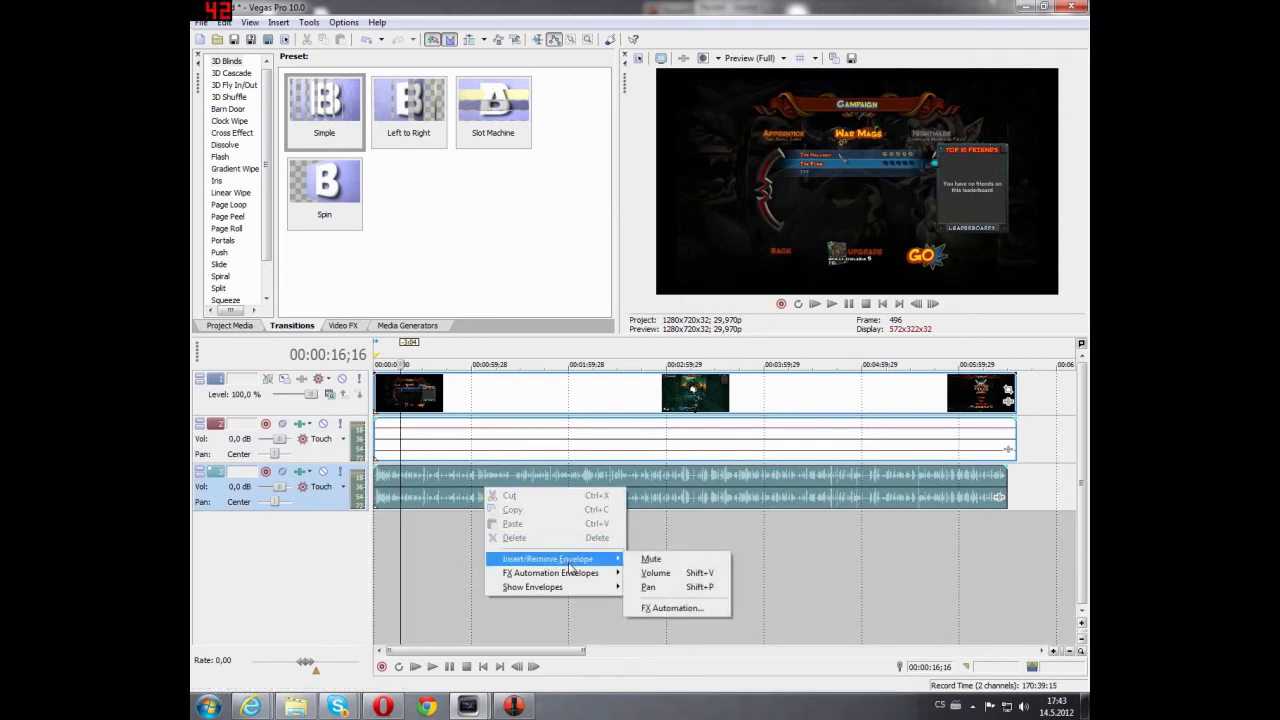
click(670, 577)
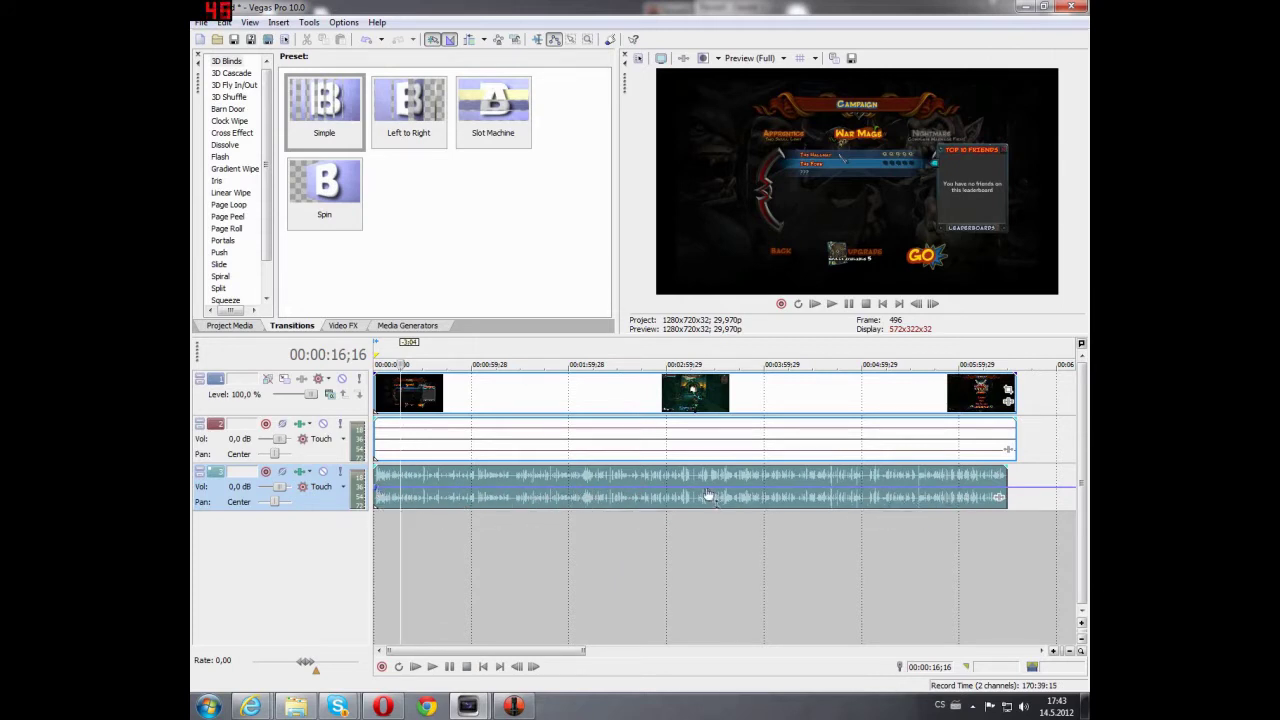
mouse_move(695, 493)
mouse_down()
mouse_move(690, 514)
mouse_move(692, 484)
mouse_up()
drag(698, 491, 690, 494)
drag(484, 495, 483, 491)
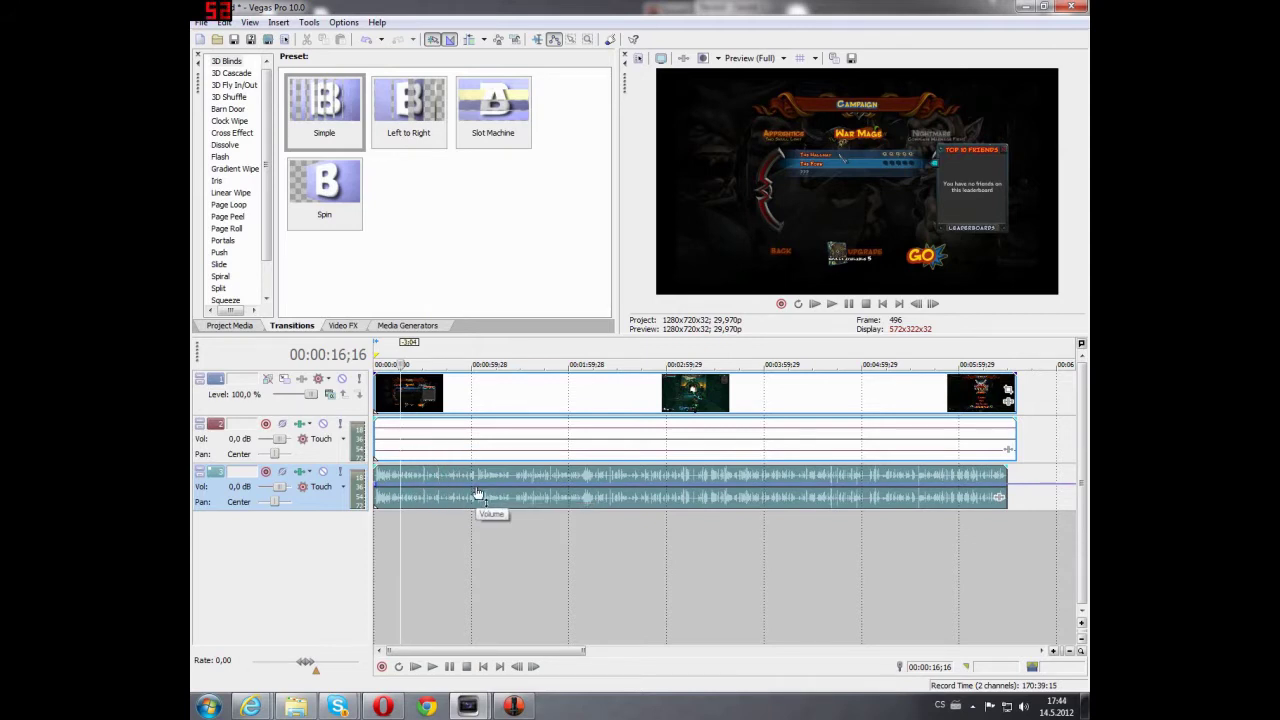
- Add four points to the commentary volume envelope and raise the section from about 0:23 to 0:48
right_click(418, 490)
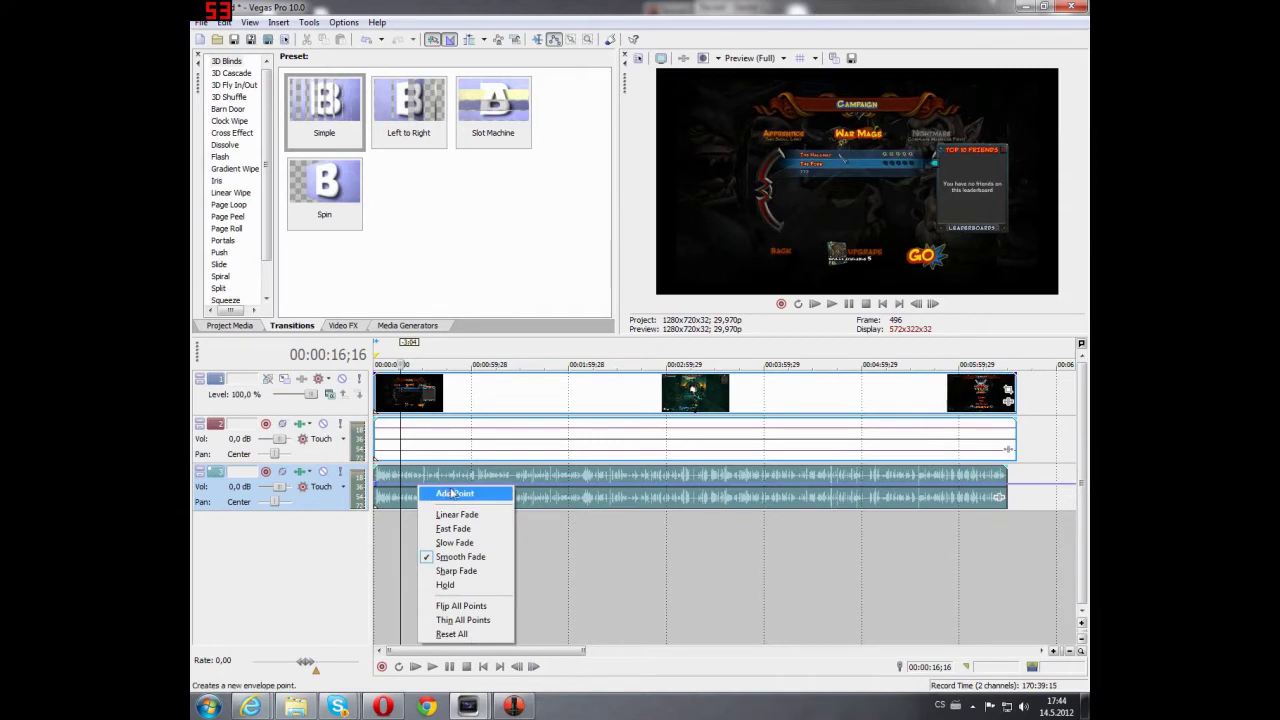
click(455, 494)
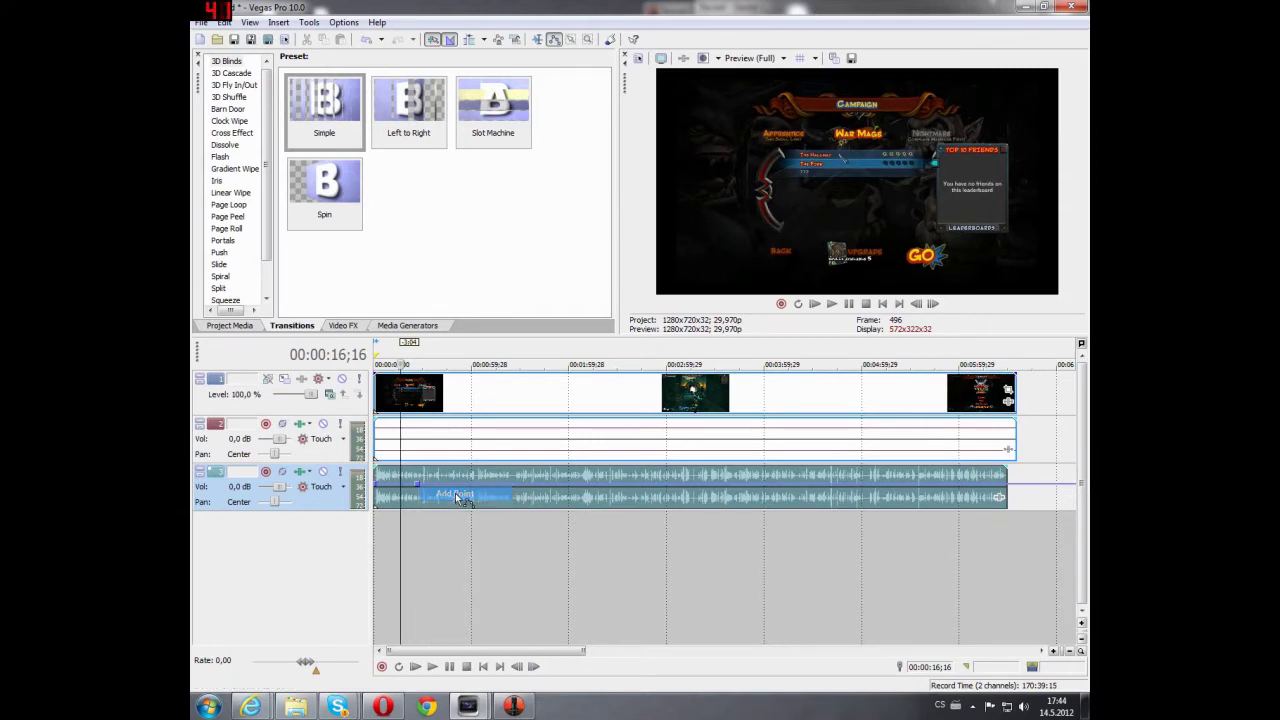
right_click(430, 490)
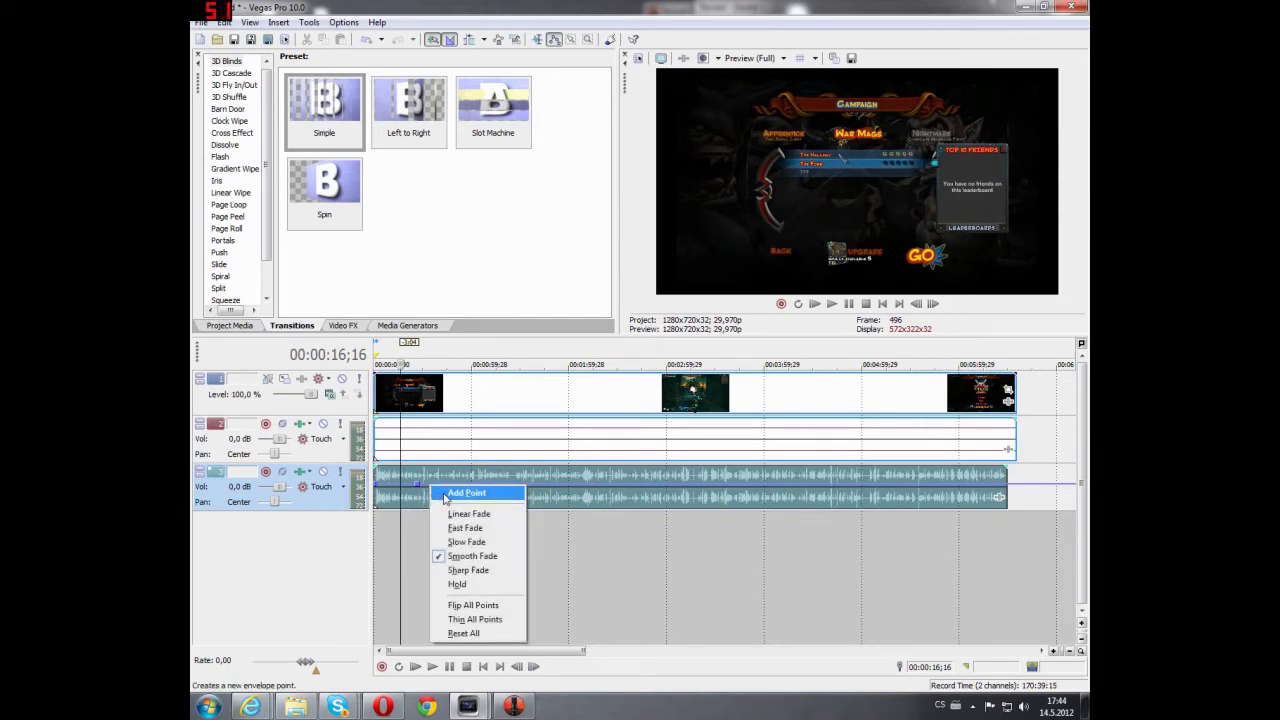
click(447, 494)
mouse_move(418, 488)
mouse_down()
mouse_move(431, 490)
mouse_move(418, 465)
mouse_up()
right_click(451, 467)
click(466, 471)
right_click(467, 467)
click(470, 473)
drag(464, 470, 451, 495)
- Add four more volume envelope points on the commentary track and lower the section from about 1:19 to 1:56 to the bottom
right_click(502, 488)
click(535, 496)
right_click(530, 497)
click(540, 500)
drag(530, 492, 503, 511)
right_click(563, 511)
click(590, 516)
right_click(587, 514)
click(590, 516)
drag(586, 514, 563, 495)
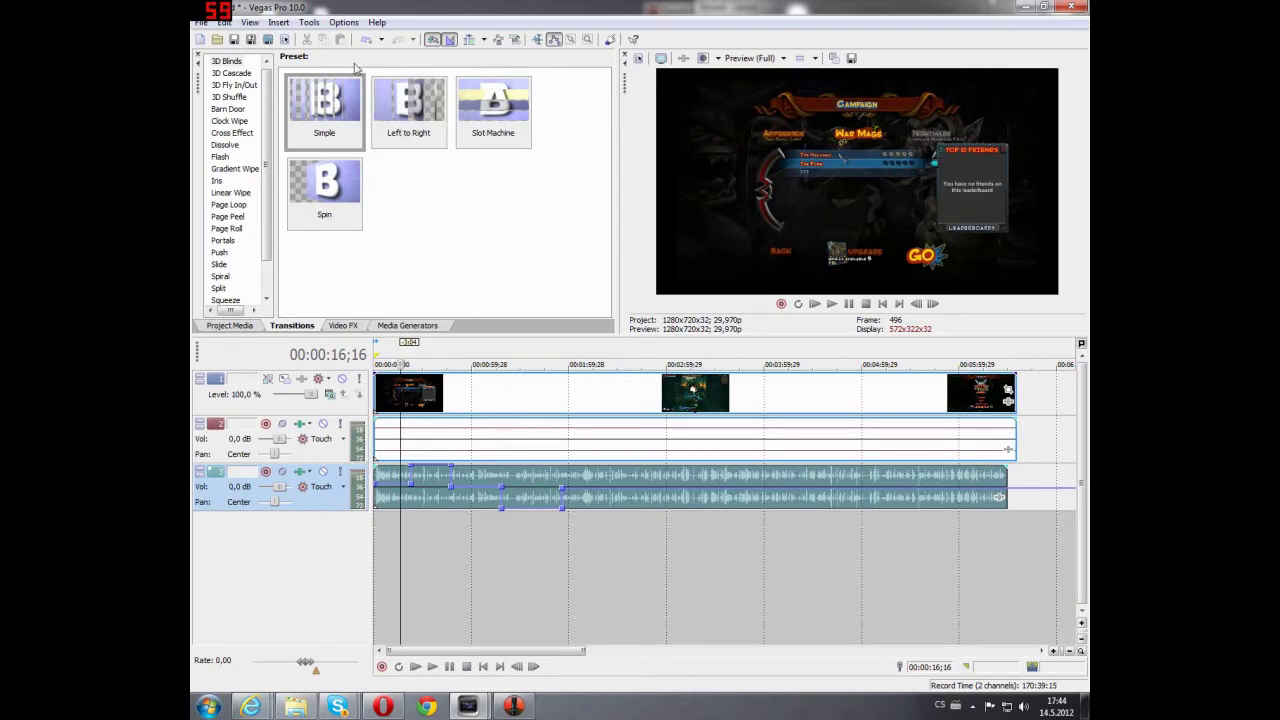
- Add a mute envelope to the game audio track
right_click(518, 438)
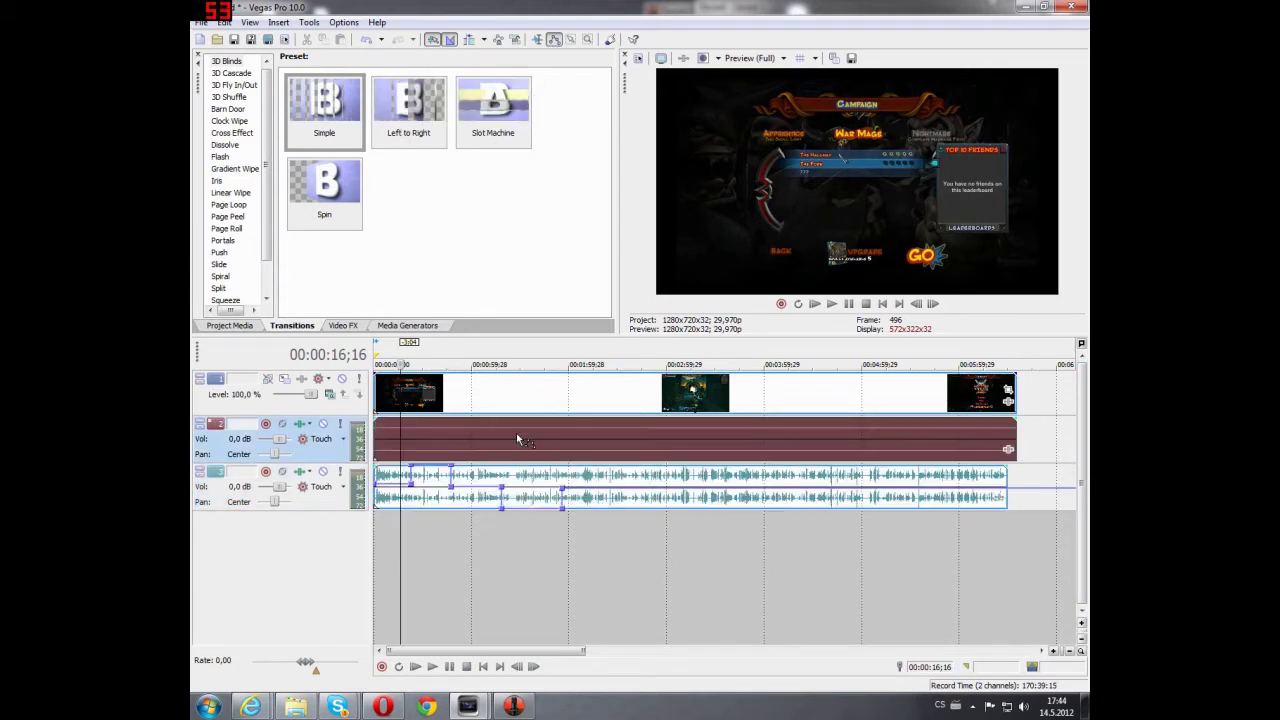
mouse_move(636, 507)
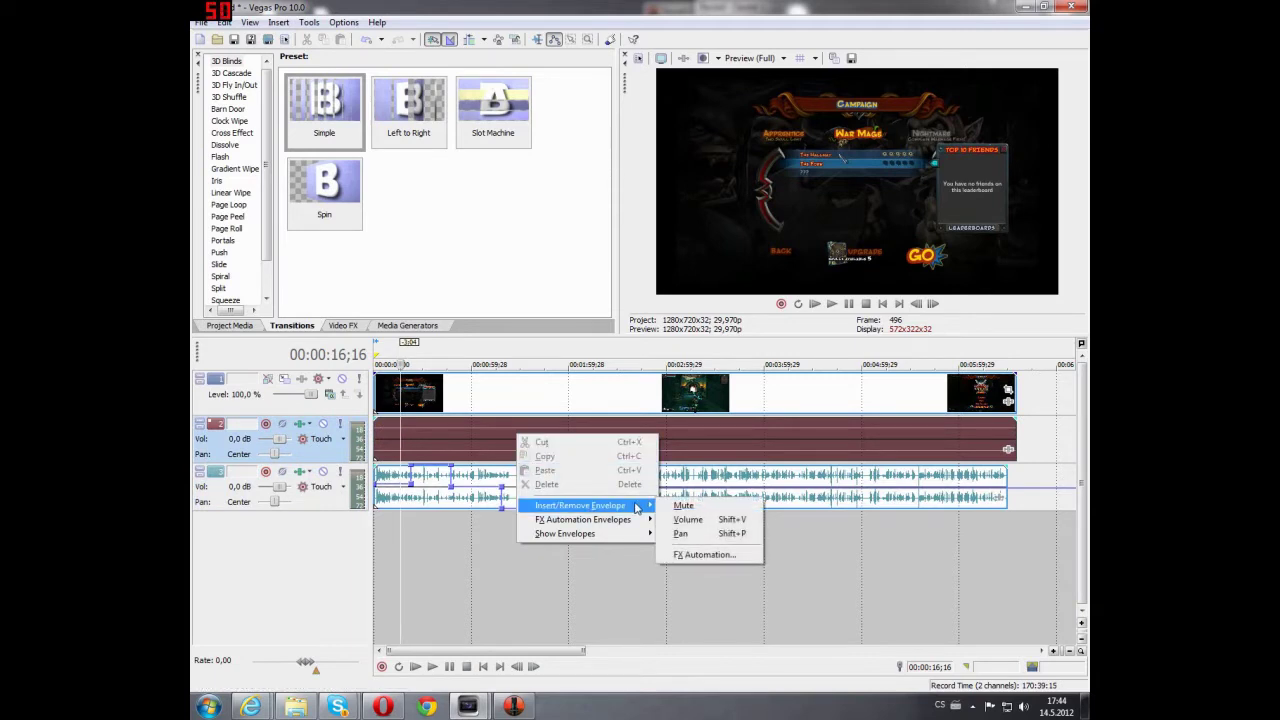
click(686, 508)
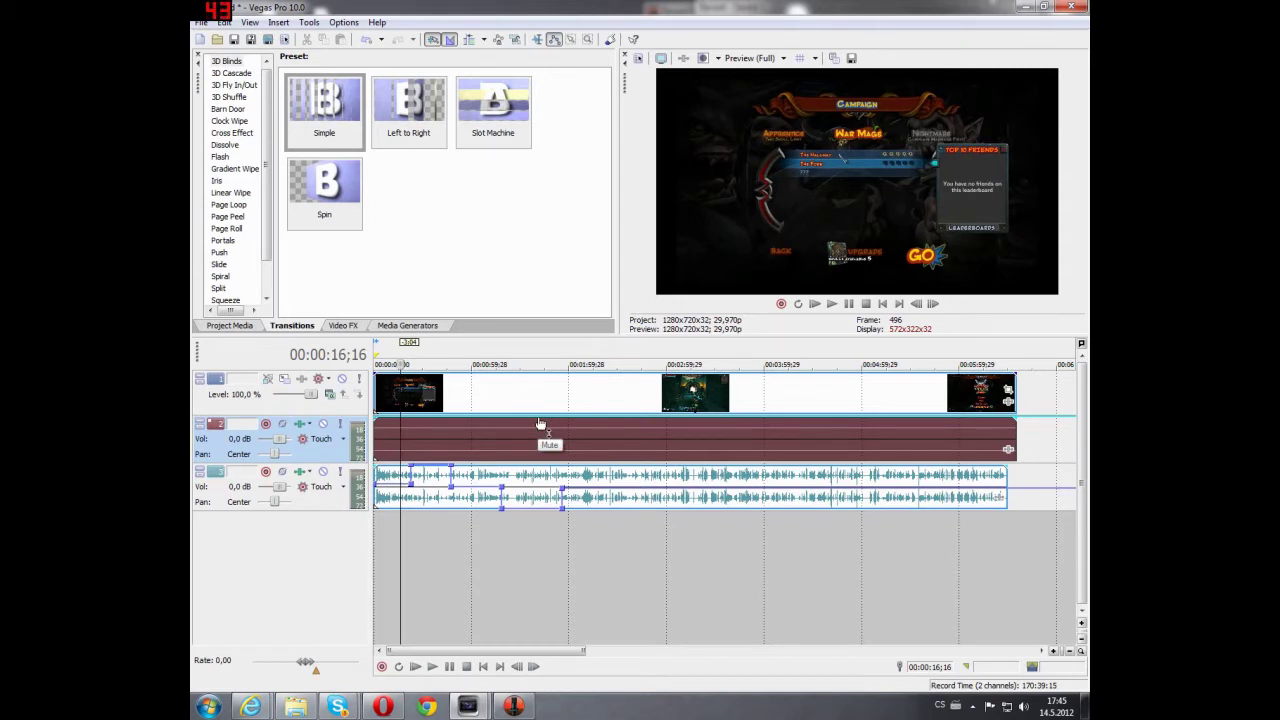
drag(540, 425, 482, 449)
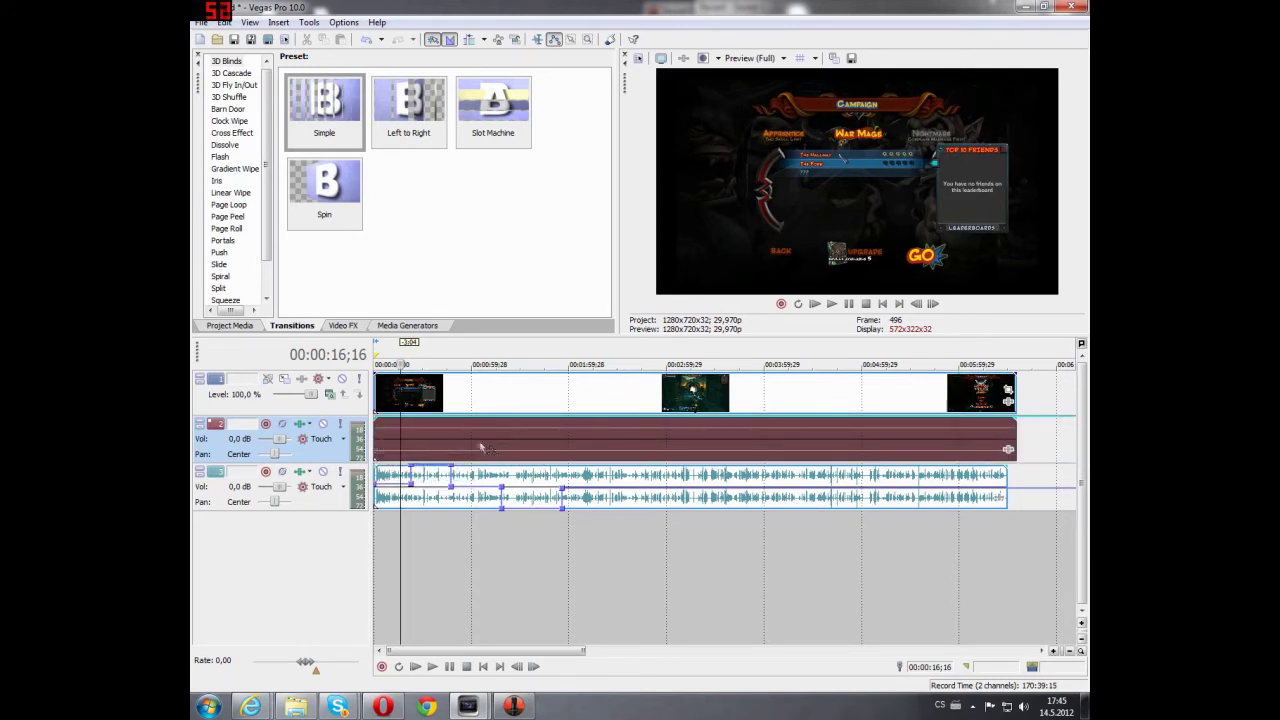
- Add mute envelope points on the game audio track to mute it from 00:00:57;27 to about 1:31
right_click(429, 426)
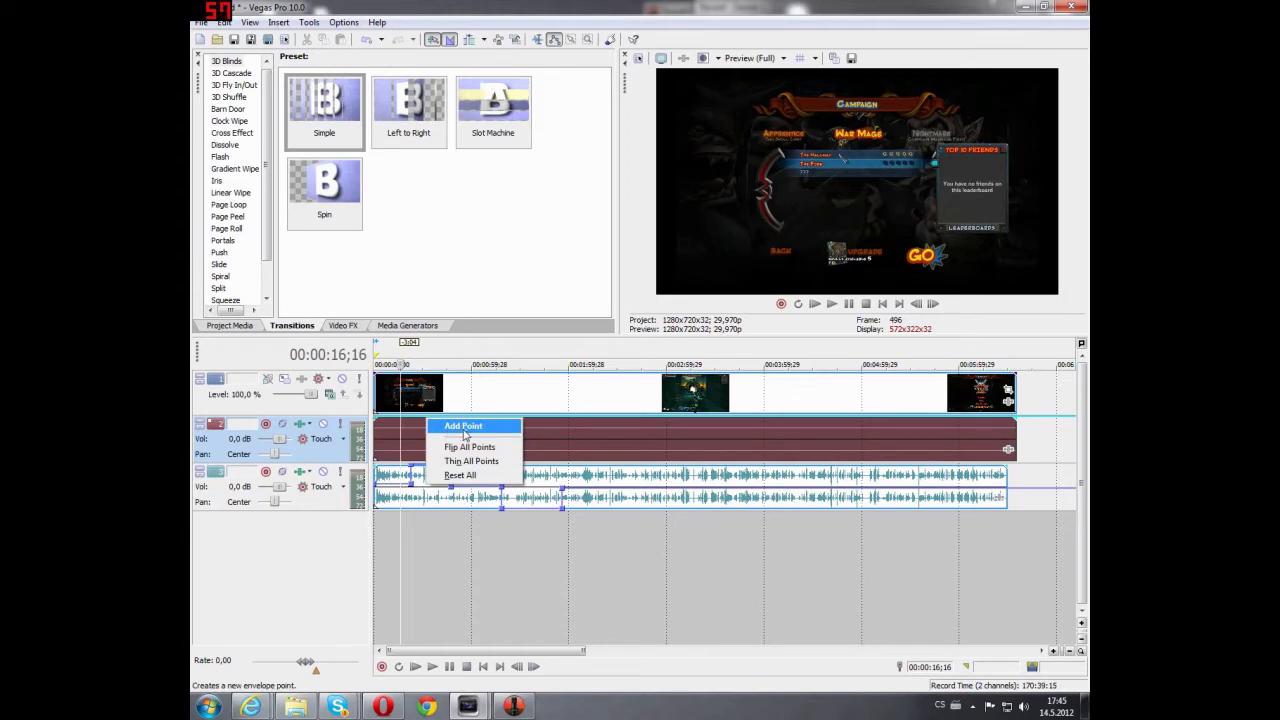
click(463, 427)
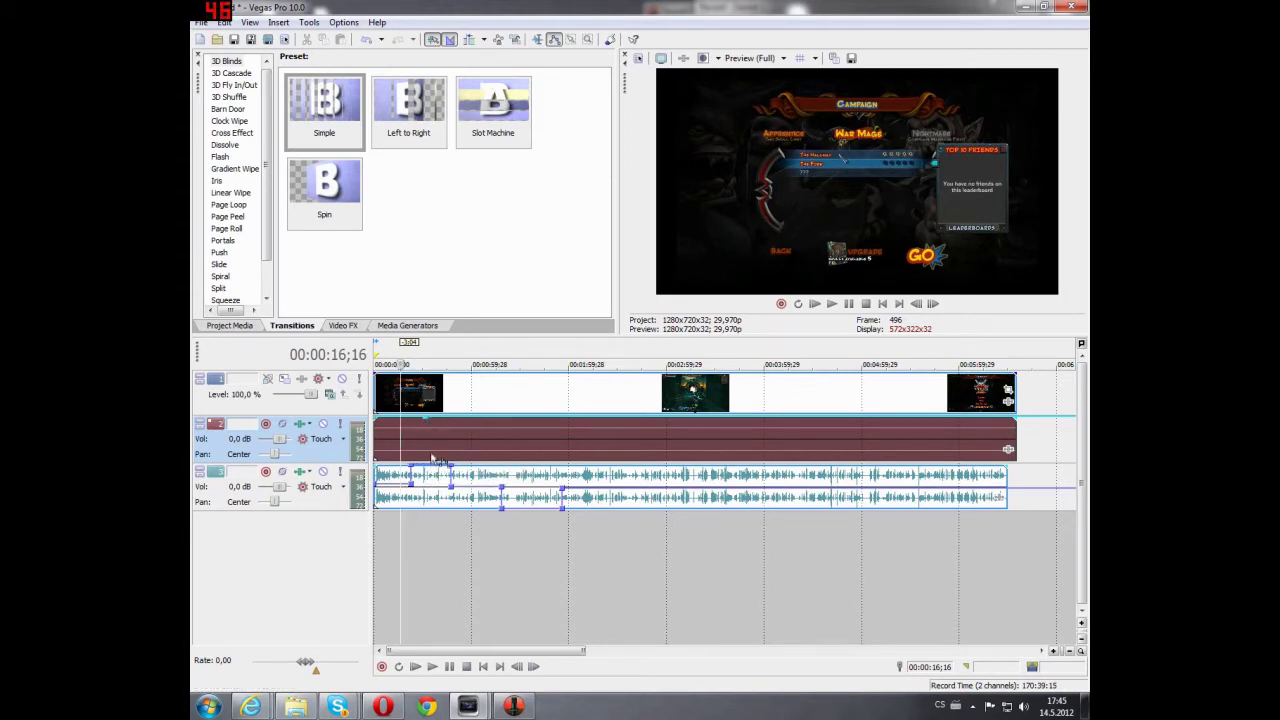
drag(423, 428, 467, 464)
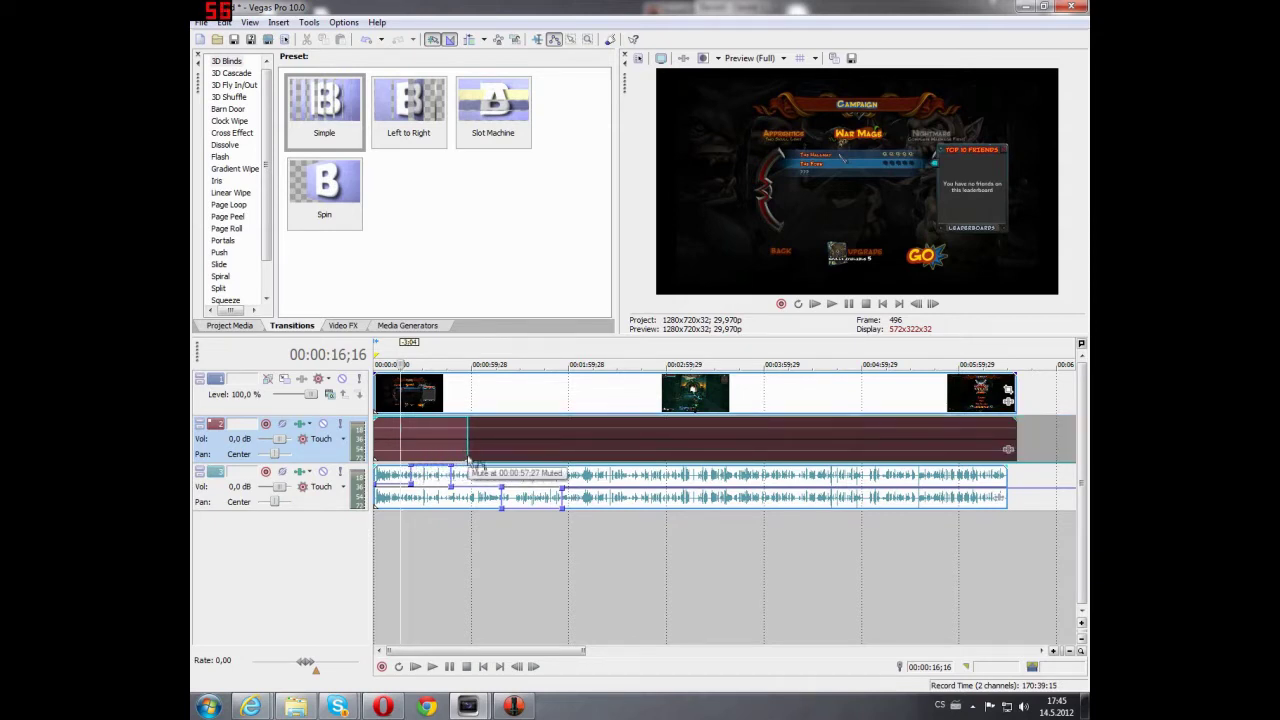
right_click(528, 469)
key(Escape)
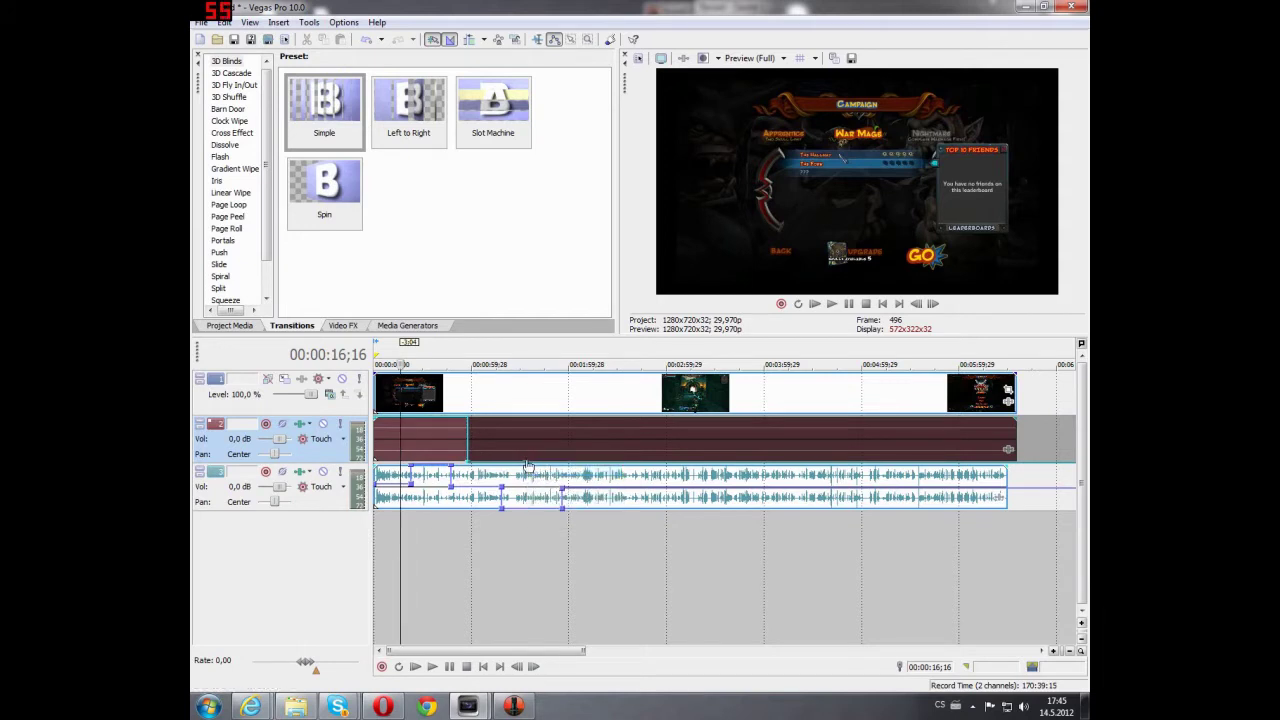
drag(528, 455, 523, 428)
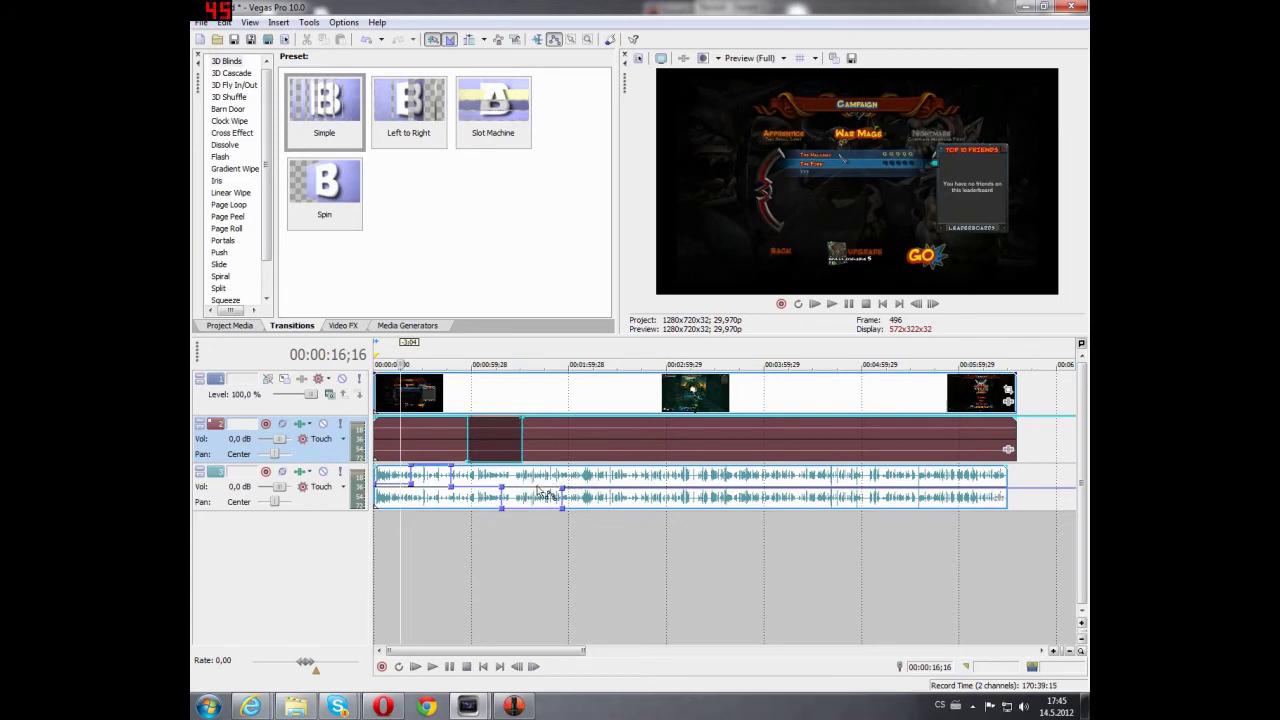
scroll(520, 490, up, 6)
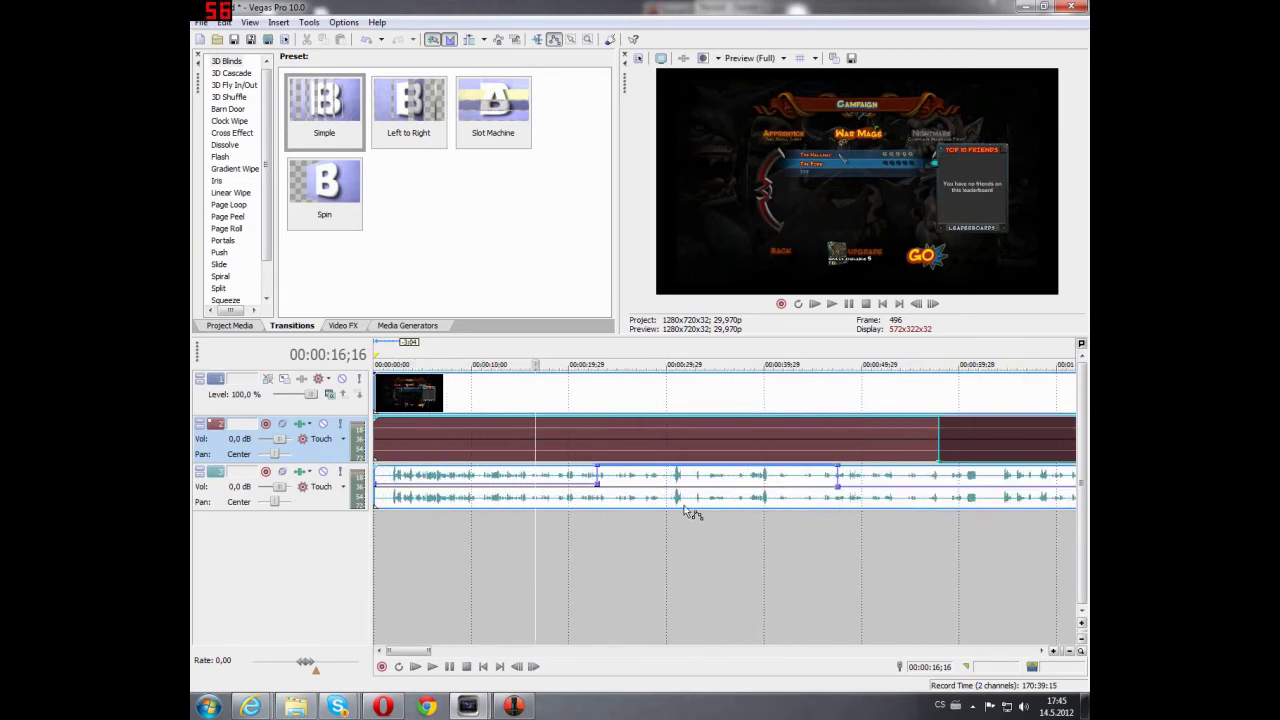
scroll(690, 514, down, 3)
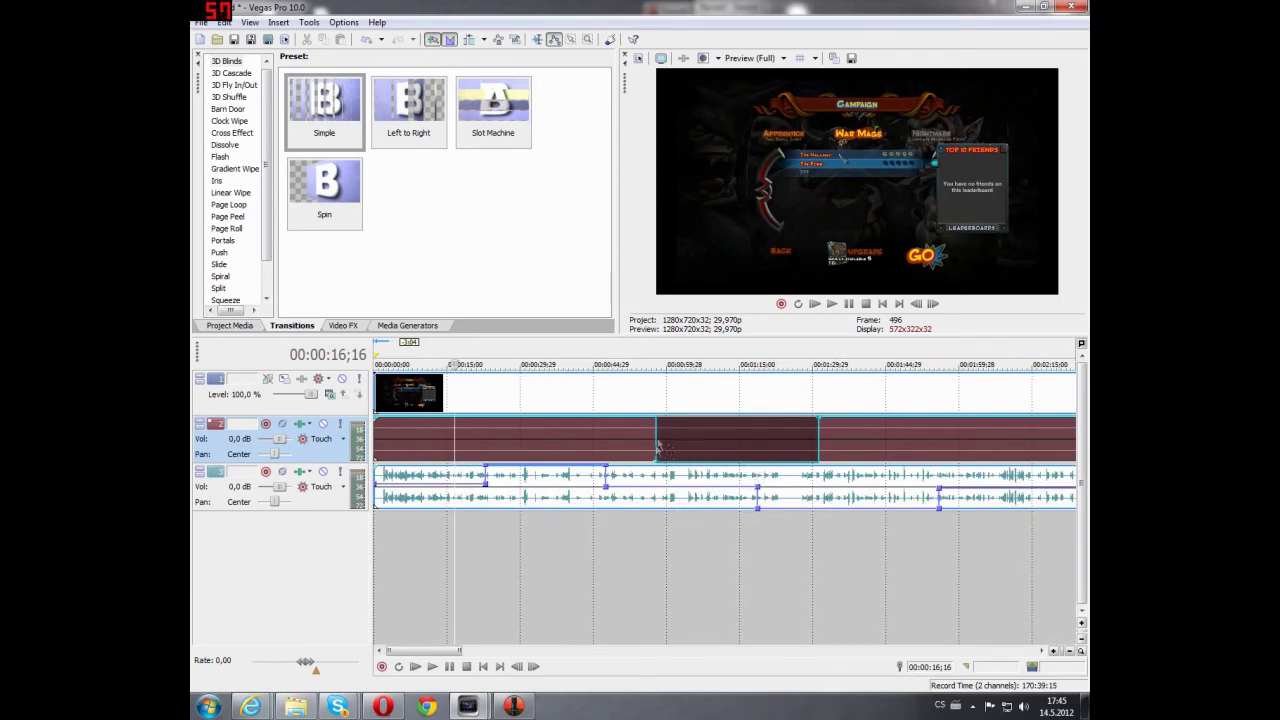
- Shorten the muted section of the game audio to about 1:19 to 1:28 and return to the Normal Edit tool
drag(658, 467, 770, 467)
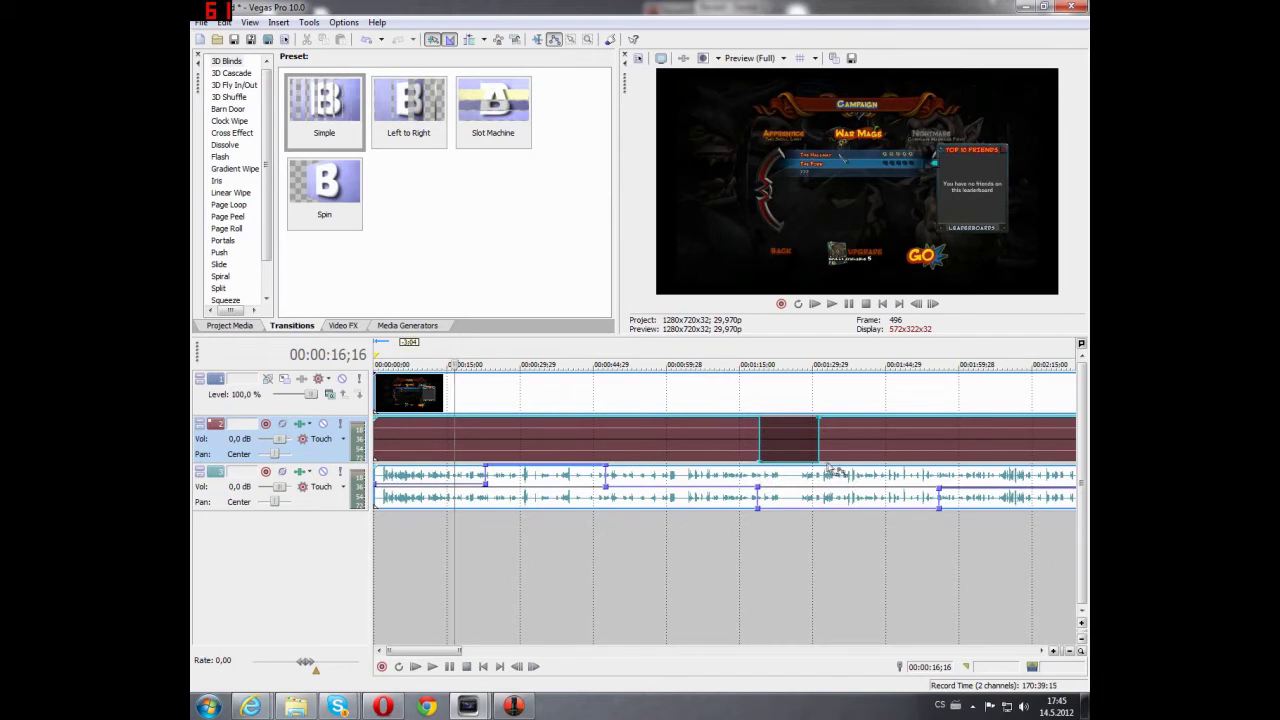
drag(820, 422, 803, 440)
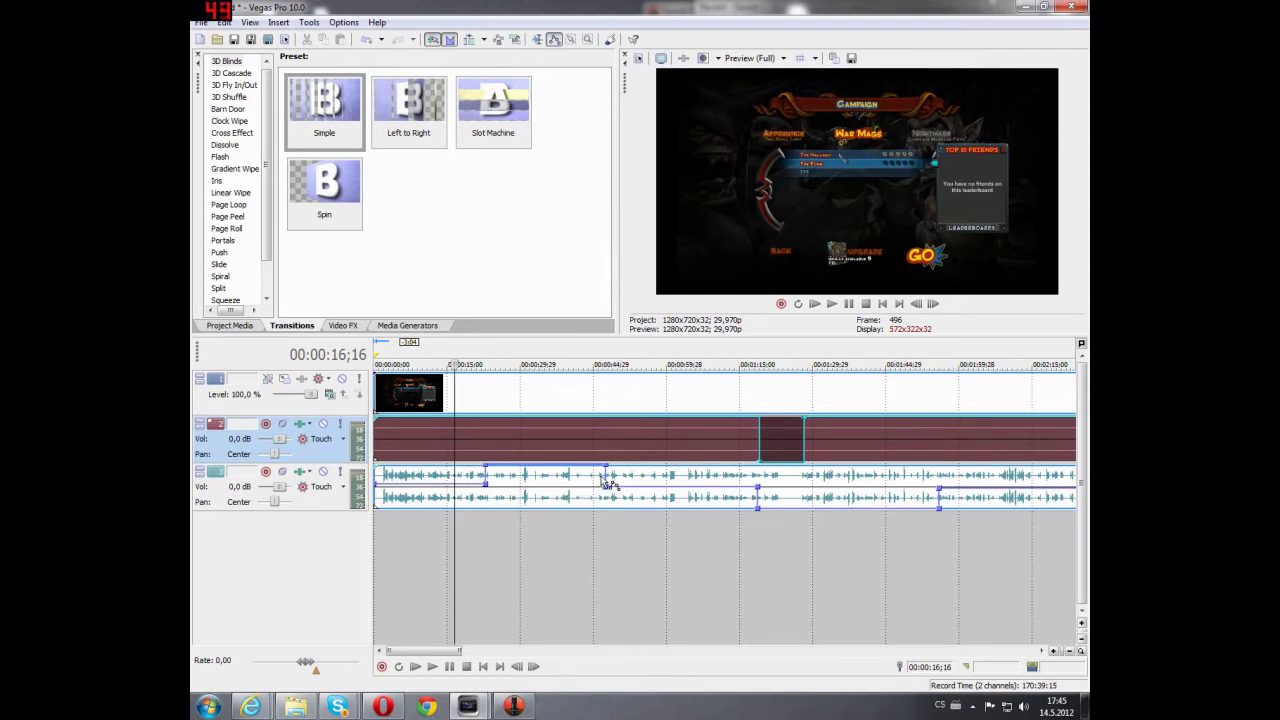
scroll(617, 477, down, 5)
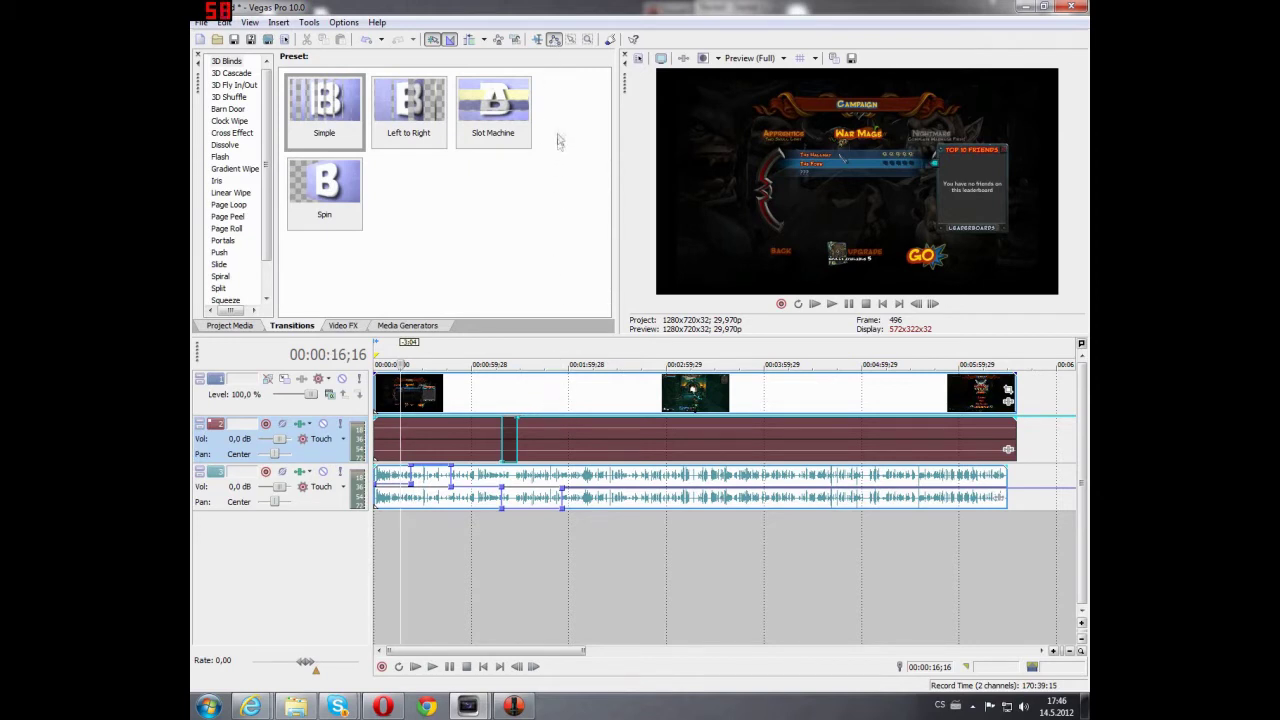
click(537, 40)
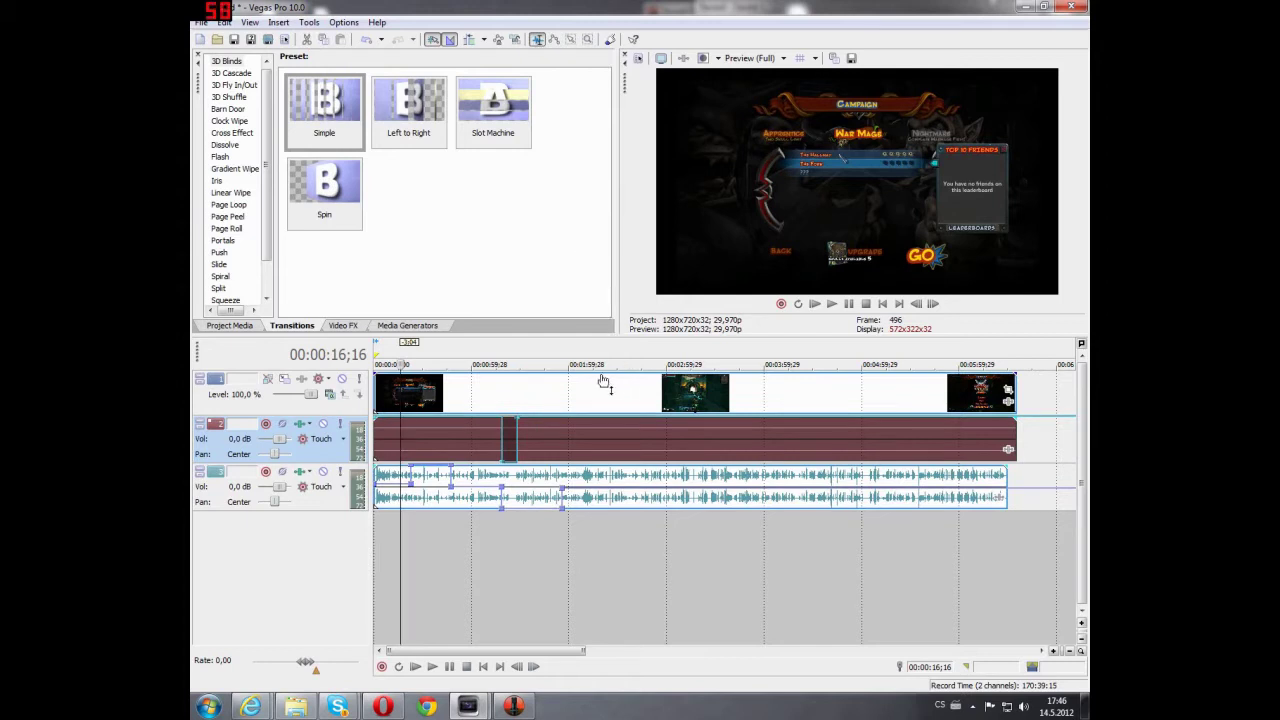
- Try the volume sliders of the game audio and commentary tracks and reset each to 0.0 dB
mouse_move(604, 381)
mouse_down()
mouse_move(592, 410)
mouse_move(592, 373)
mouse_up()
drag(283, 444, 278, 444)
double_click(270, 441)
drag(281, 487, 279, 488)
double_click(279, 488)
- Try the video track level at 53.7 % and the game audio volume at 12.0 dB, and reset both to their defaults
mouse_move(311, 395)
mouse_down()
mouse_move(274, 395)
mouse_move(321, 399)
mouse_move(272, 397)
mouse_move(315, 400)
mouse_move(284, 402)
mouse_move(295, 403)
mouse_up()
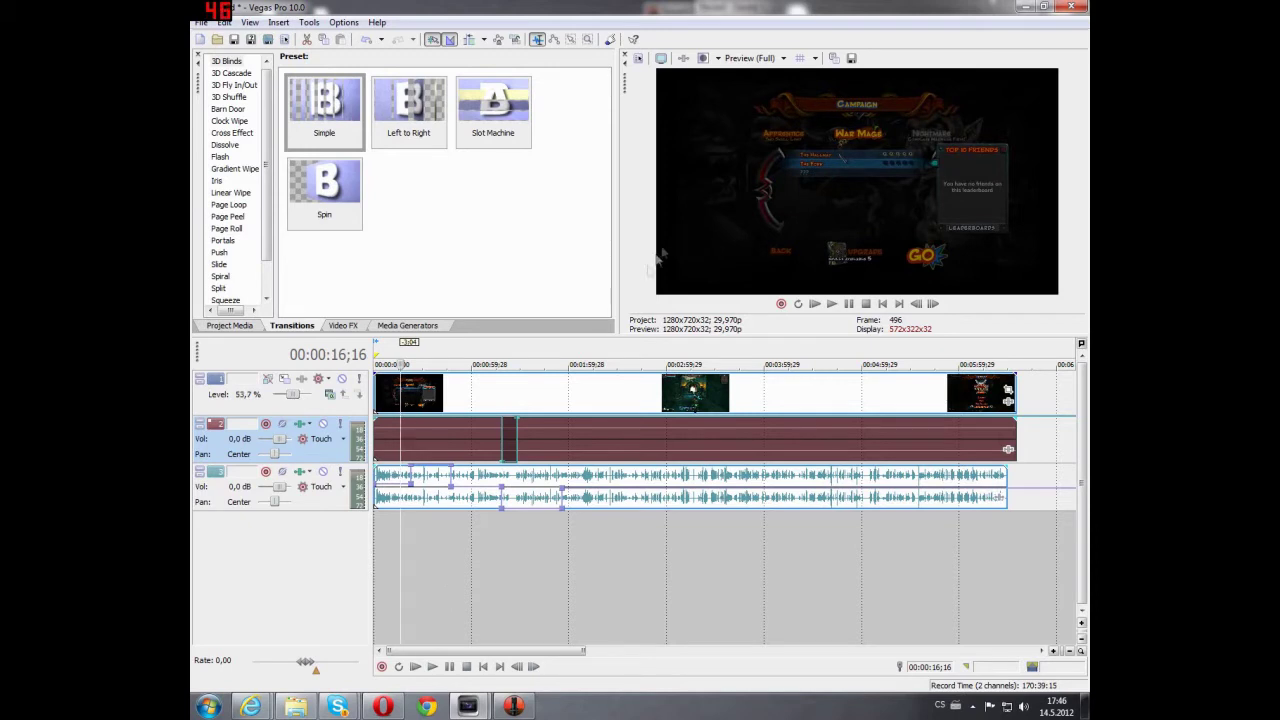
drag(275, 439, 316, 447)
mouse_move(293, 397)
mouse_down()
mouse_move(308, 398)
mouse_move(284, 397)
mouse_up()
double_click(284, 397)
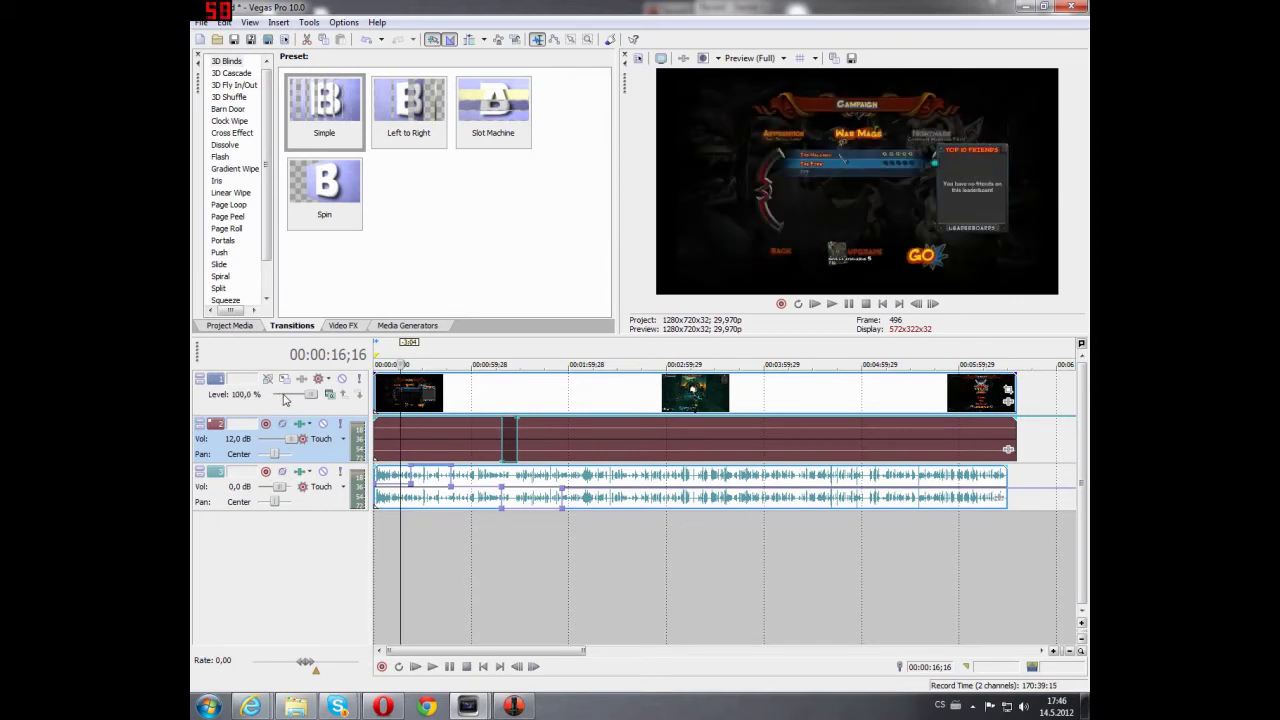
double_click(292, 443)
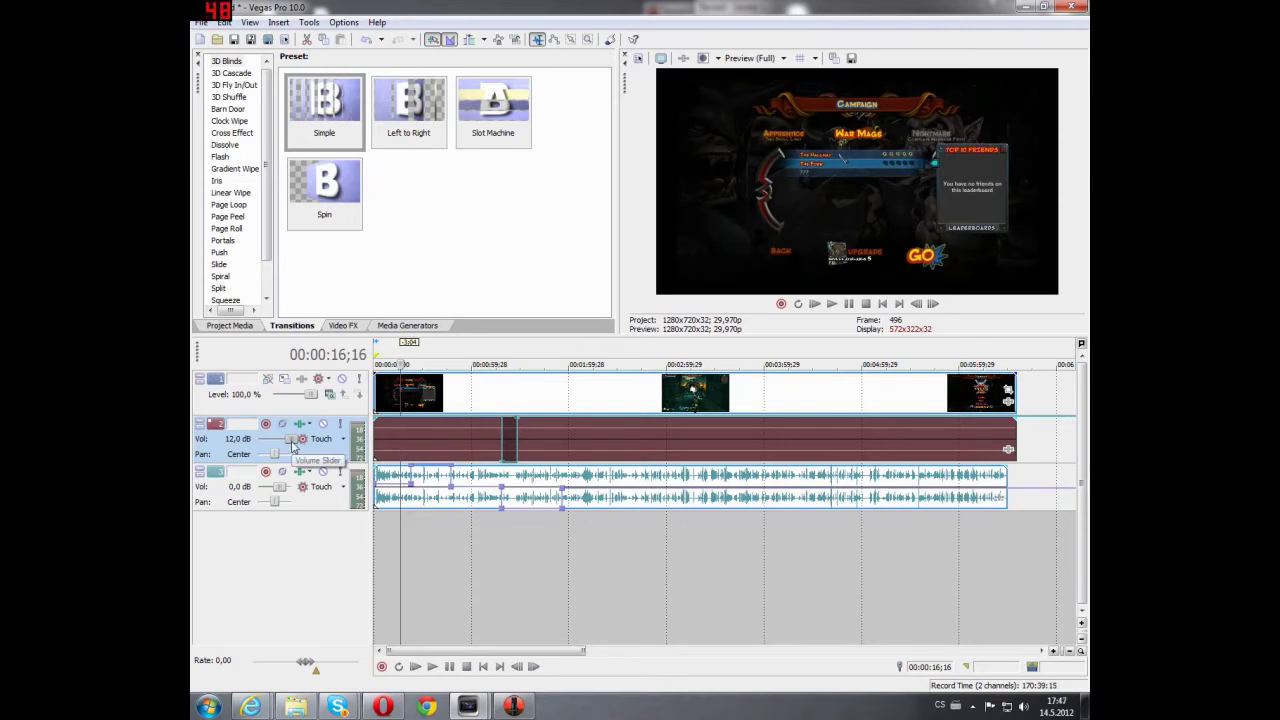
double_click(273, 492)
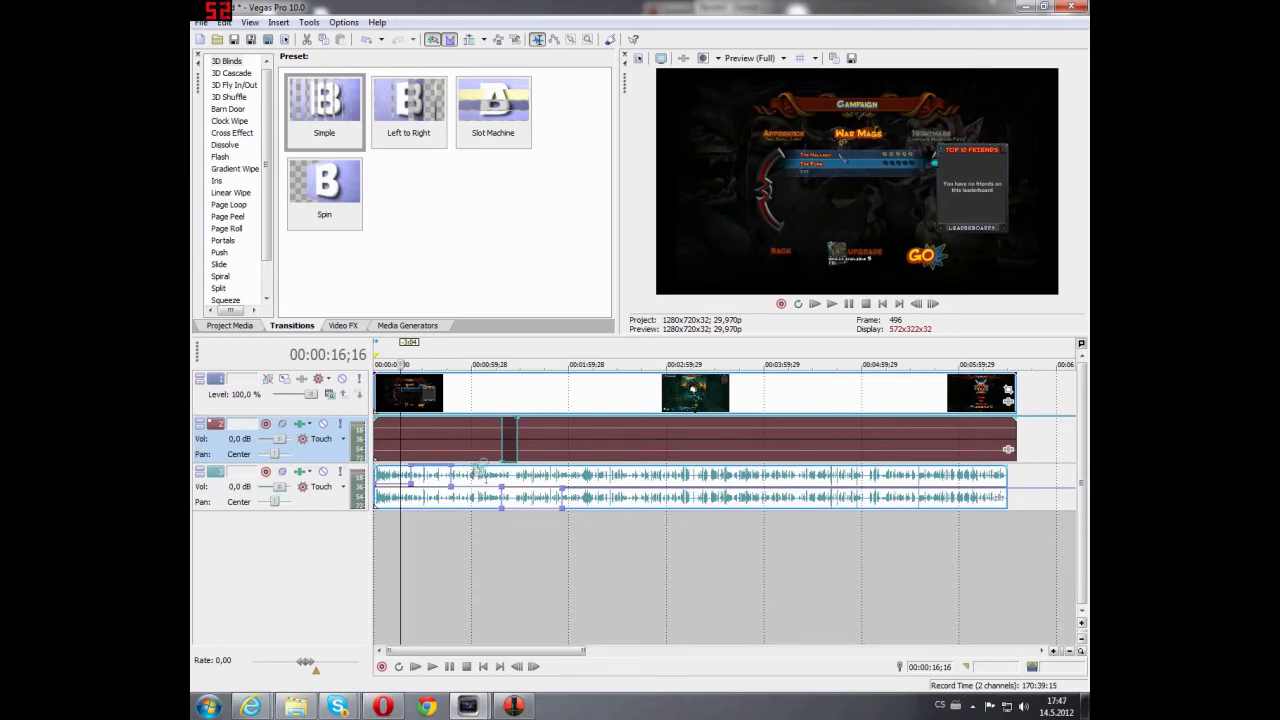
- Scrub through the gameplay video between about 1:48 and 1:59 and examine the preview frames
click(508, 462)
click(553, 460)
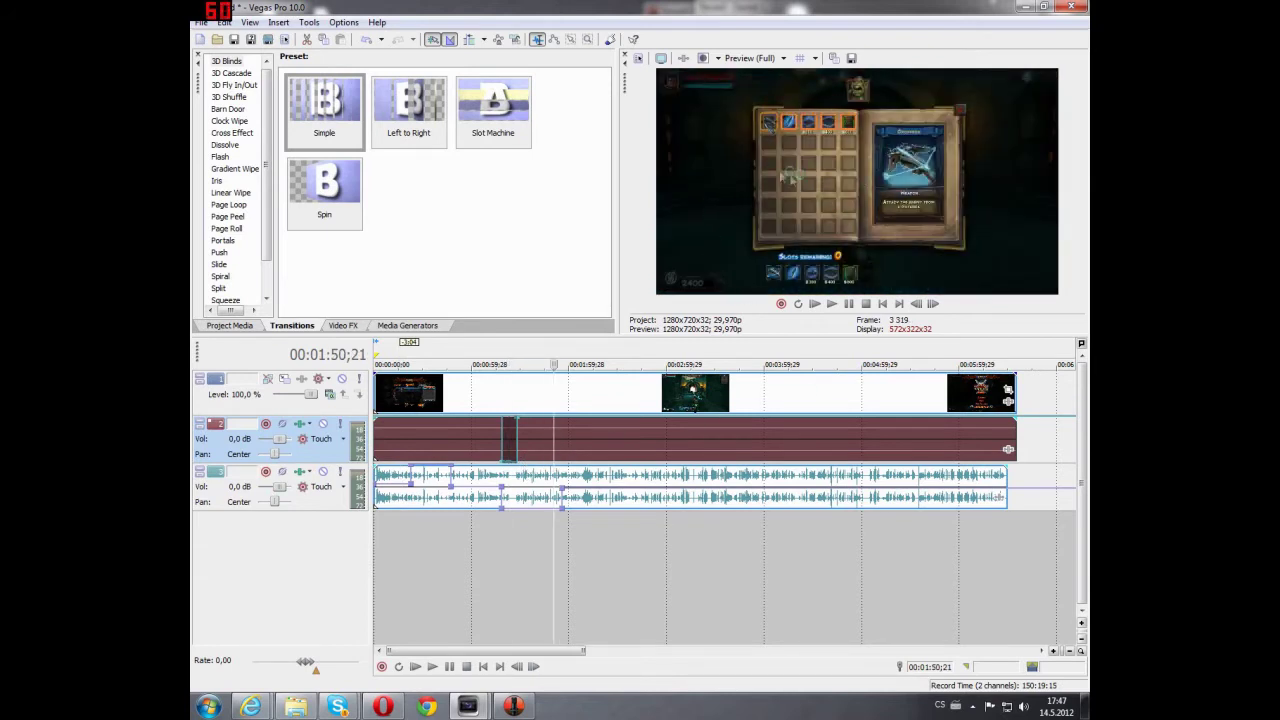
mouse_move(555, 398)
mouse_down()
mouse_move(594, 397)
mouse_move(549, 397)
mouse_up()
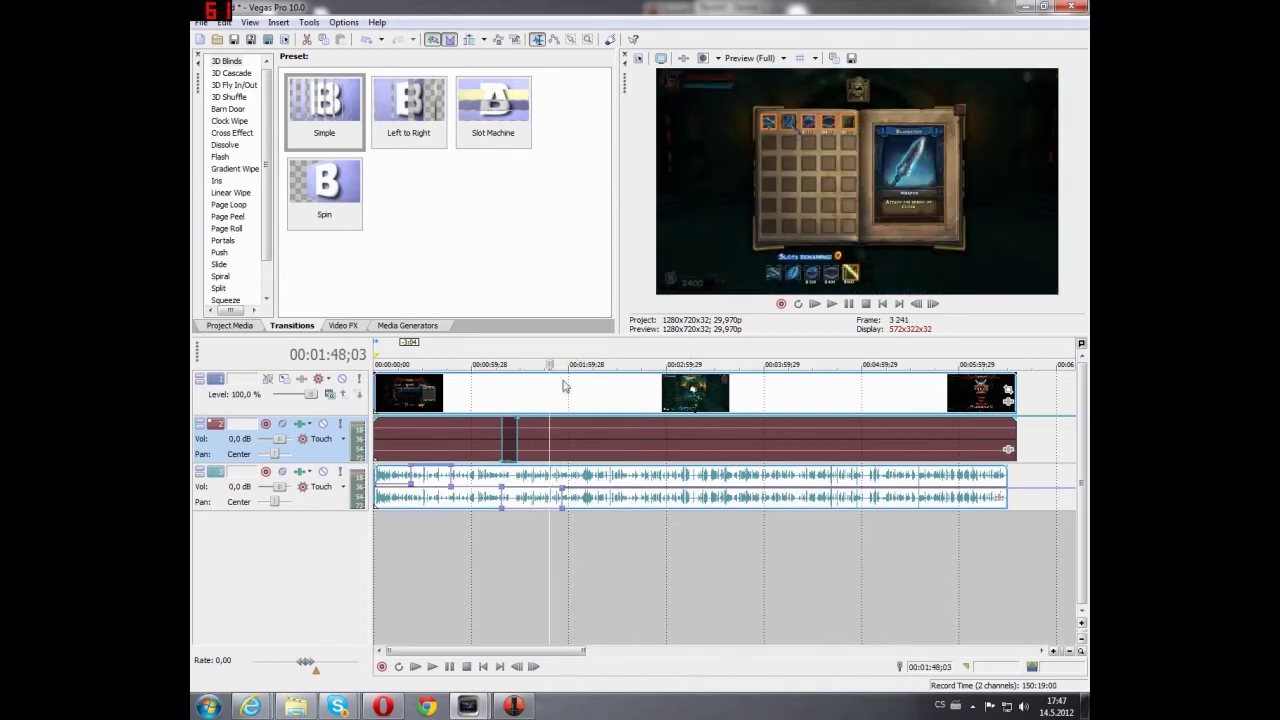
click(494, 397)
click(577, 397)
click(545, 388)
drag(545, 388, 568, 388)
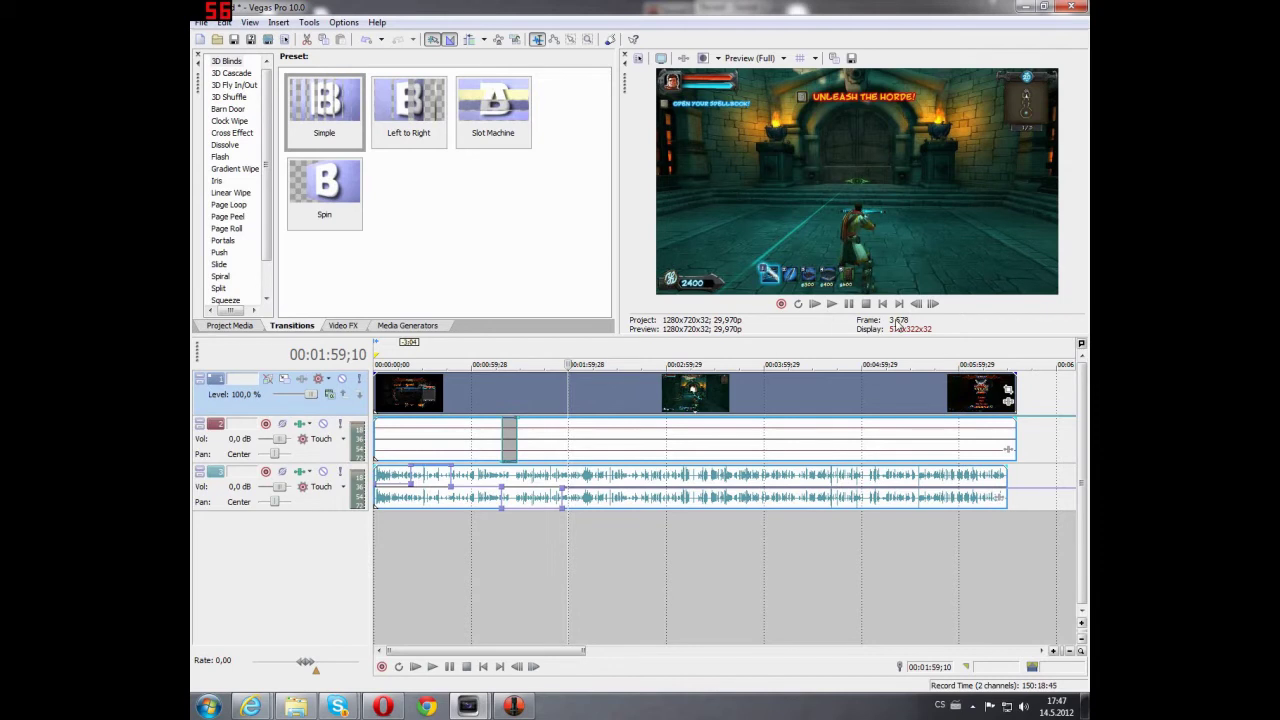
- Examine the preview quality options and play the project from 00:02:08;27 with the Preview (Full) quality
click(766, 60)
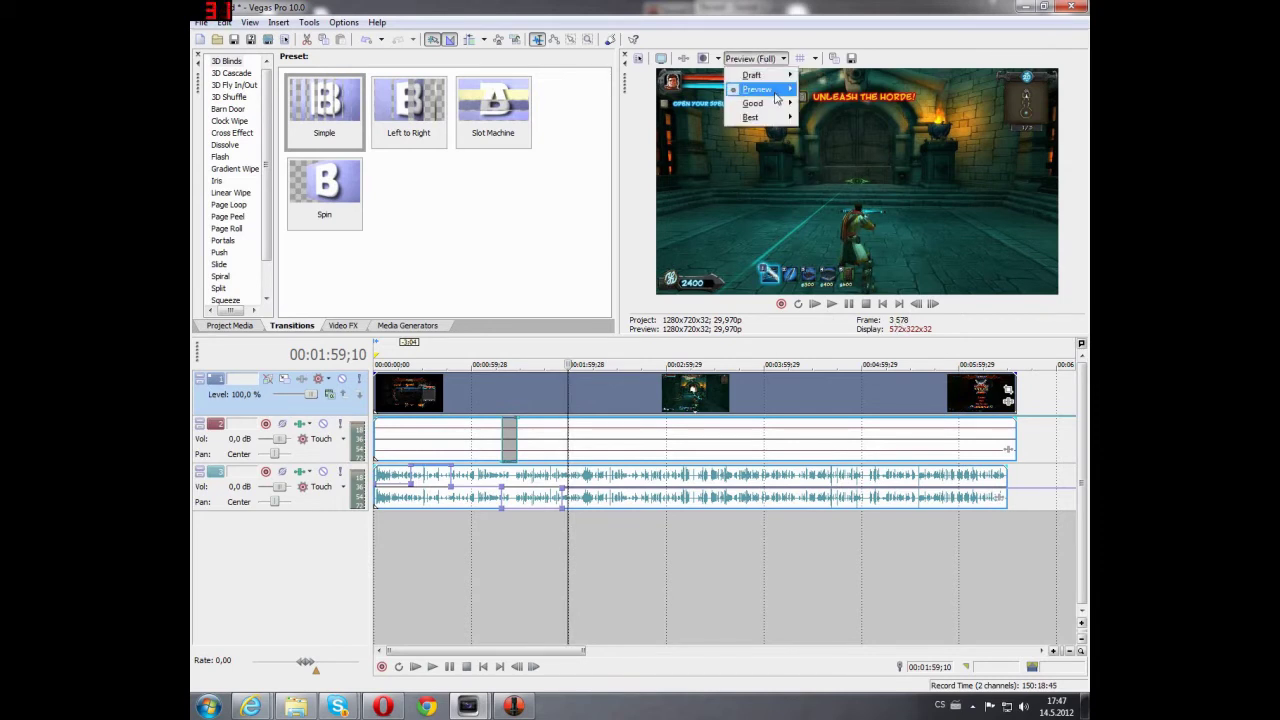
mouse_move(776, 97)
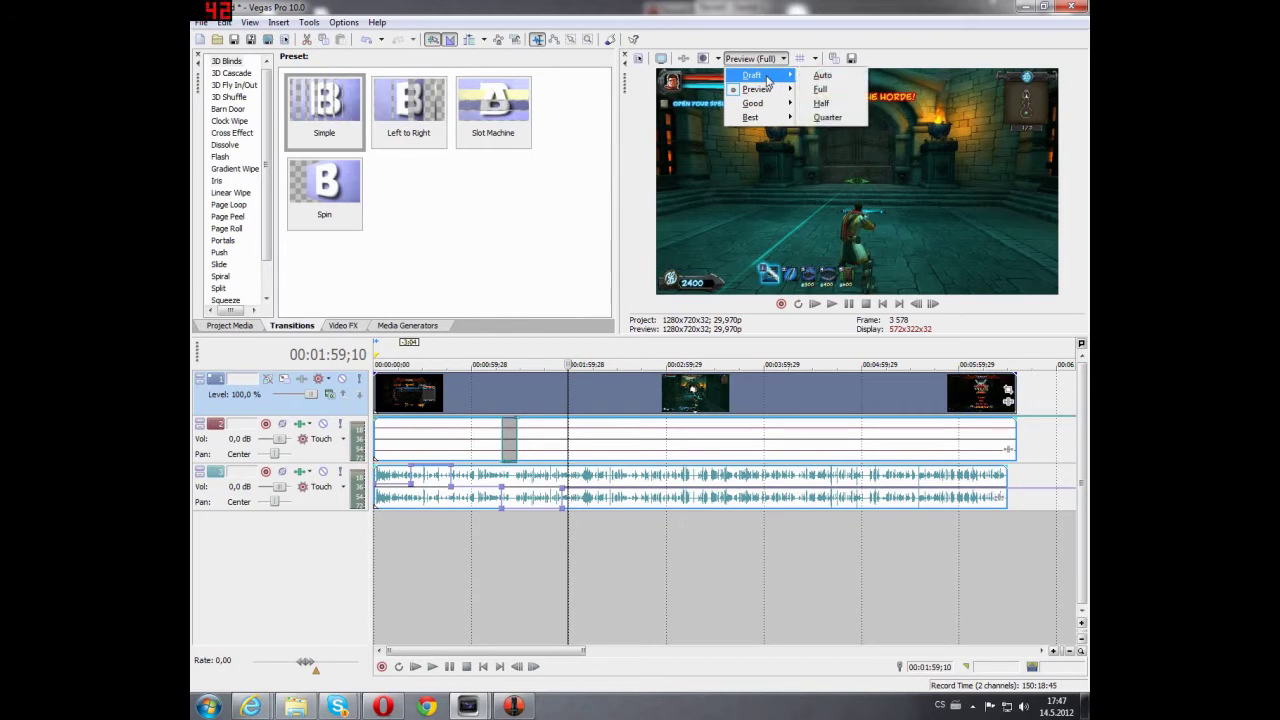
mouse_move(750, 117)
click(568, 385)
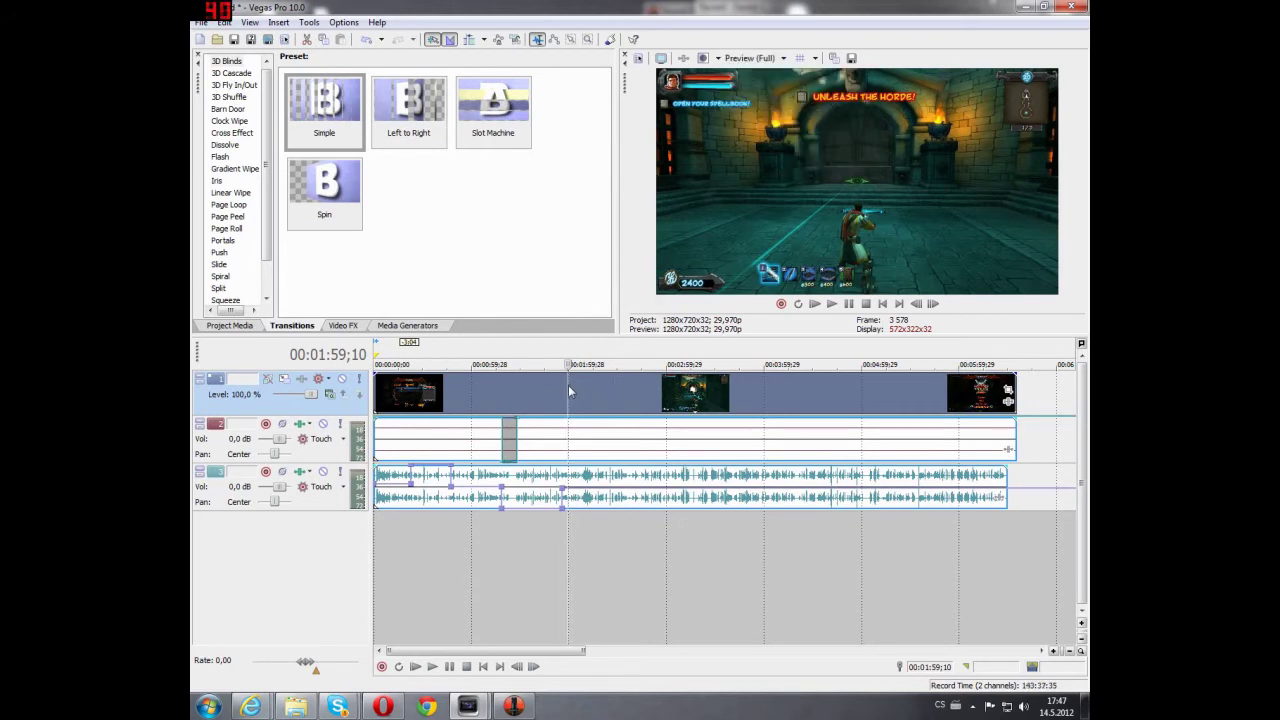
drag(568, 385, 583, 386)
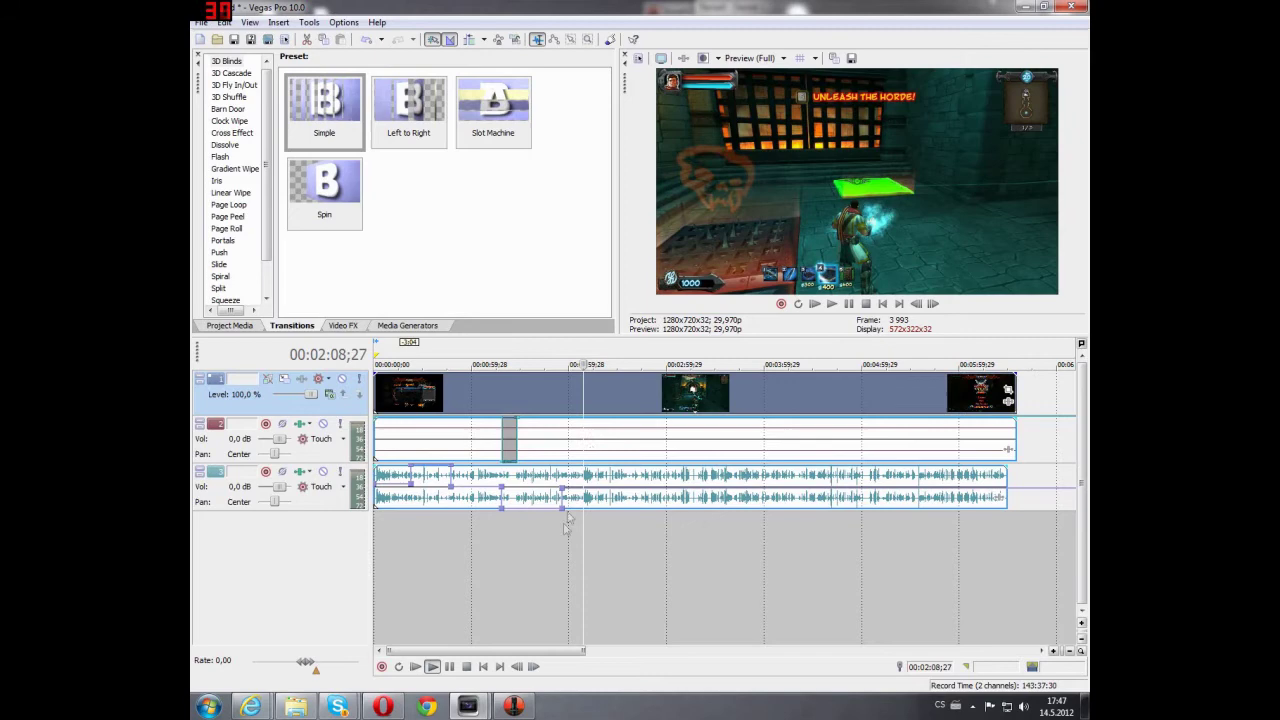
click(435, 672)
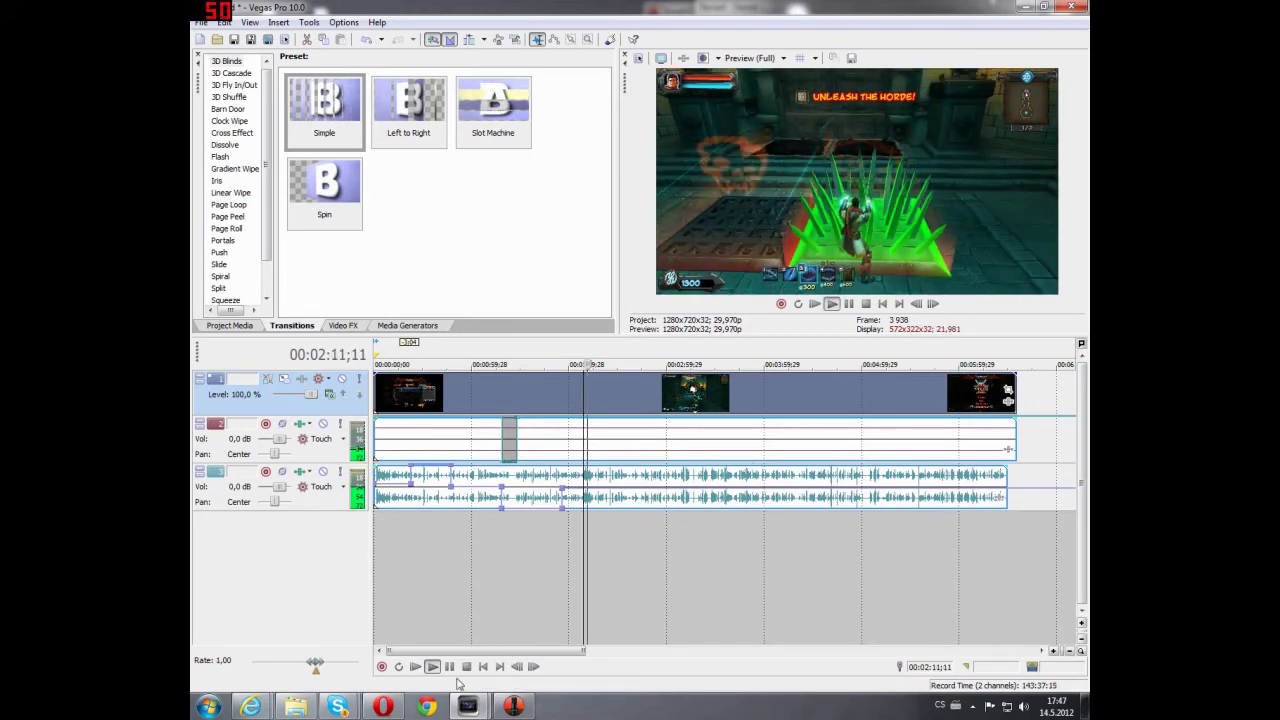
click(467, 670)
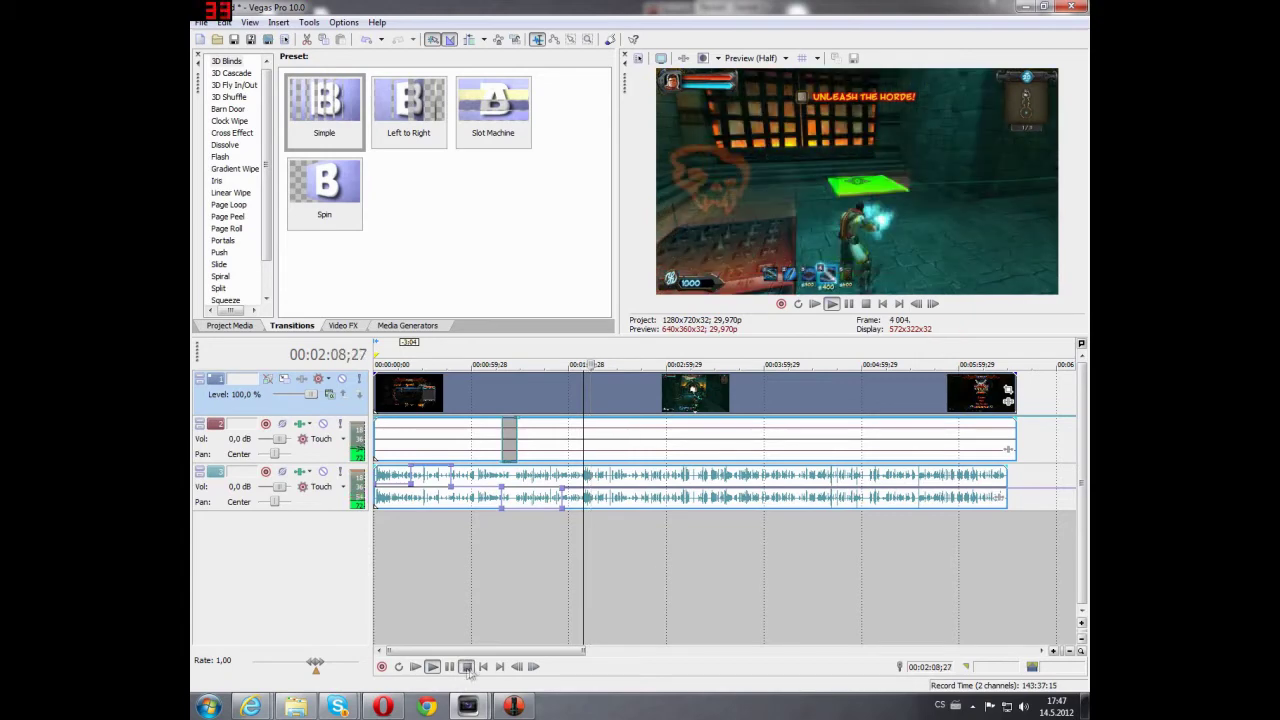
key(space)
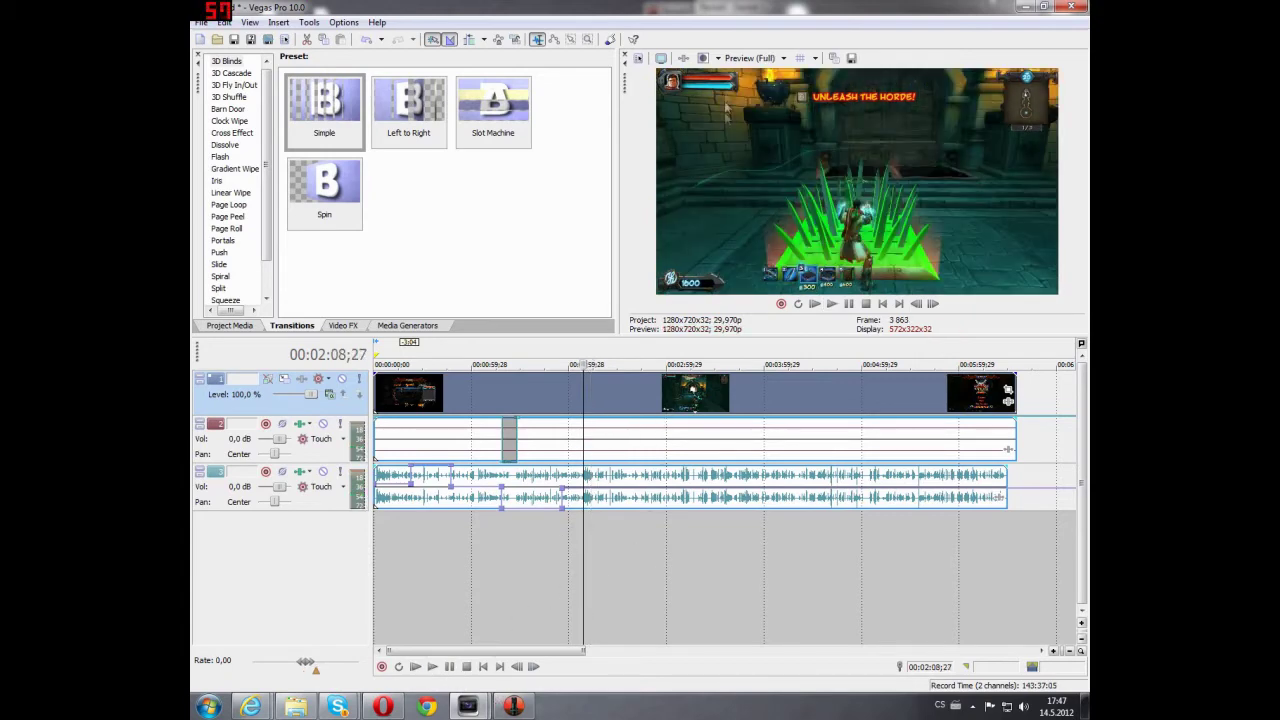
- Set the video preview quality to Draft (Auto)
click(745, 59)
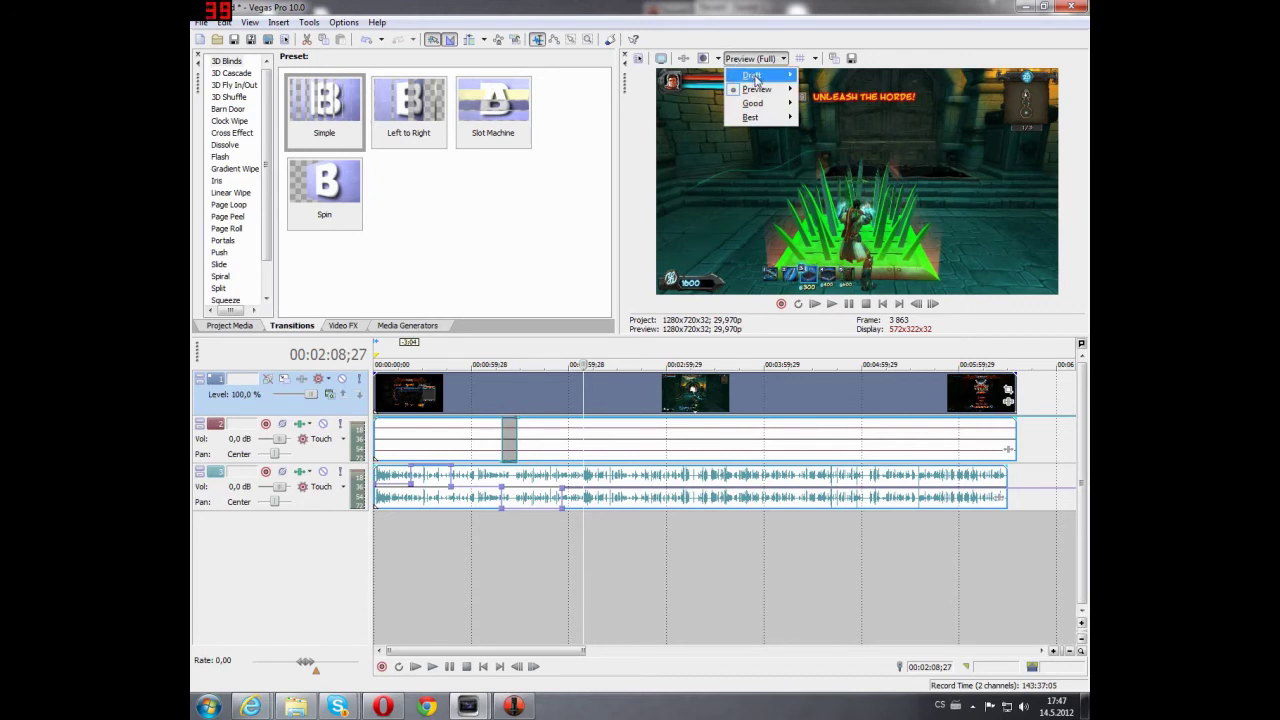
mouse_move(752, 76)
click(829, 75)
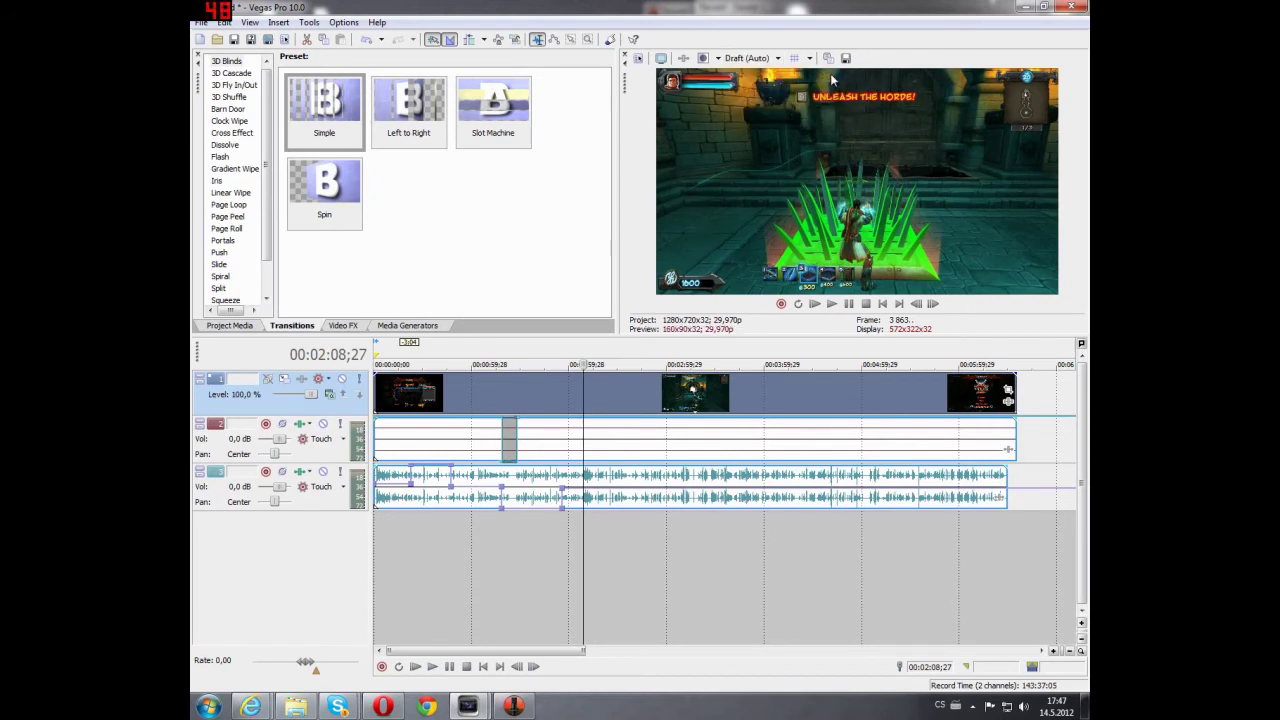
click(748, 58)
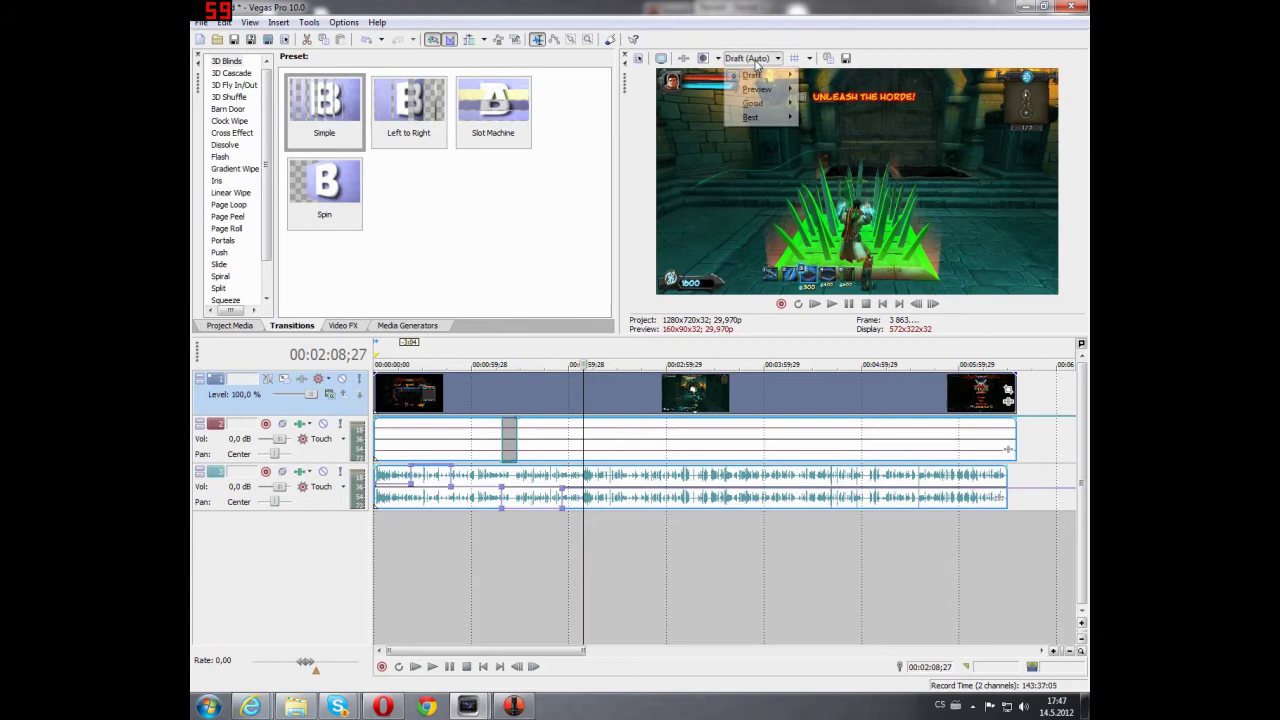
mouse_move(755, 80)
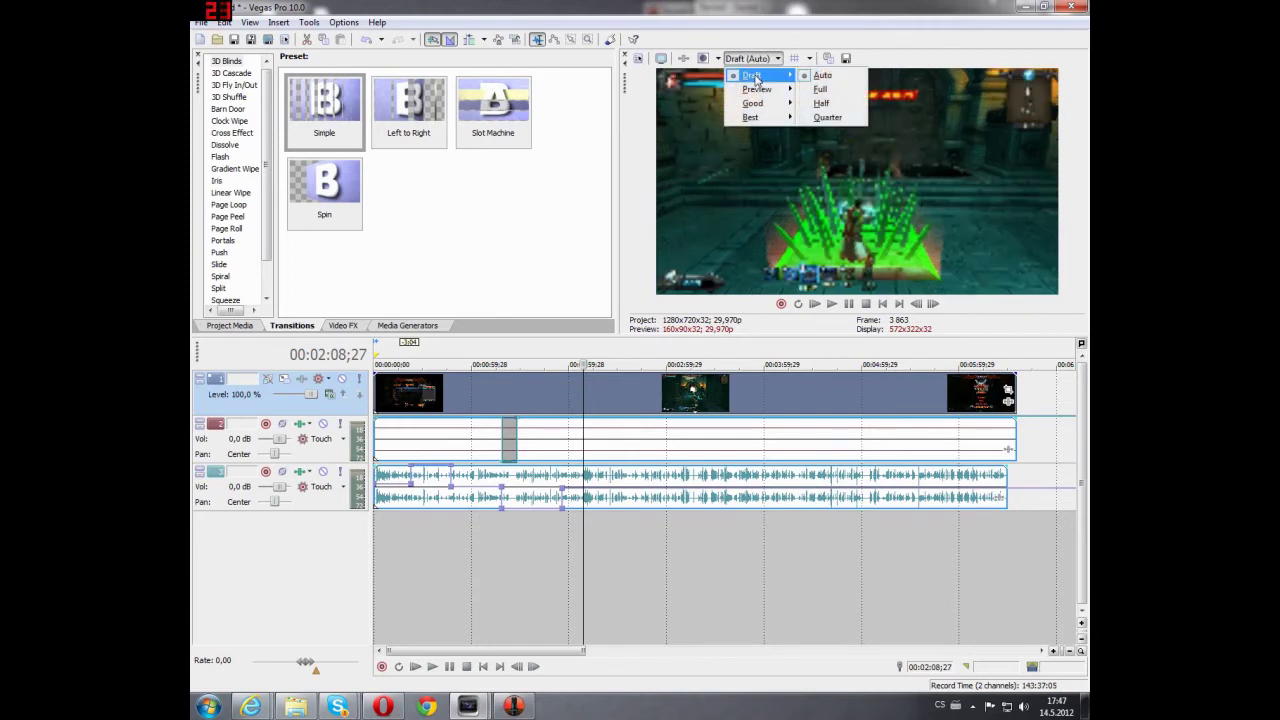
click(778, 38)
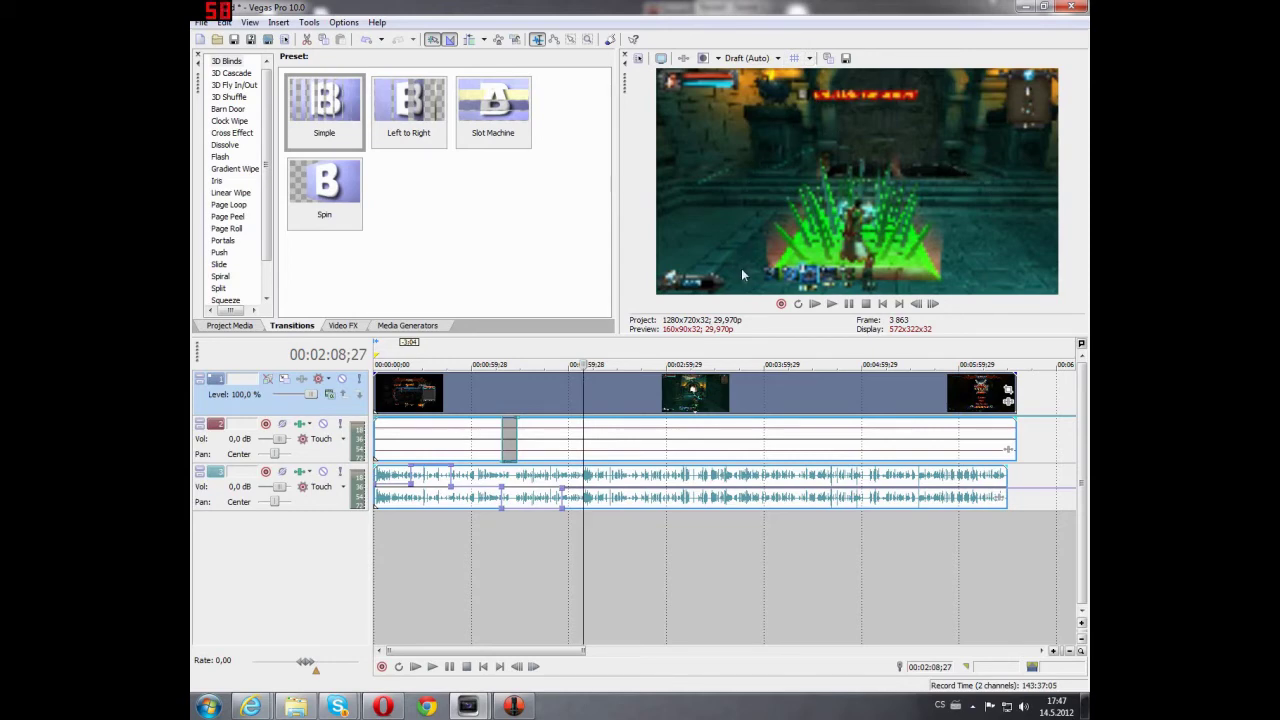
- Play the project from 00:02:08;27 to check playback in draft quality, and stop it
click(432, 667)
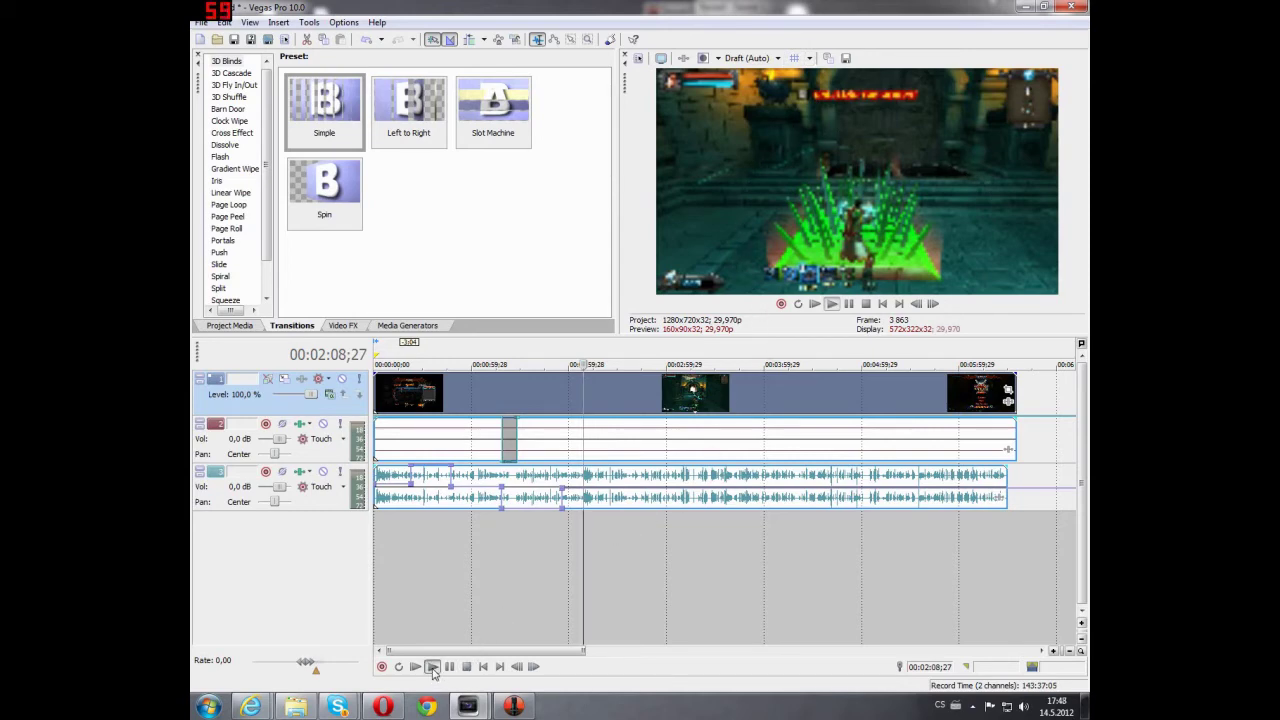
click(613, 475)
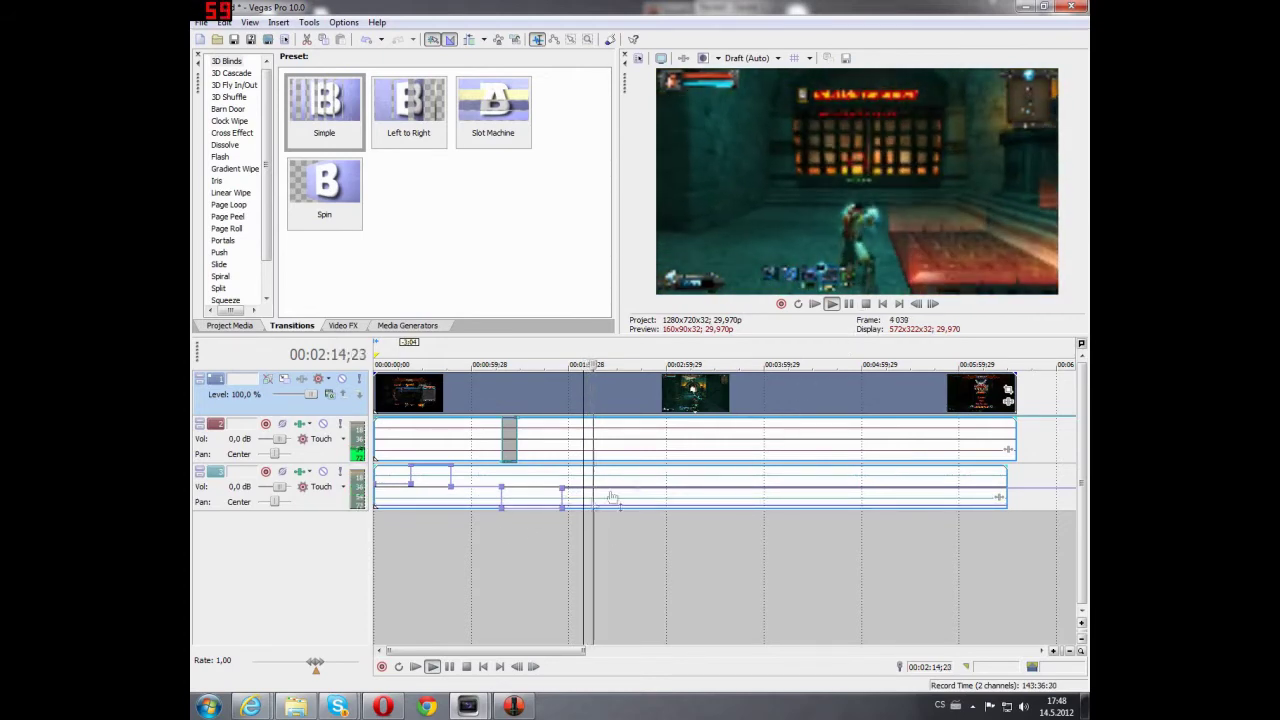
key(space)
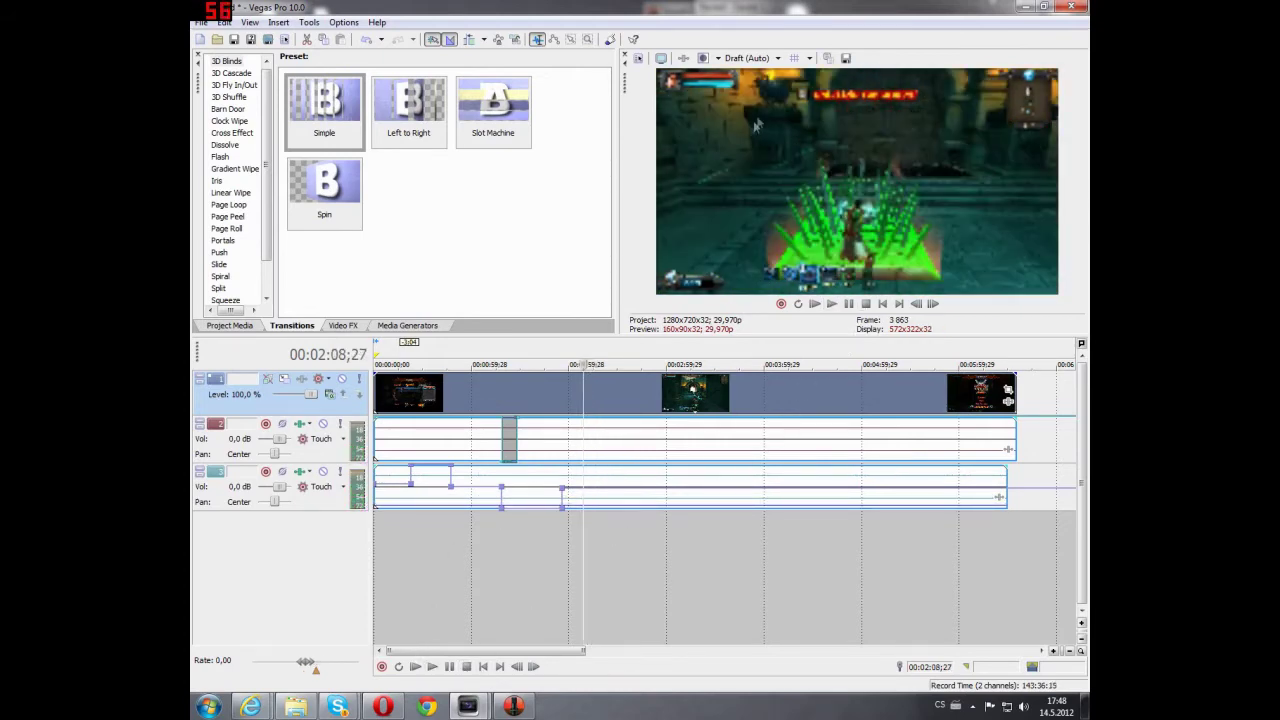
- Set the video preview quality to Preview (Half)
click(758, 58)
mouse_move(757, 90)
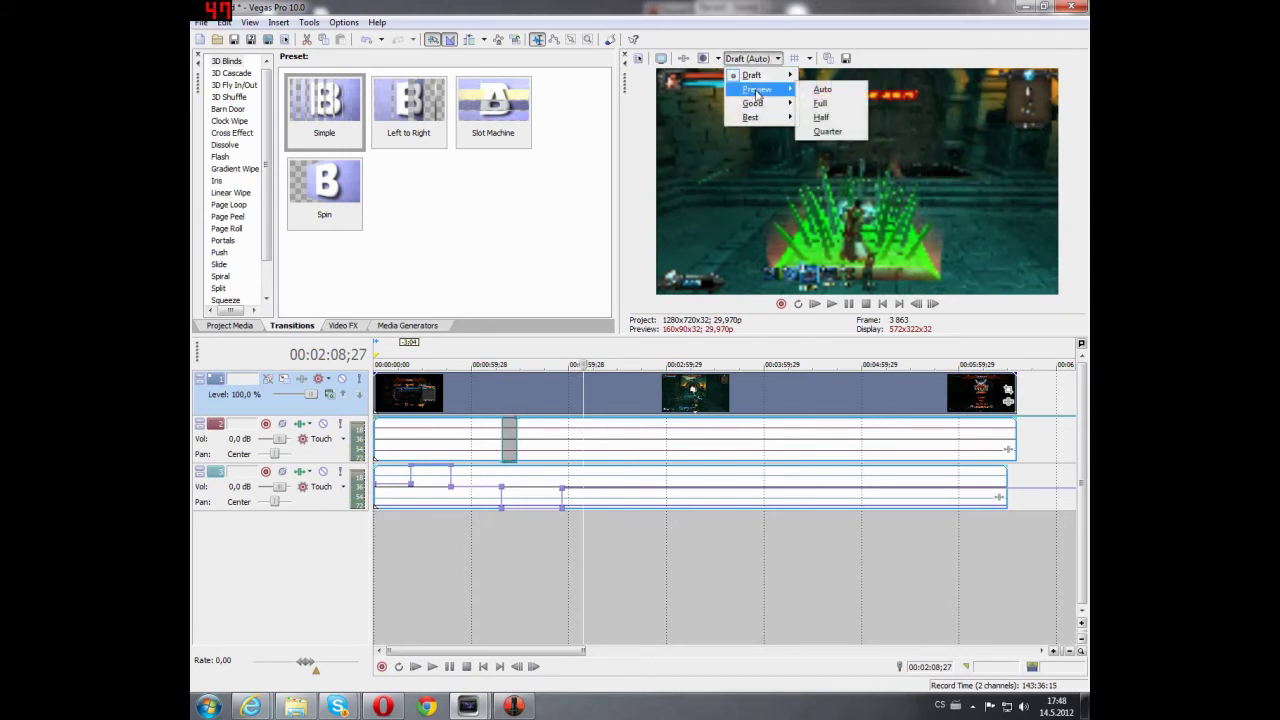
click(821, 117)
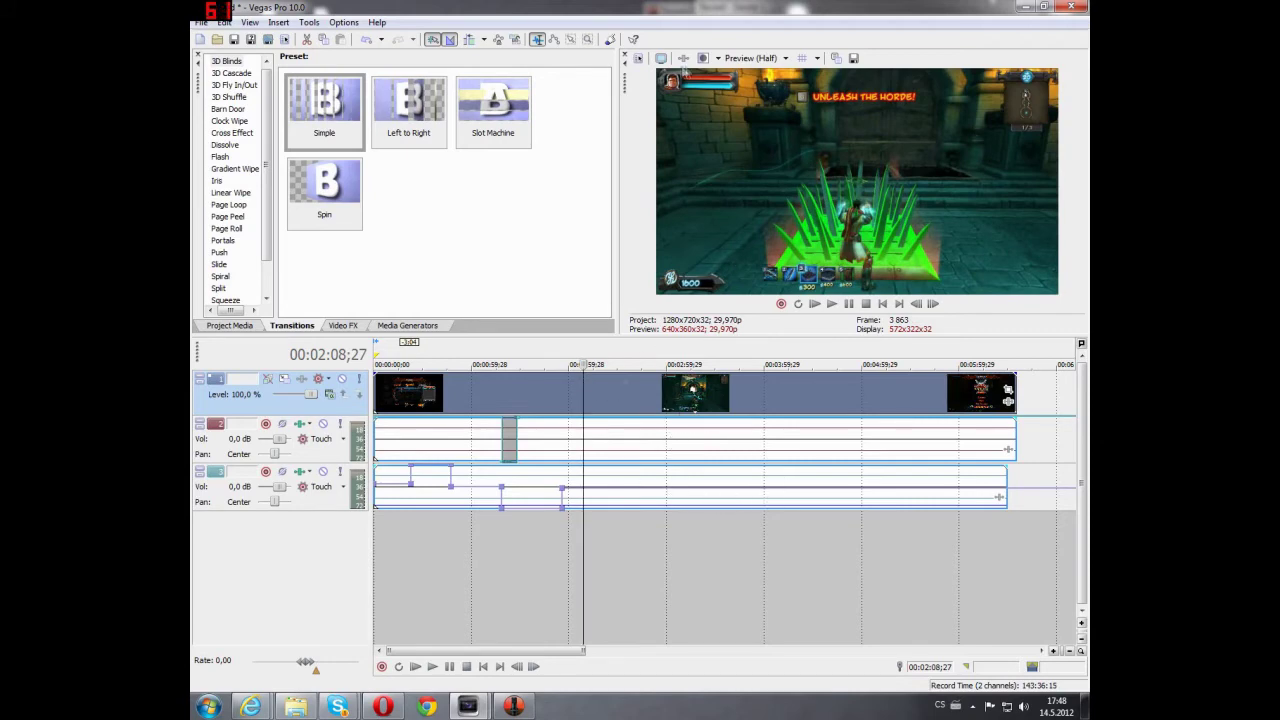
- Narrow the video preview area, view the current frame full screen, and widen the preview area back to about its former size
drag(624, 88, 678, 112)
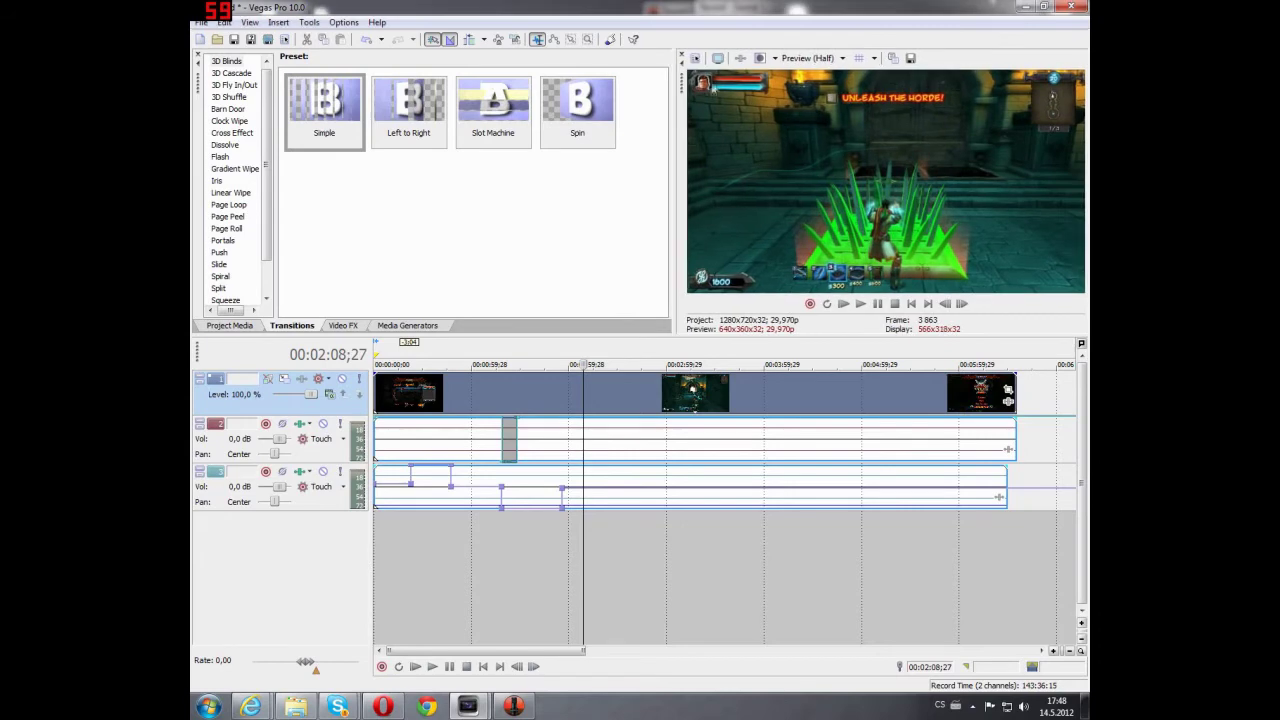
click(719, 60)
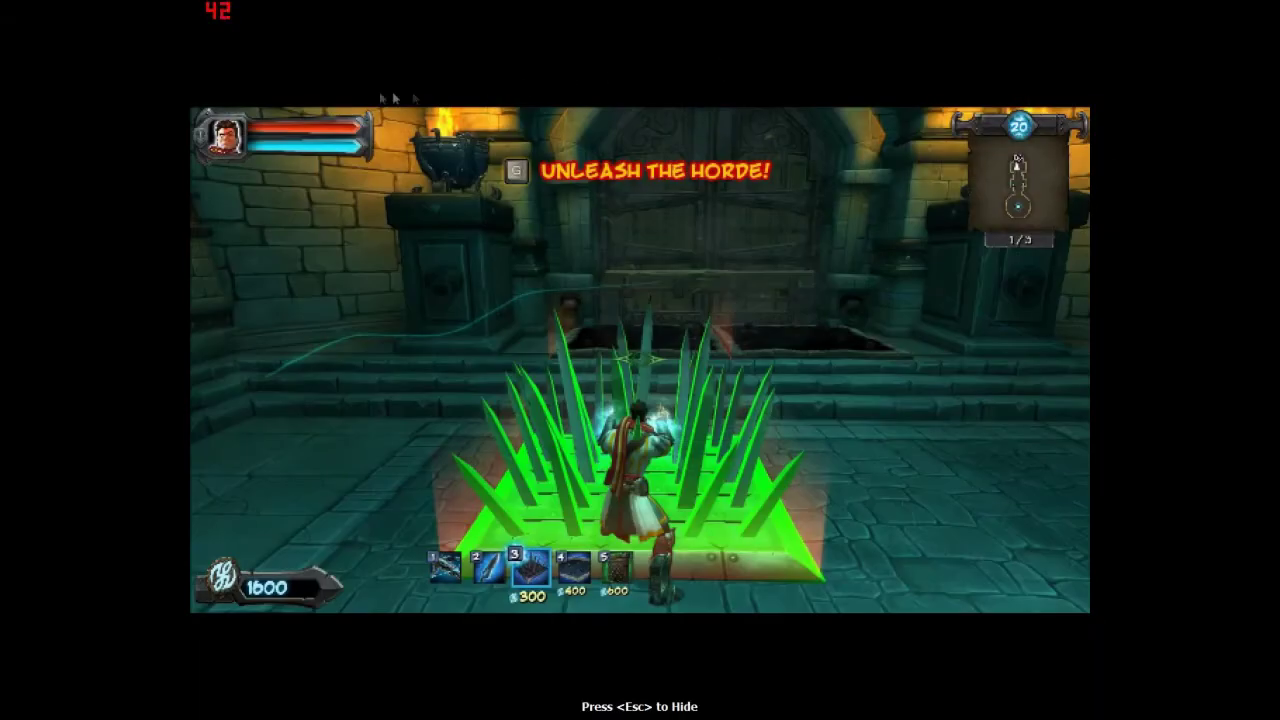
key(Escape)
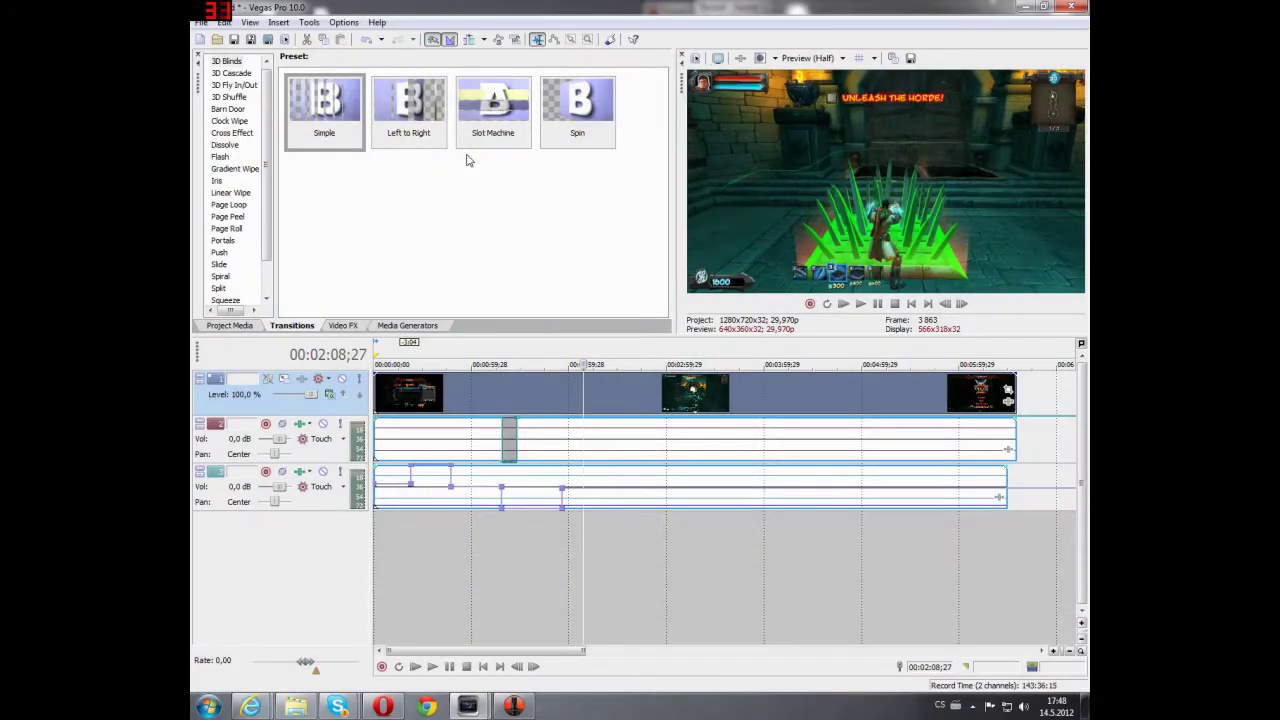
drag(684, 94, 630, 118)
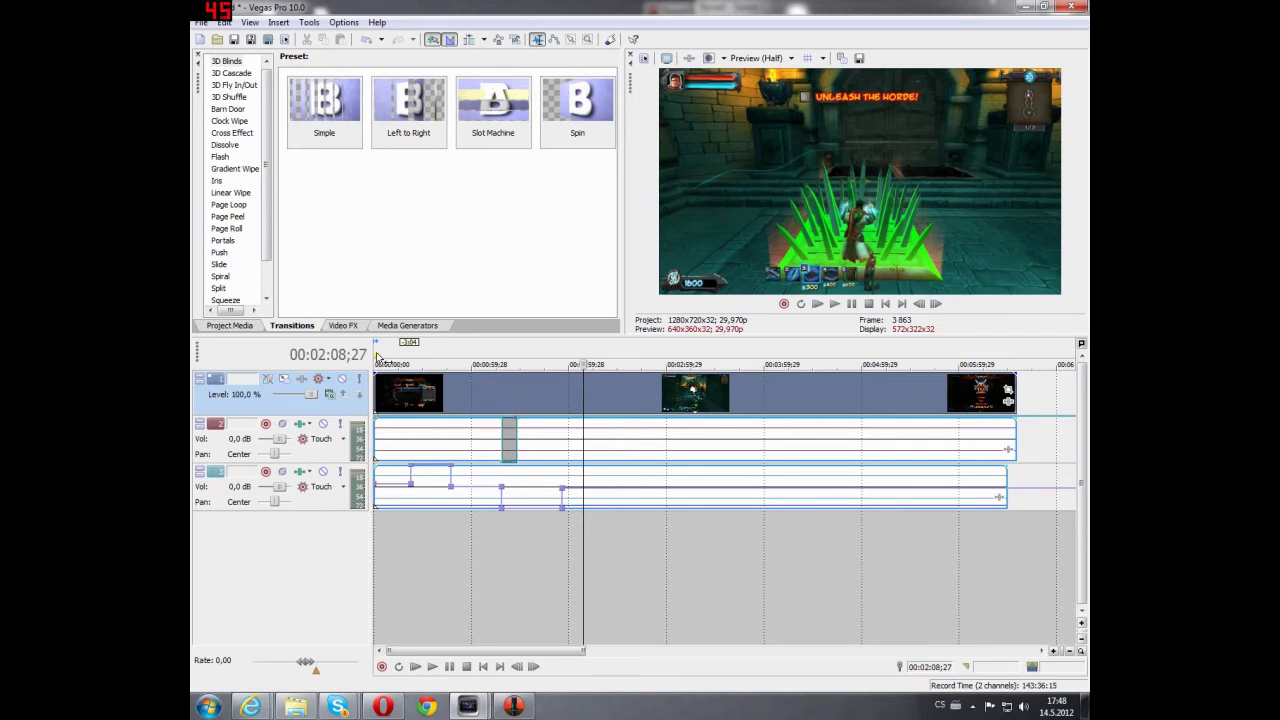
- Go to 00:02:17;03 and set the video preview quality to Preview (Full) after trying Preview (Auto)
click(596, 415)
click(768, 59)
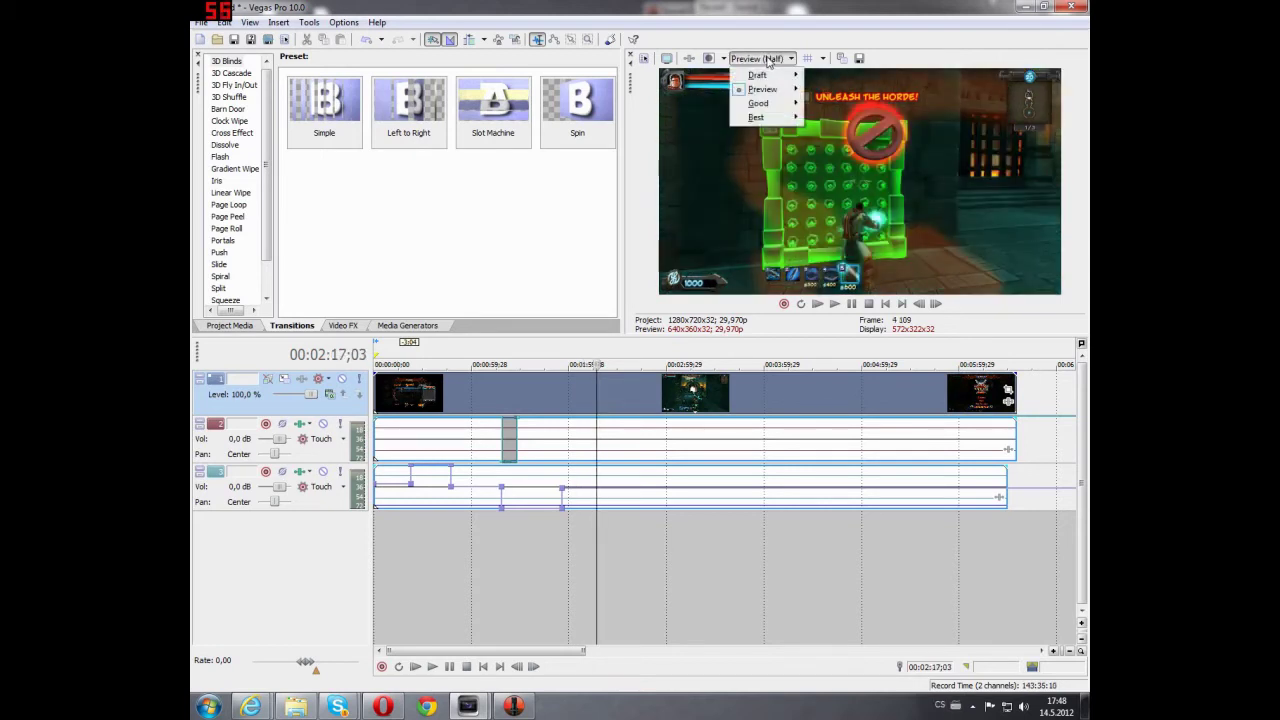
mouse_move(762, 89)
click(838, 93)
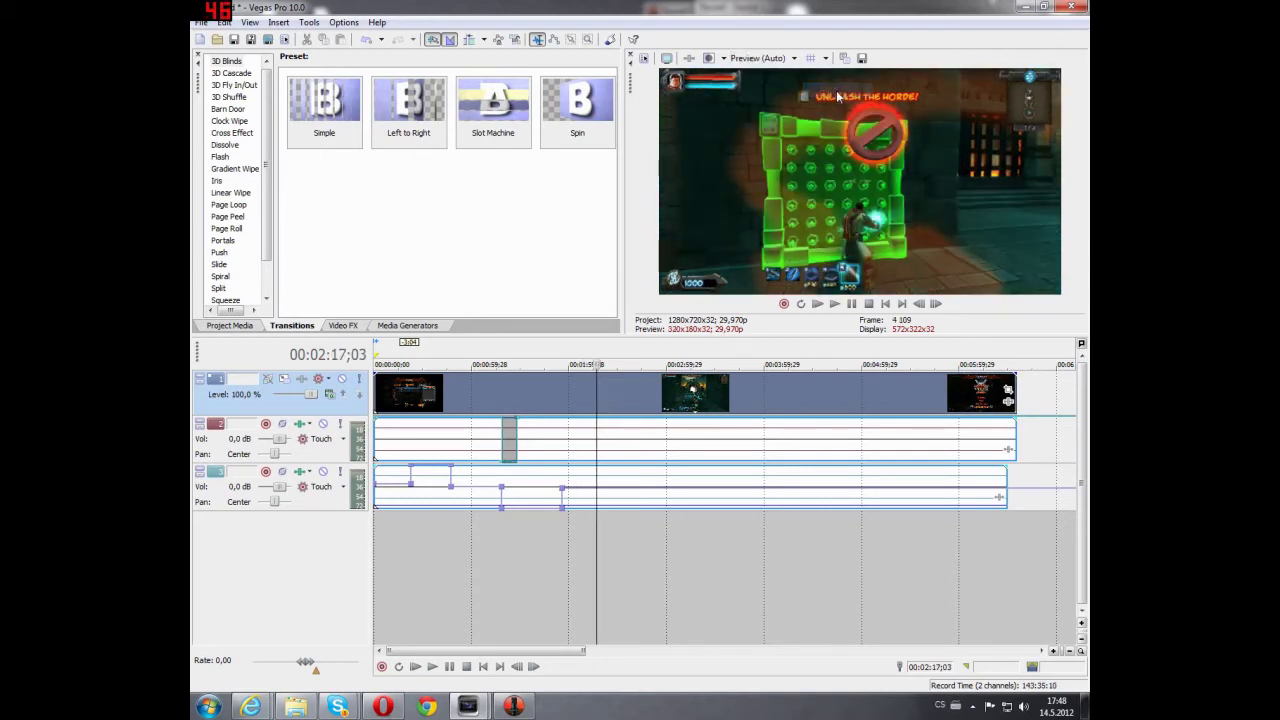
click(767, 60)
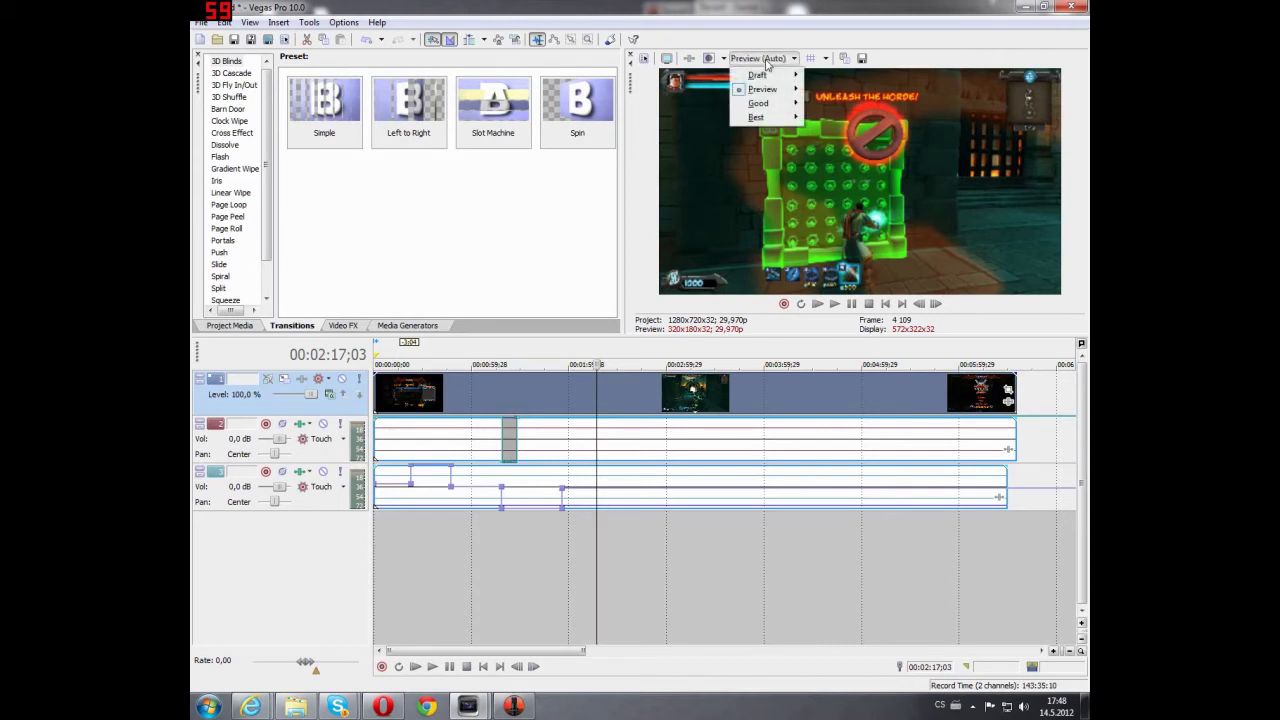
mouse_move(762, 89)
click(835, 111)
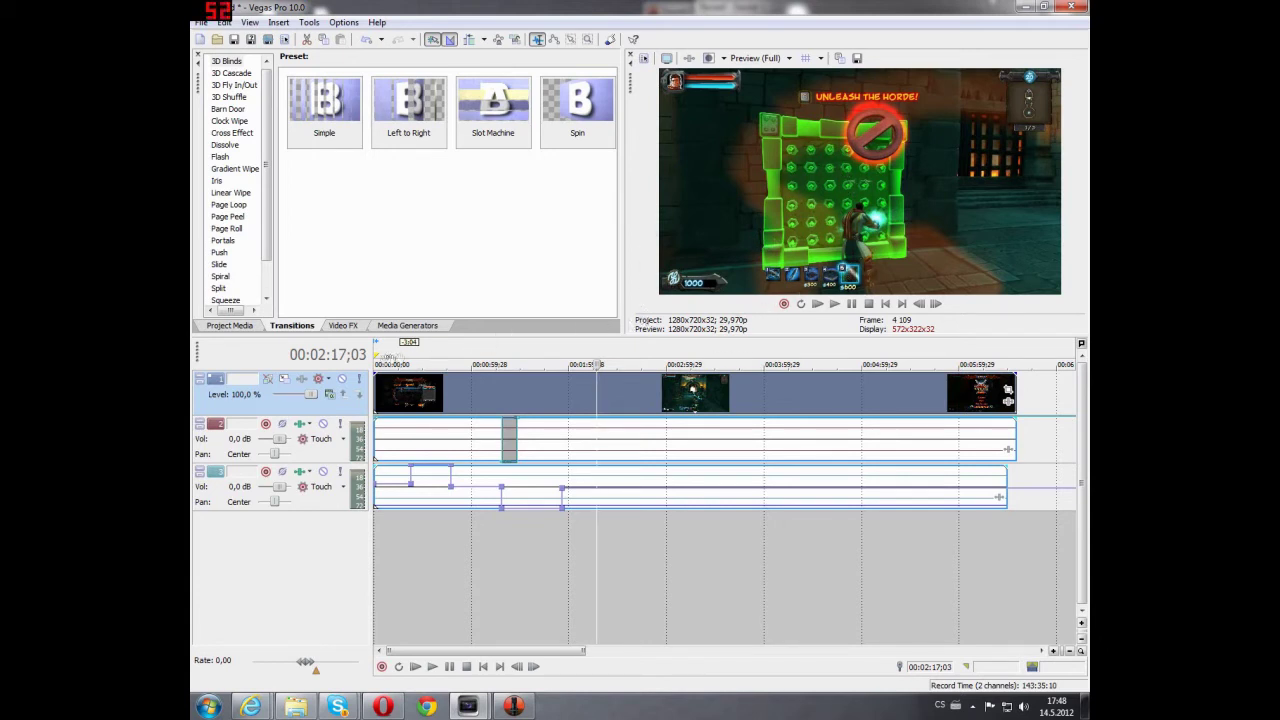
- Mark a loop region from 00:02:43;01 to 00:02:46;02, play it back and stop the playback
drag(378, 357, 658, 357)
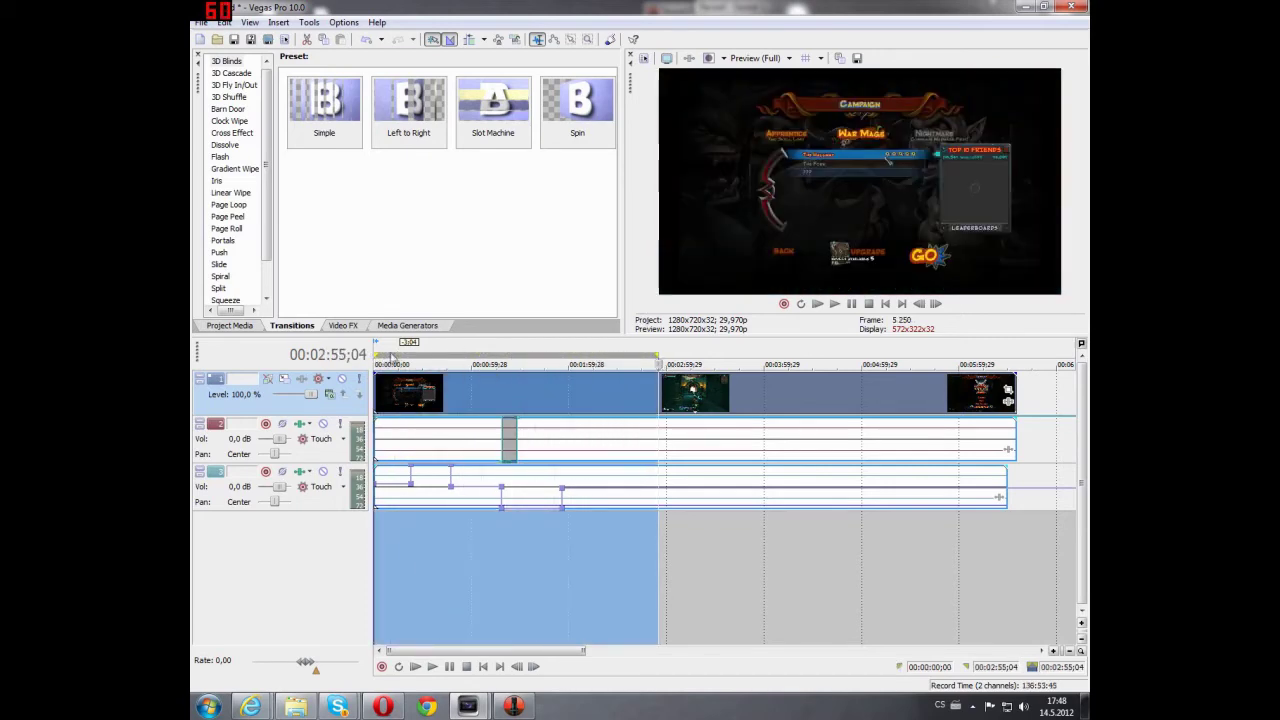
drag(375, 357, 629, 355)
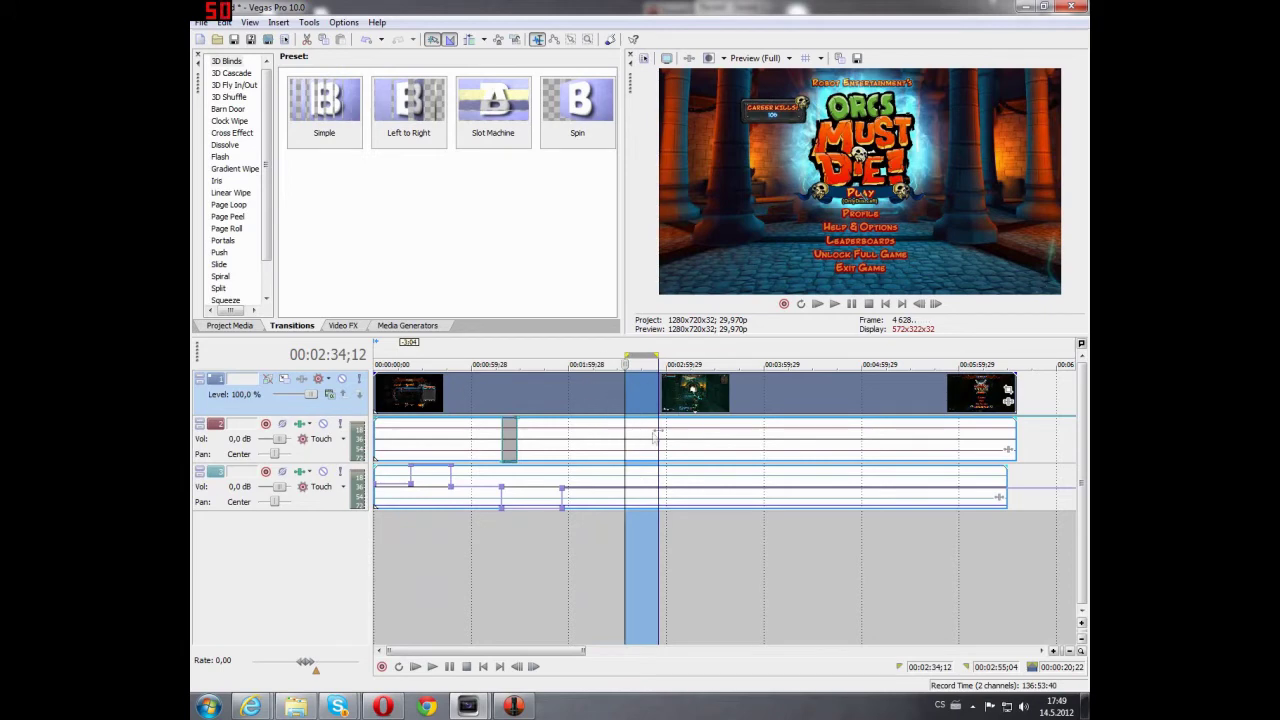
drag(636, 362, 642, 363)
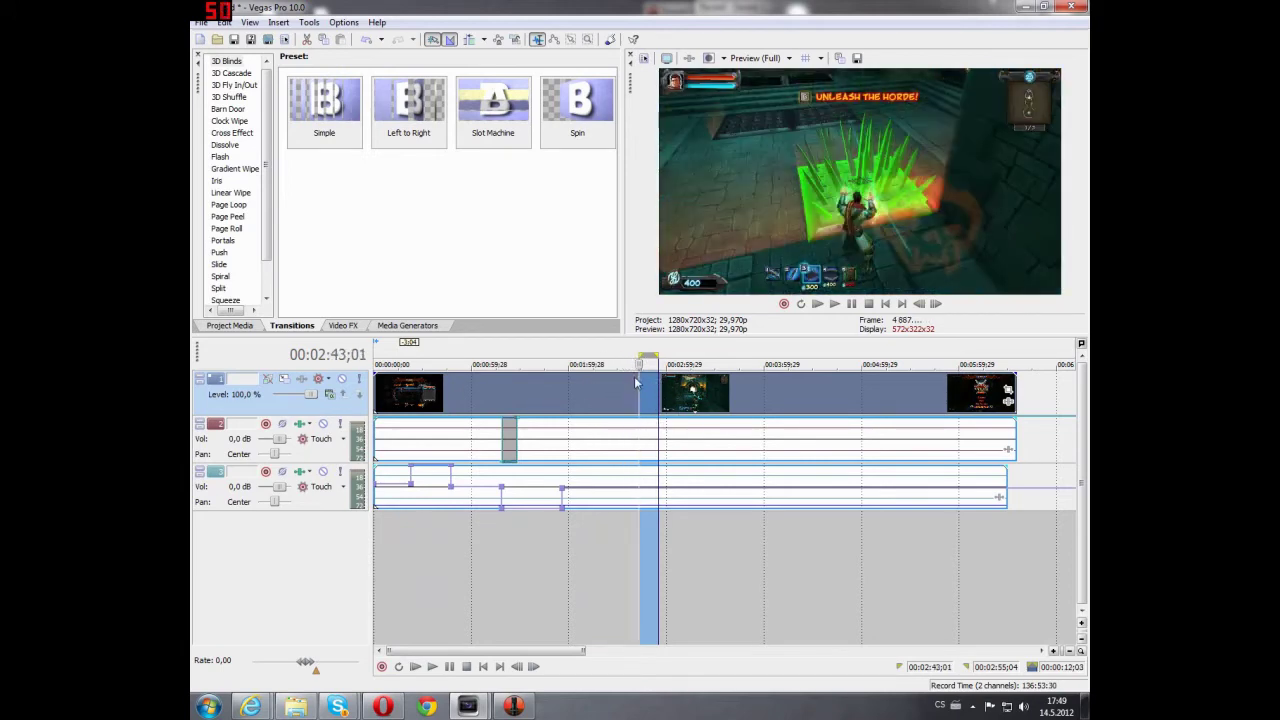
drag(651, 397, 645, 395)
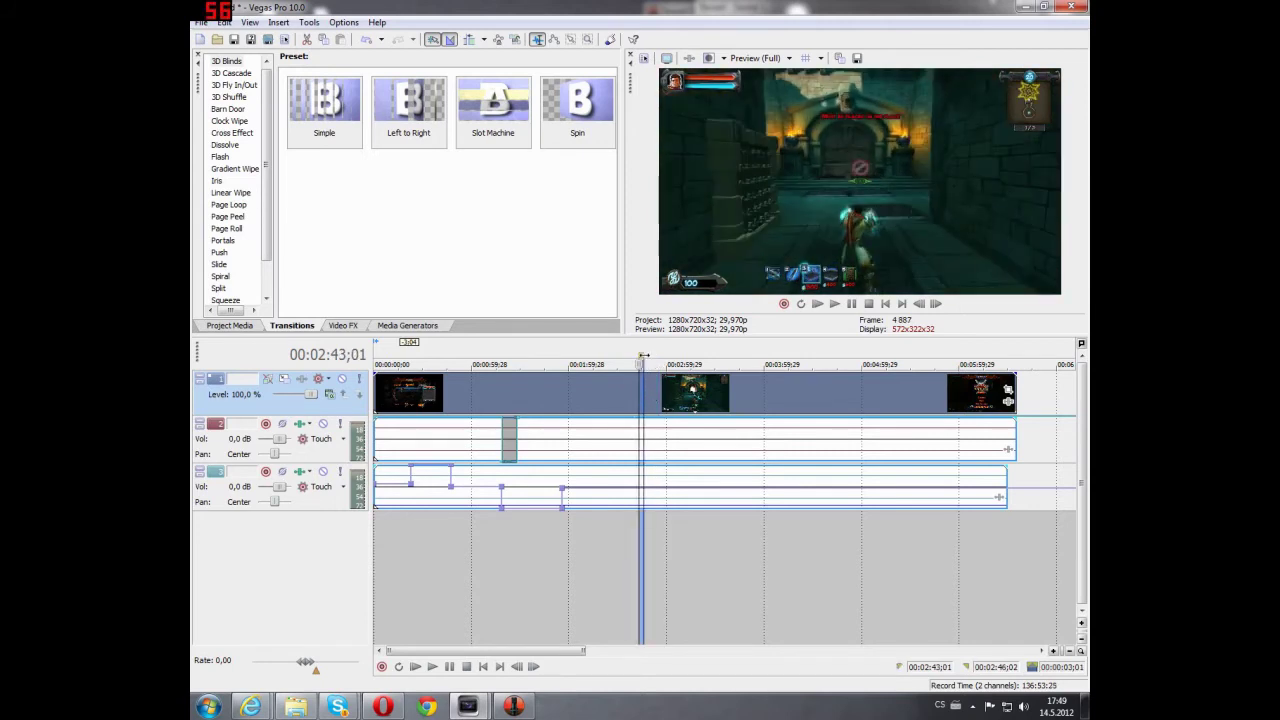
click(433, 667)
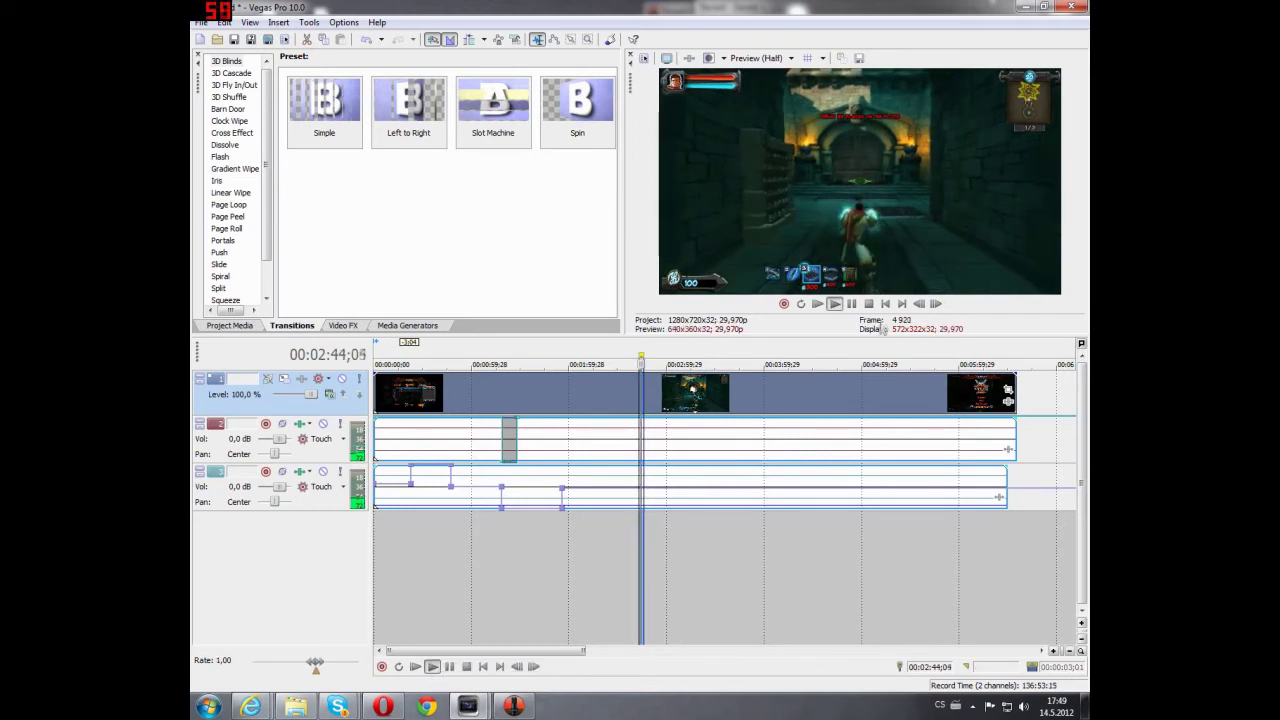
key(space)
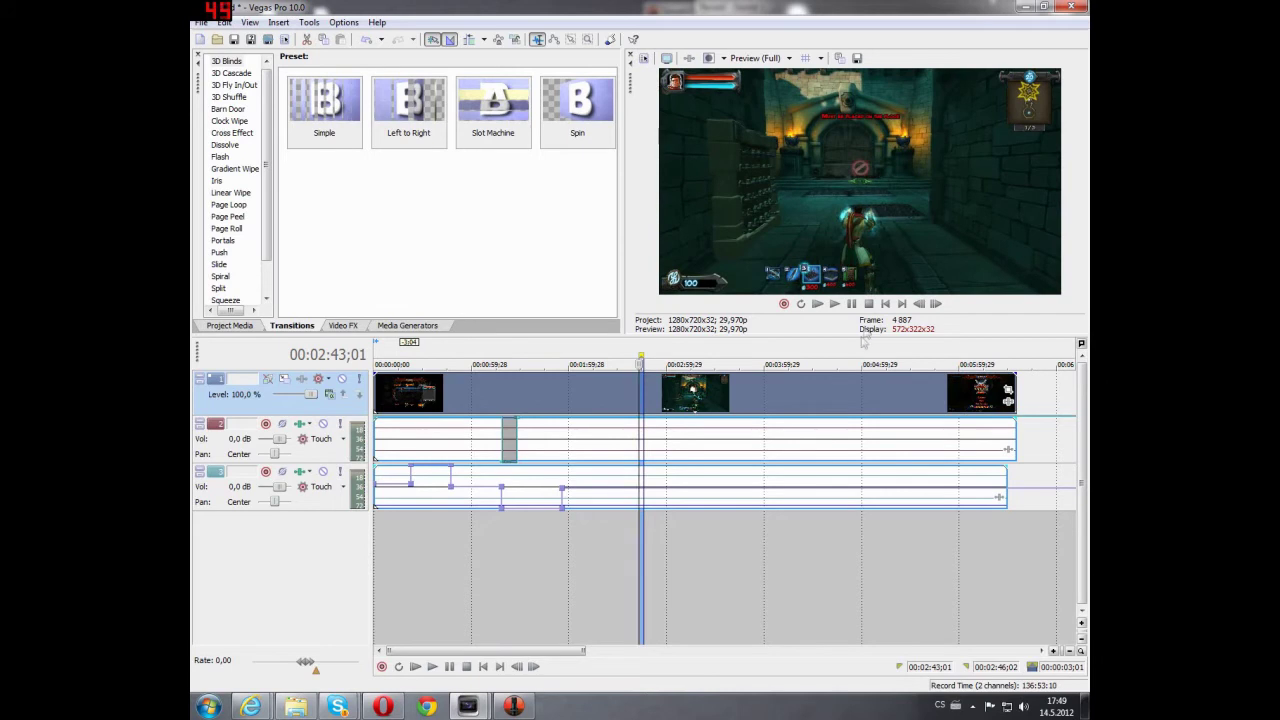
- Extend the loop region to span the whole project from 00:00:00;00 to just past the end of the video, at 00:06:37;09
drag(646, 360, 1022, 357)
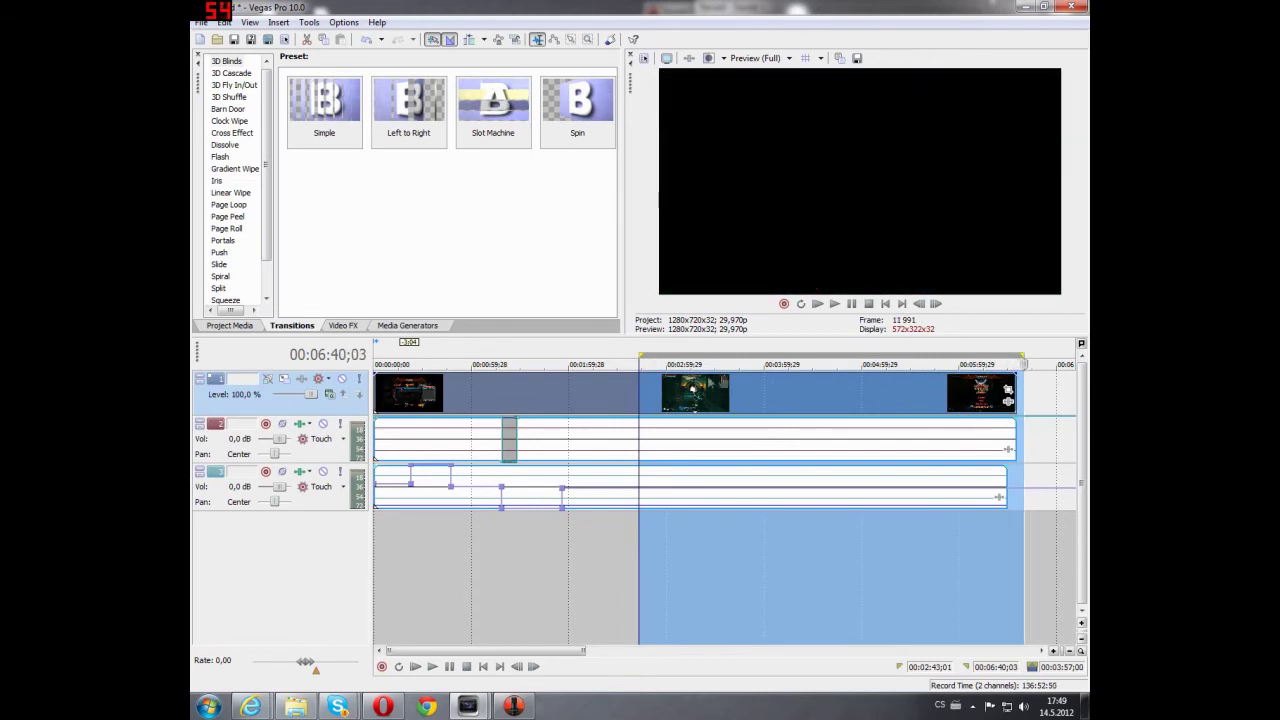
drag(640, 357, 374, 356)
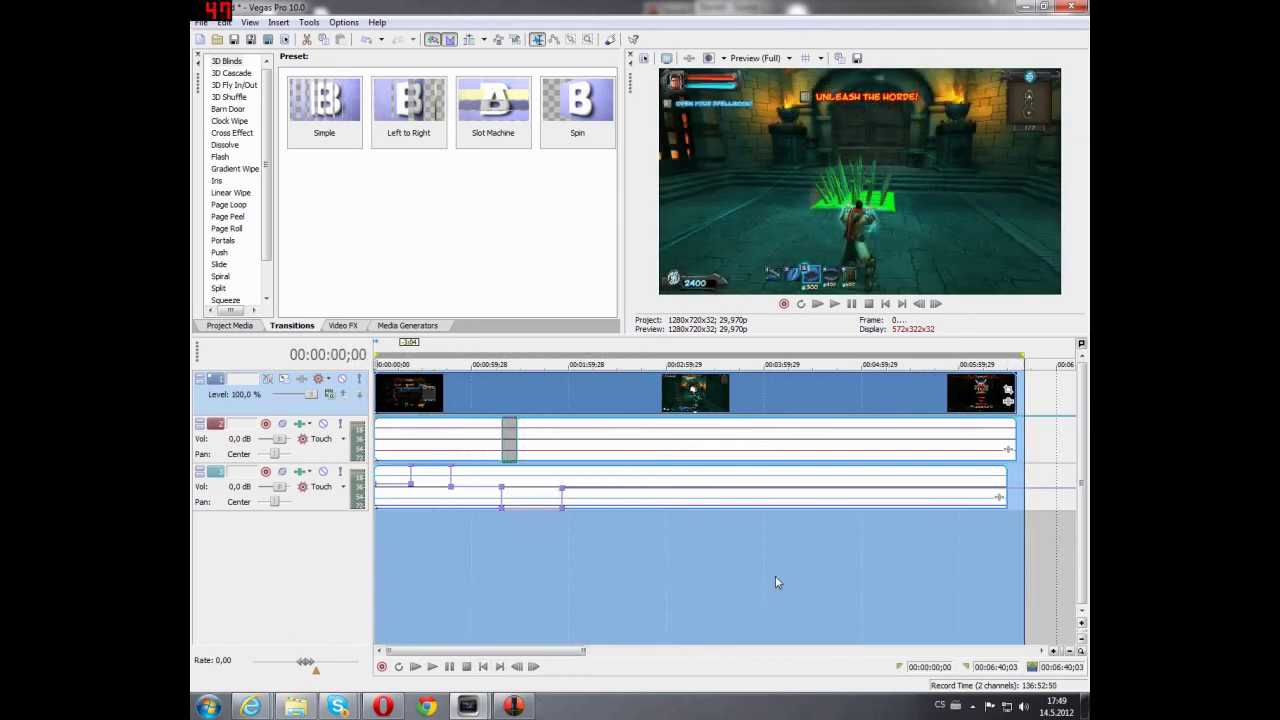
click(1018, 370)
scroll(1012, 399, up, 2)
scroll(1012, 399, up, 3)
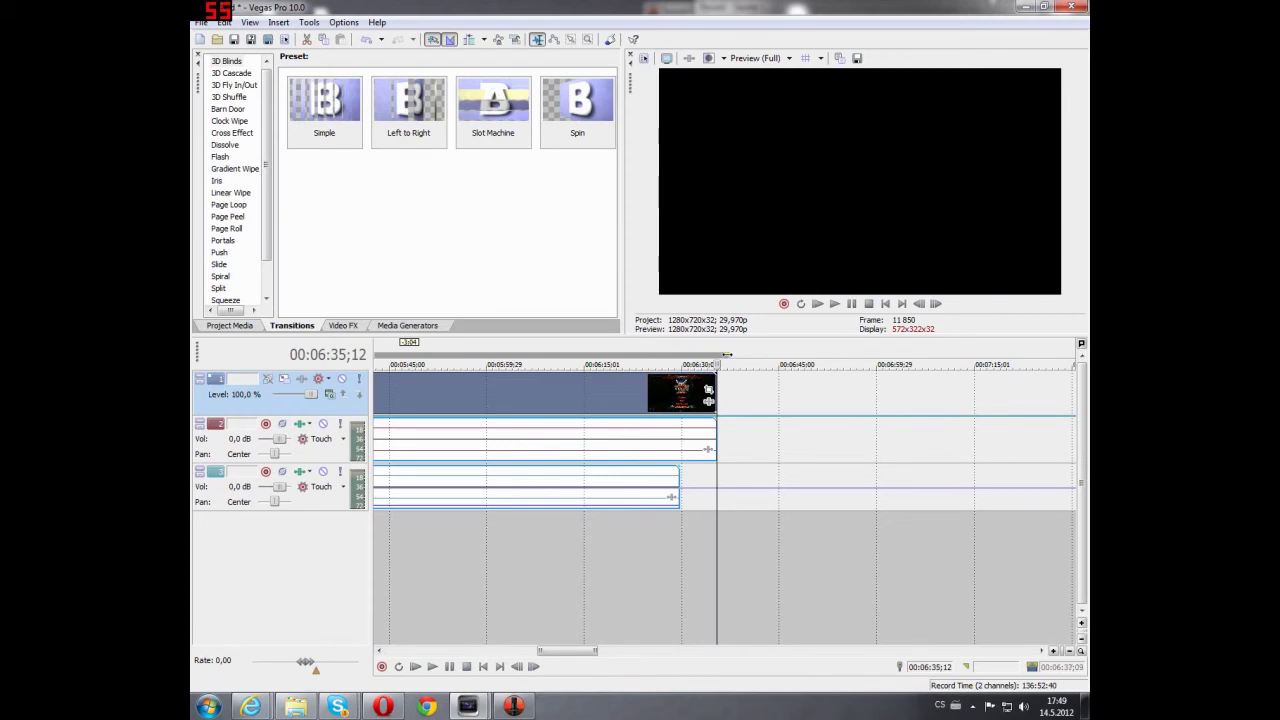
- Move the grouped clips about 2 seconds later on the timeline and extend the loop region past their new end
drag(572, 651, 392, 650)
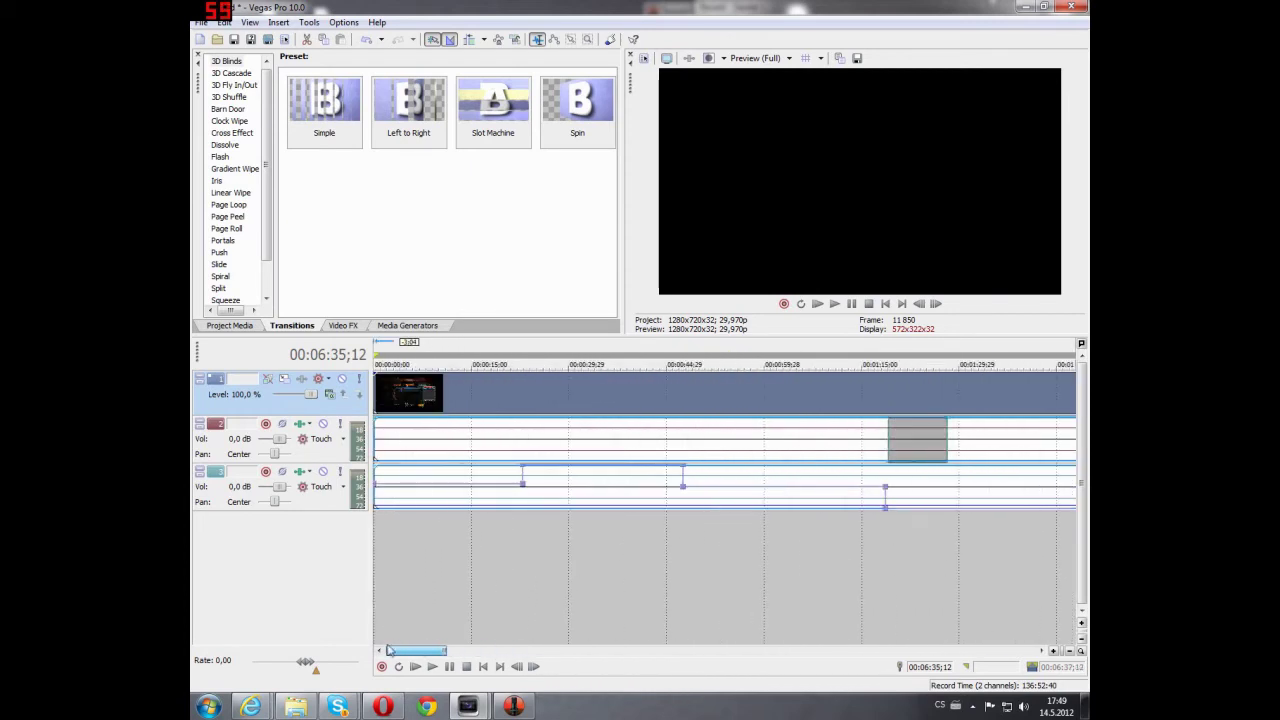
drag(410, 398, 422, 398)
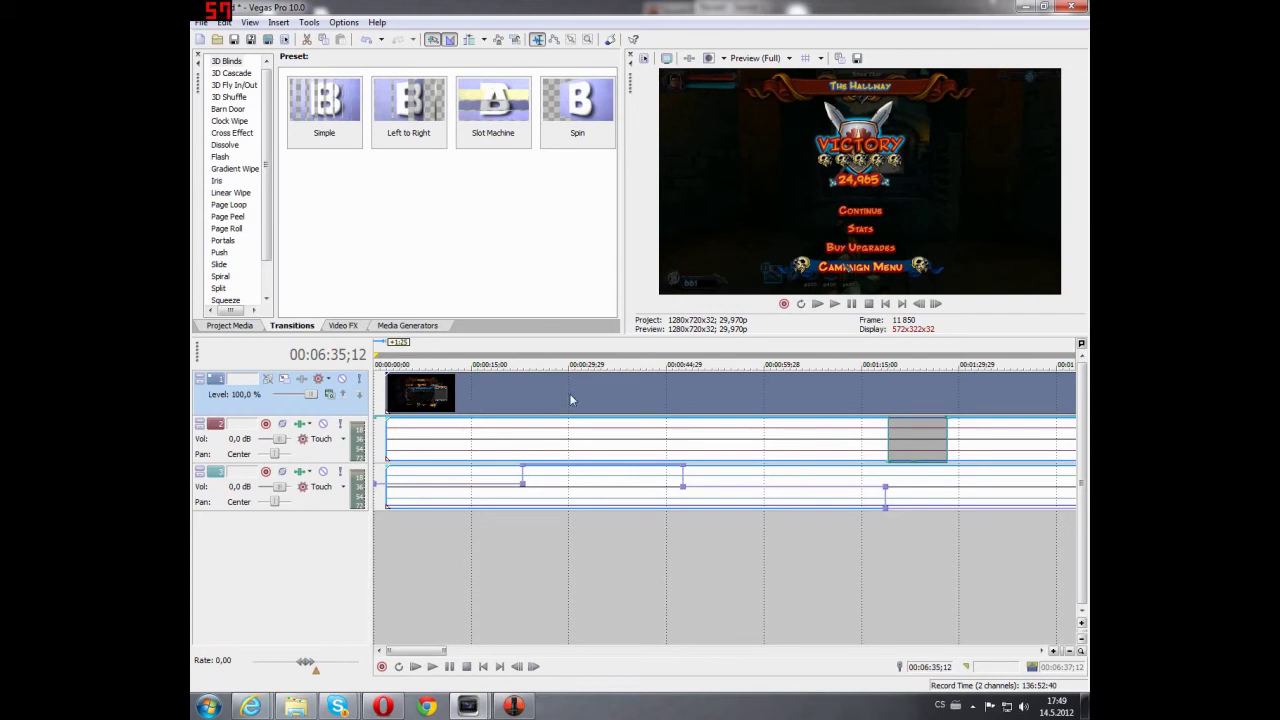
scroll(570, 400, down, 3)
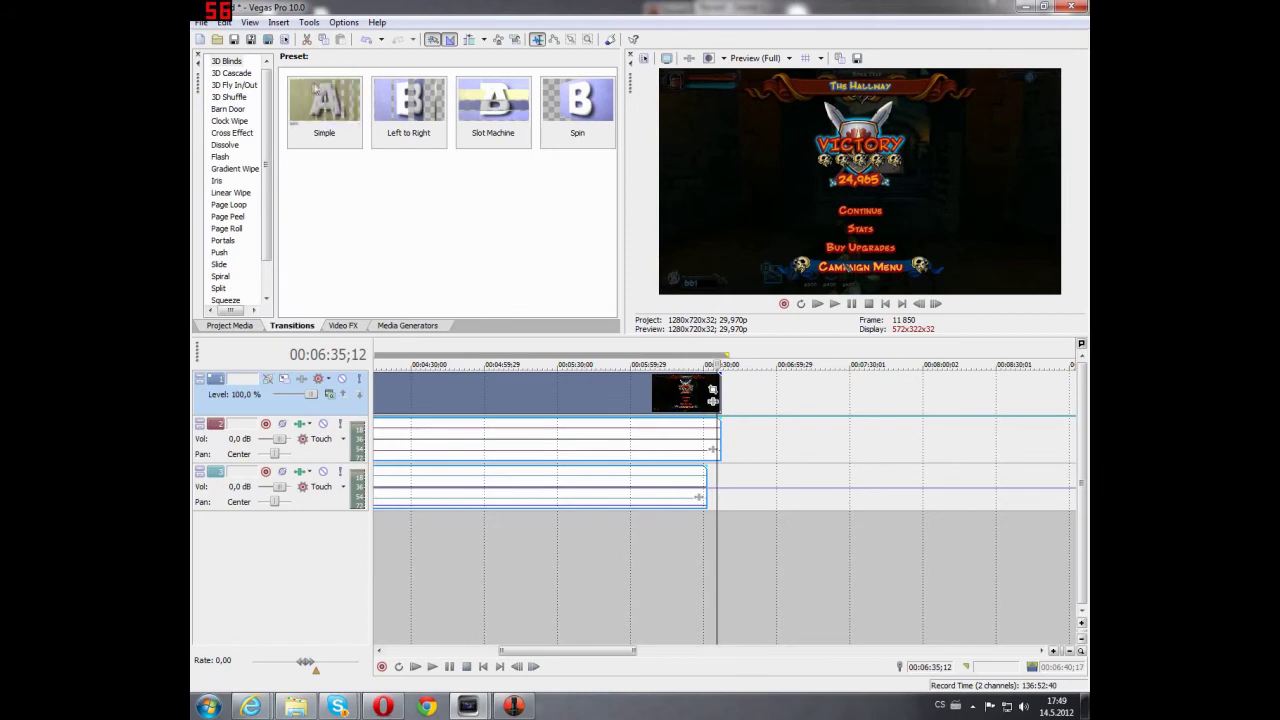
- Open the Render As settings, review the Render loop region only option, and close them without rendering
click(201, 22)
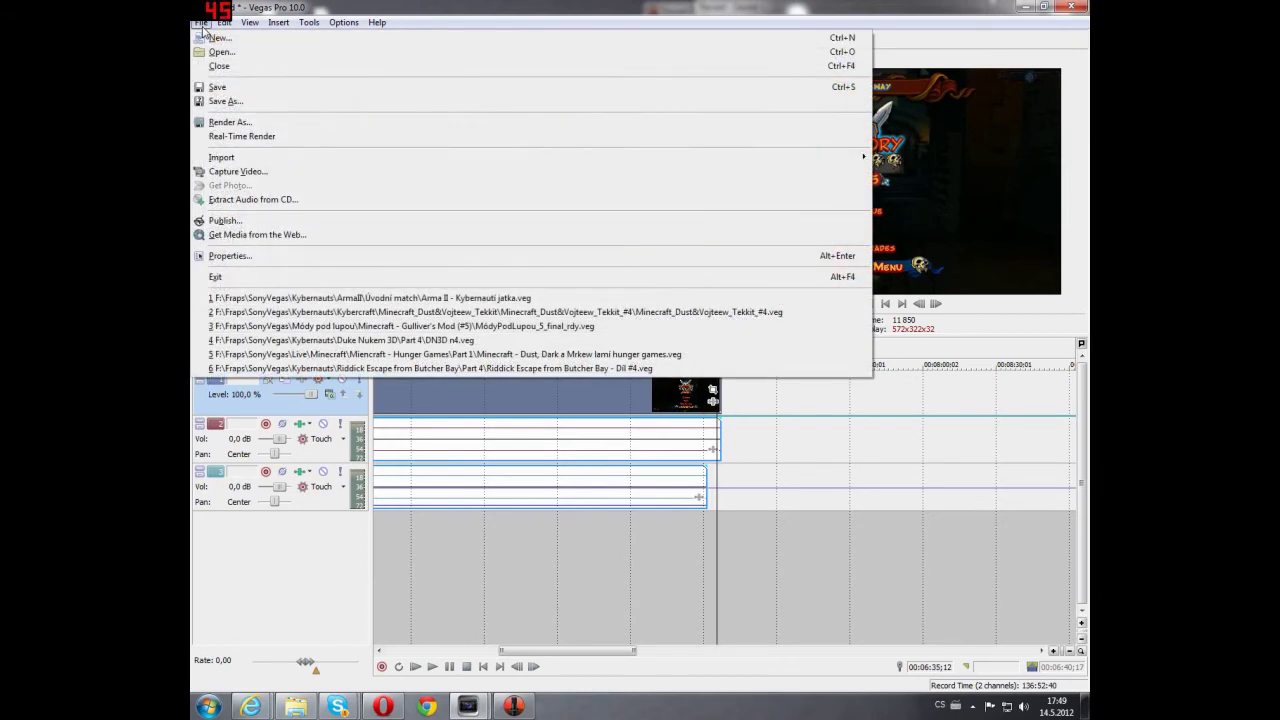
click(232, 124)
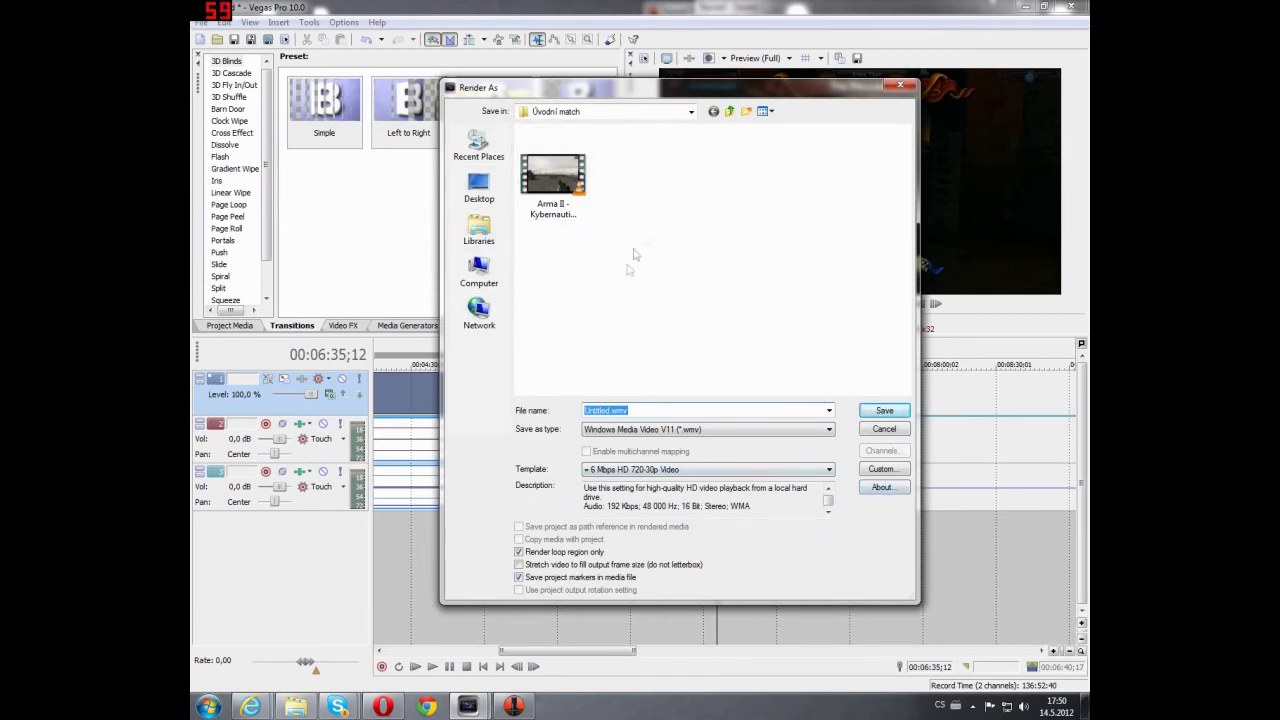
click(520, 554)
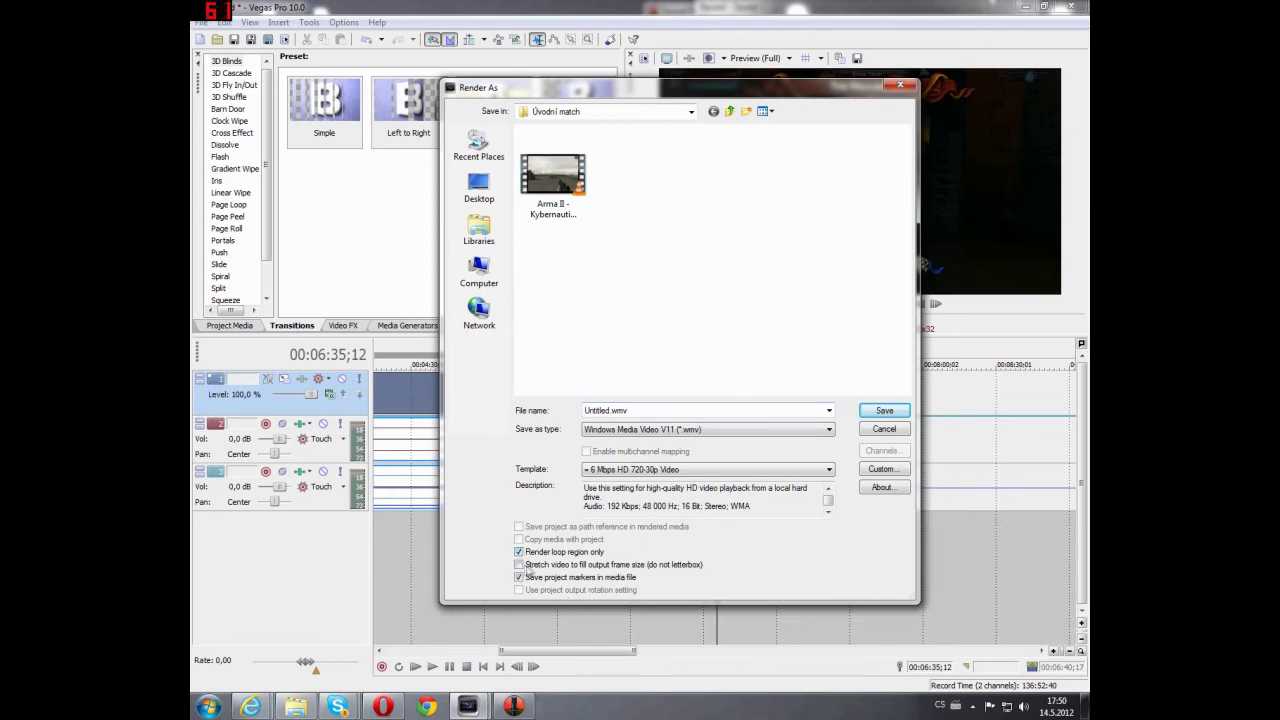
click(900, 86)
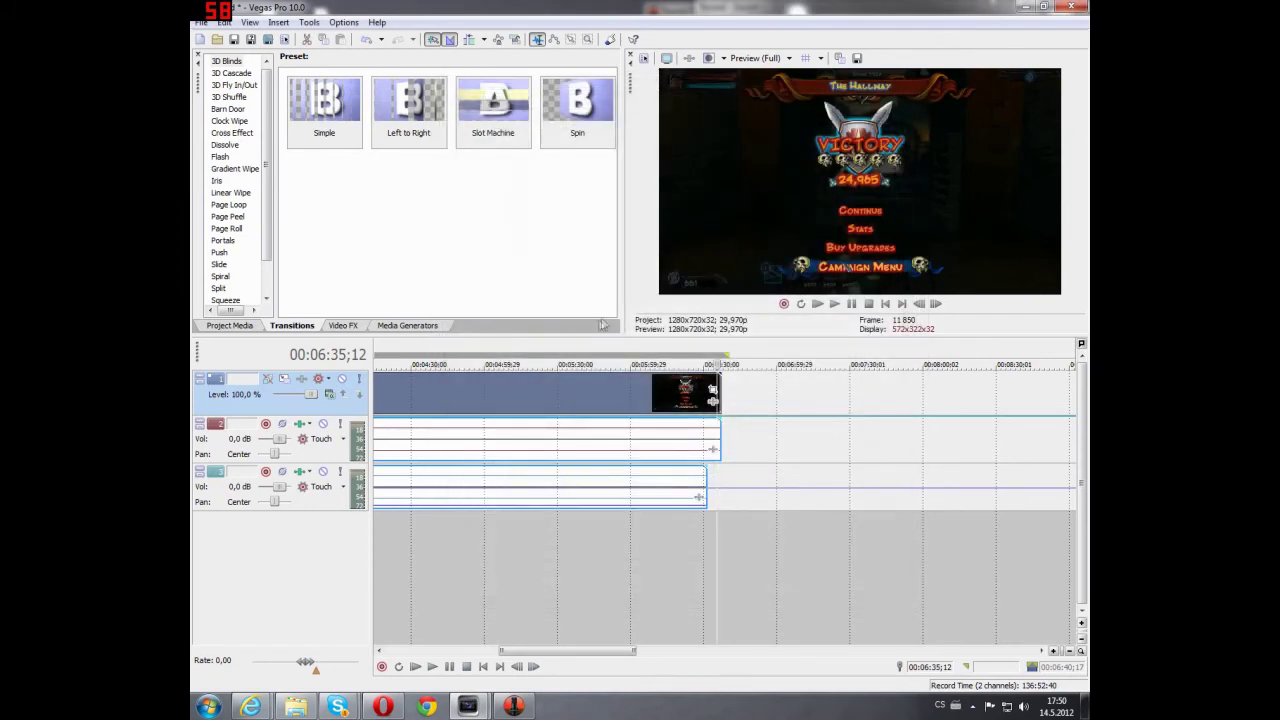
- Place the playhead at 00:05:36;04 and shorten the loop region to a 00:00:29;02 section of the clips
click(519, 385)
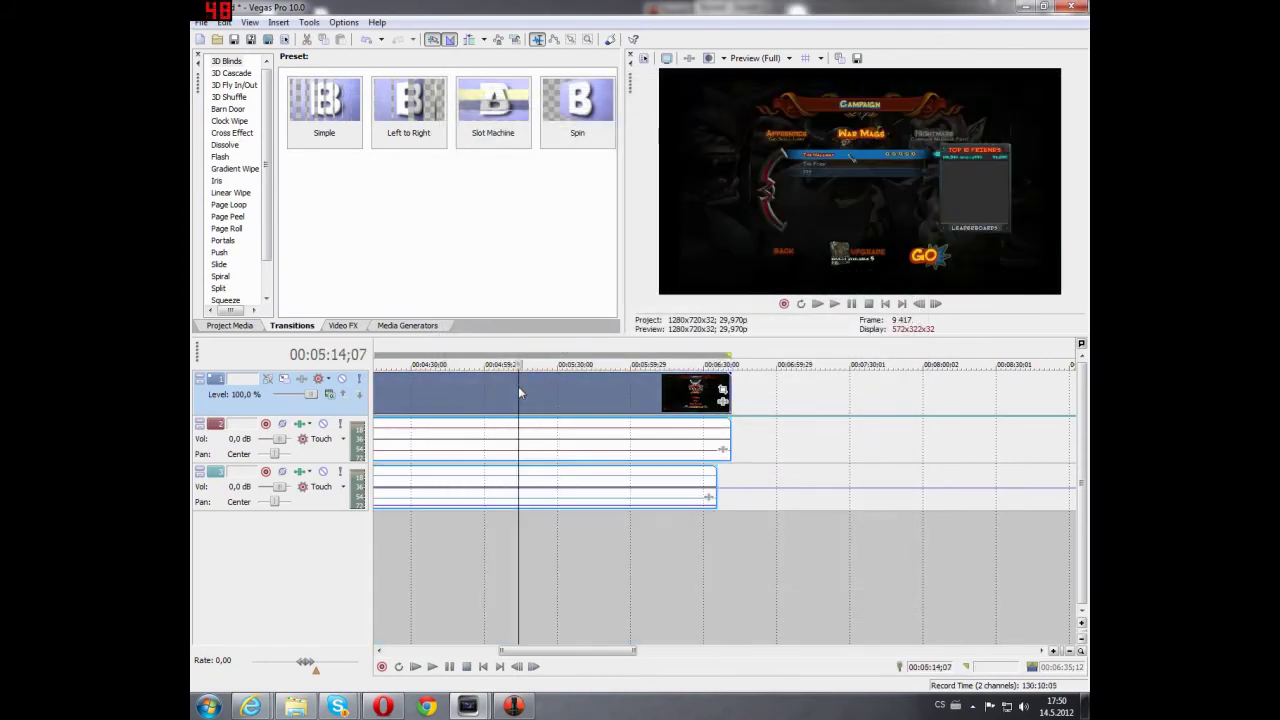
click(573, 392)
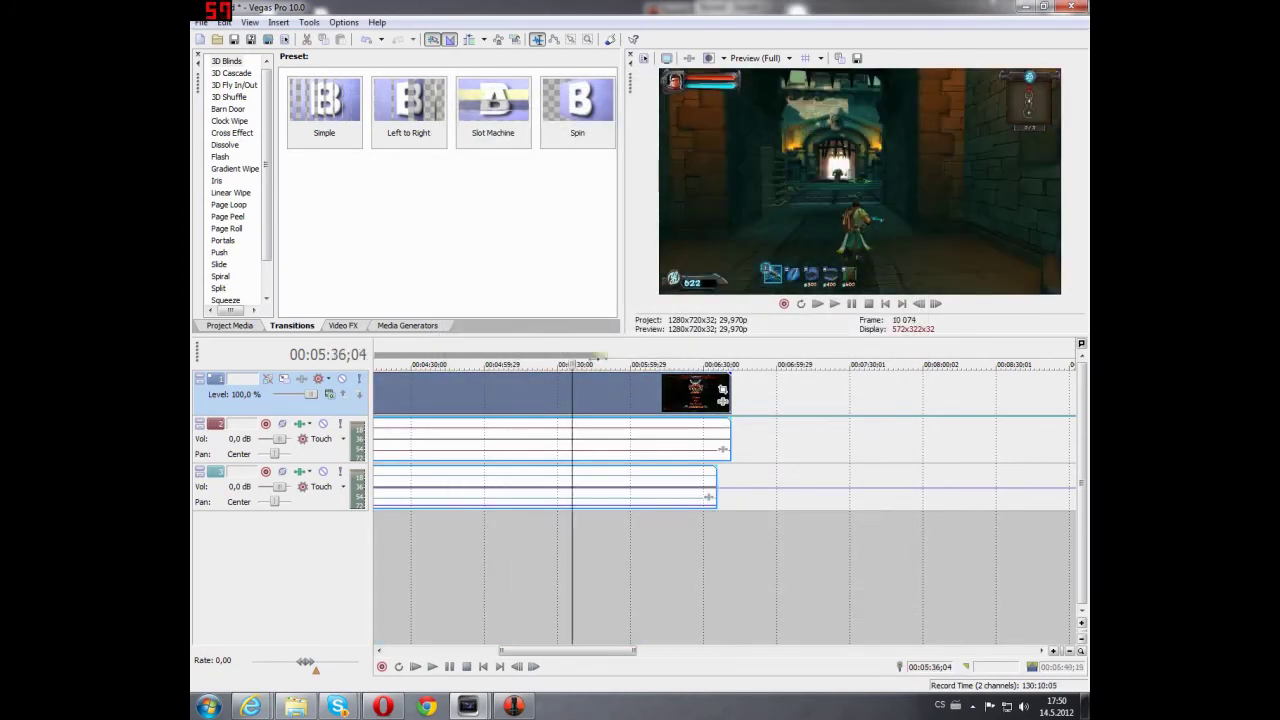
scroll(528, 418, down, 5)
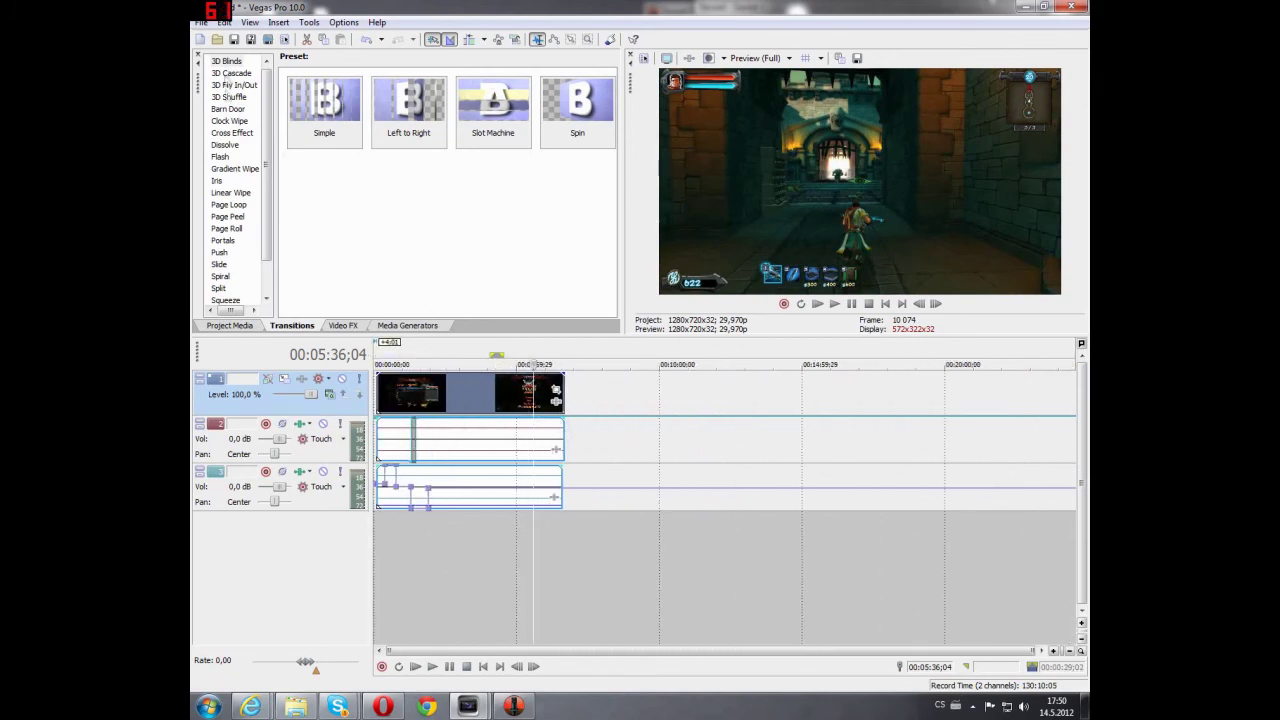
- Reopen the Render As settings to check the loop region option for the short section, and close without rendering
click(201, 22)
click(229, 122)
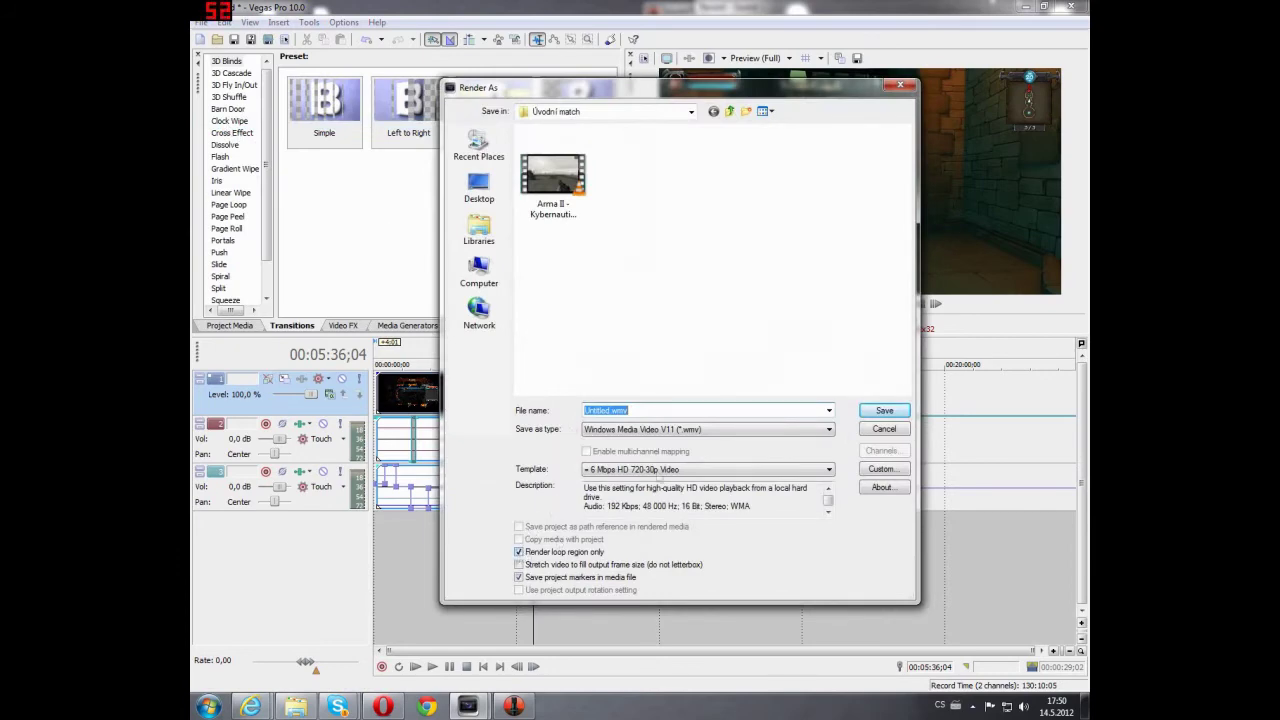
click(900, 86)
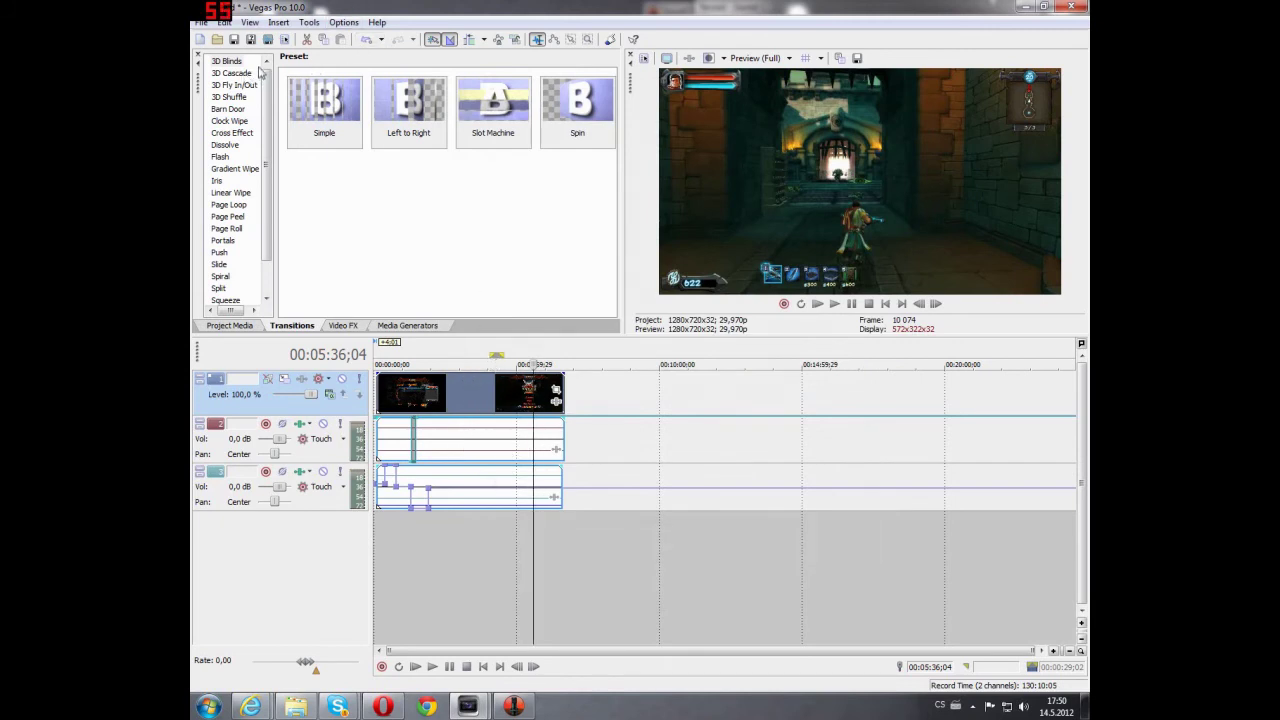
- Create a new project with the HDV 720-30p (1280x720; 29,970 fps) template and make these settings the default for all new projects
click(200, 23)
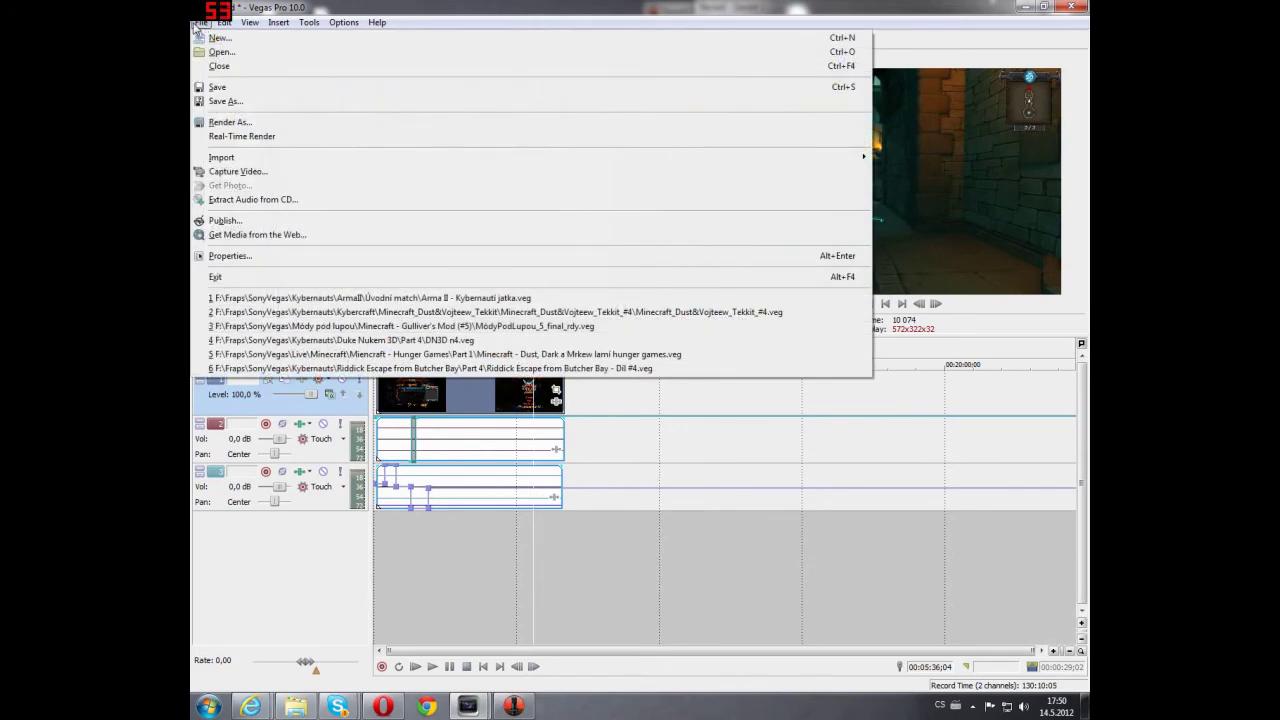
click(212, 38)
click(648, 286)
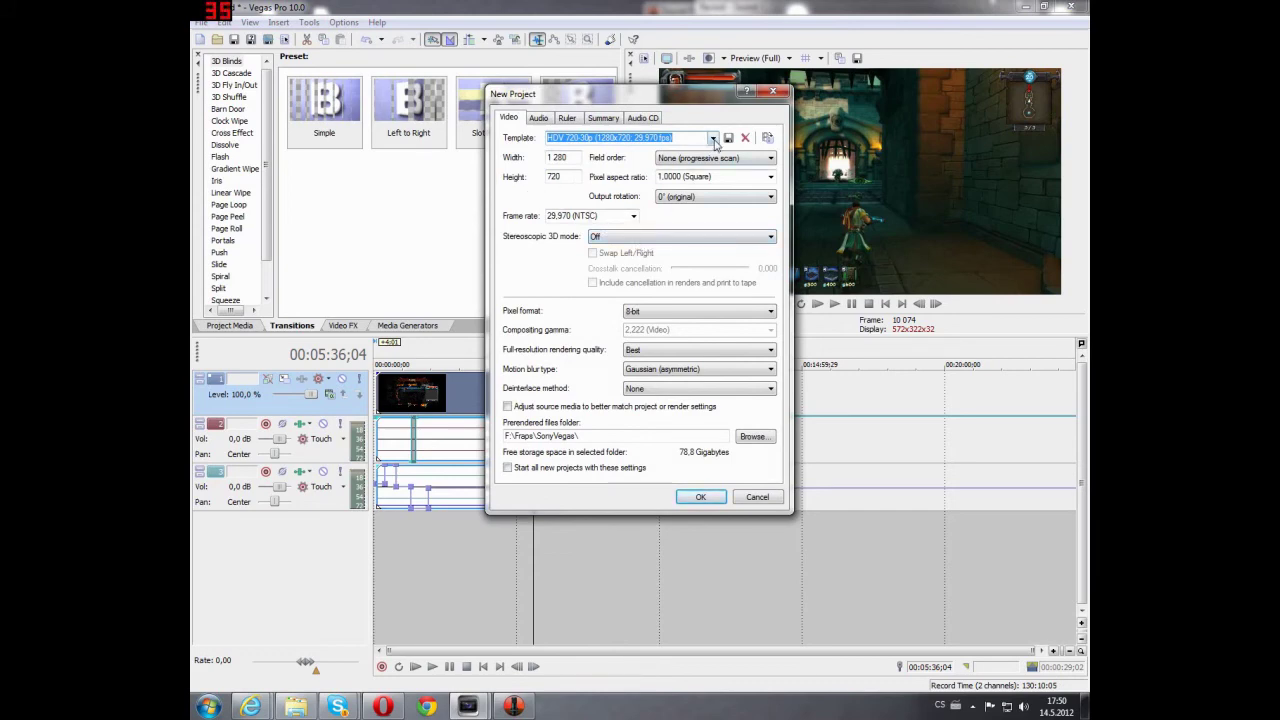
drag(655, 100, 623, 114)
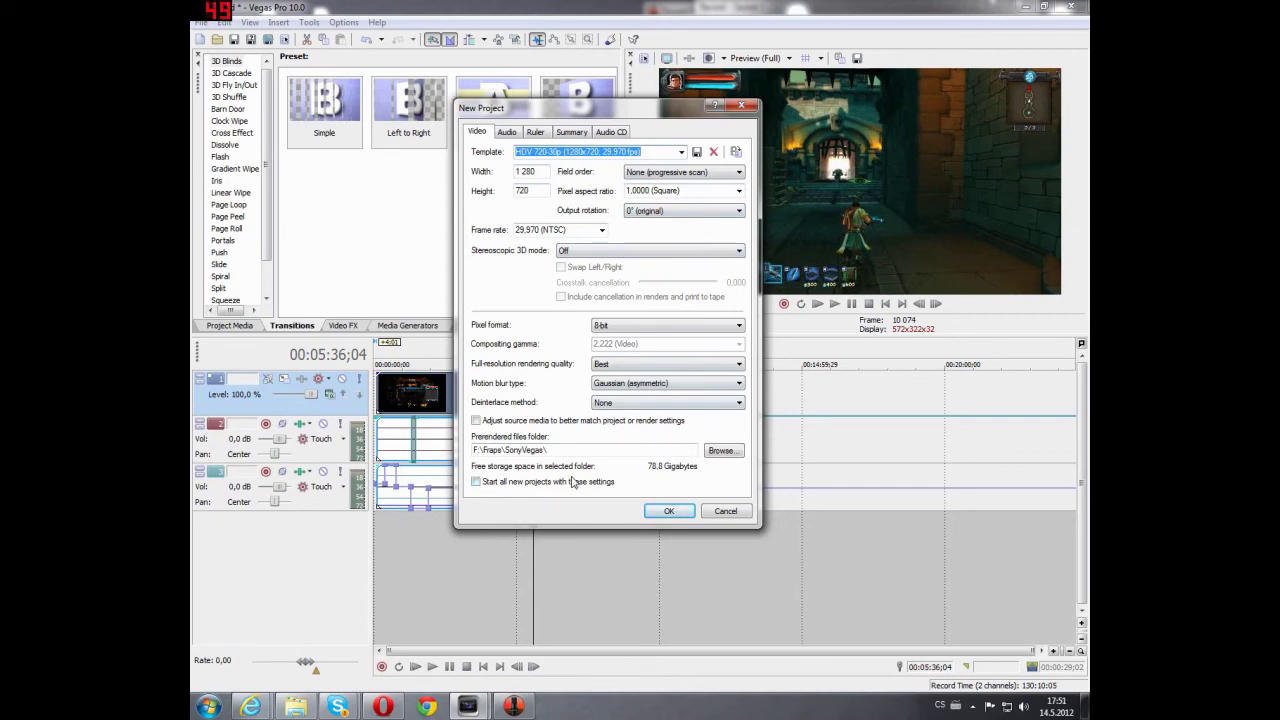
click(682, 152)
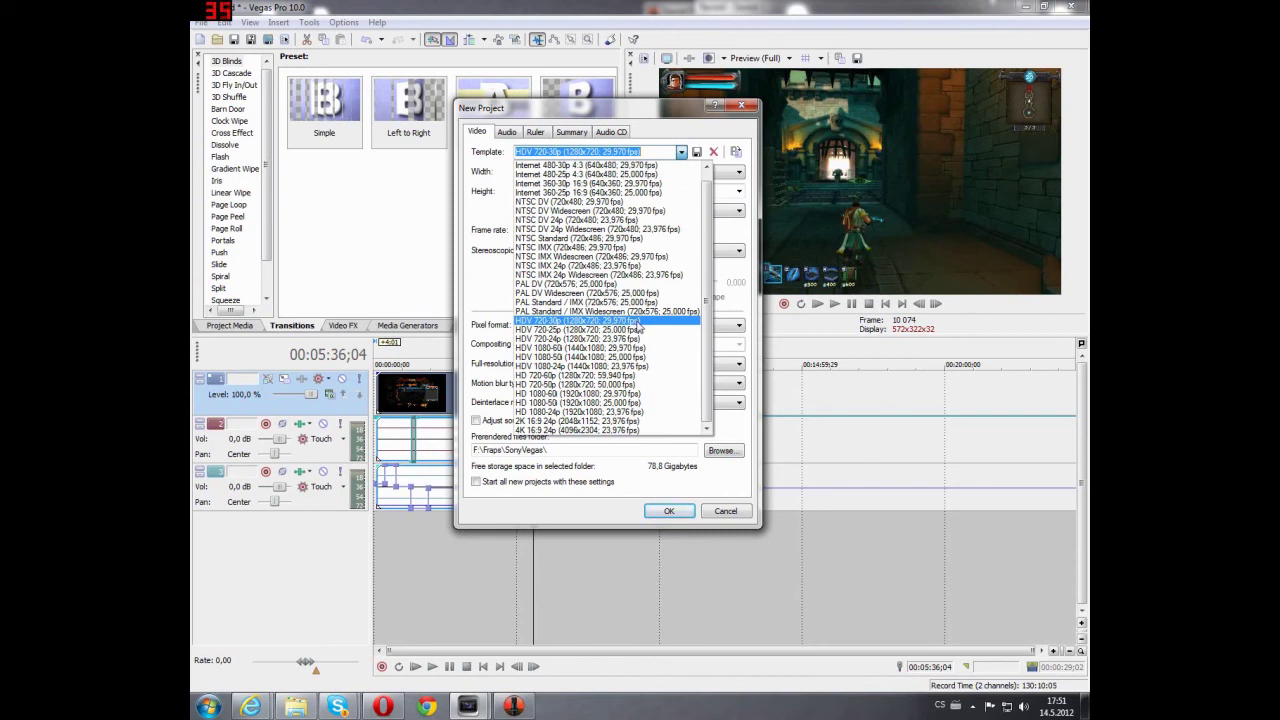
click(637, 321)
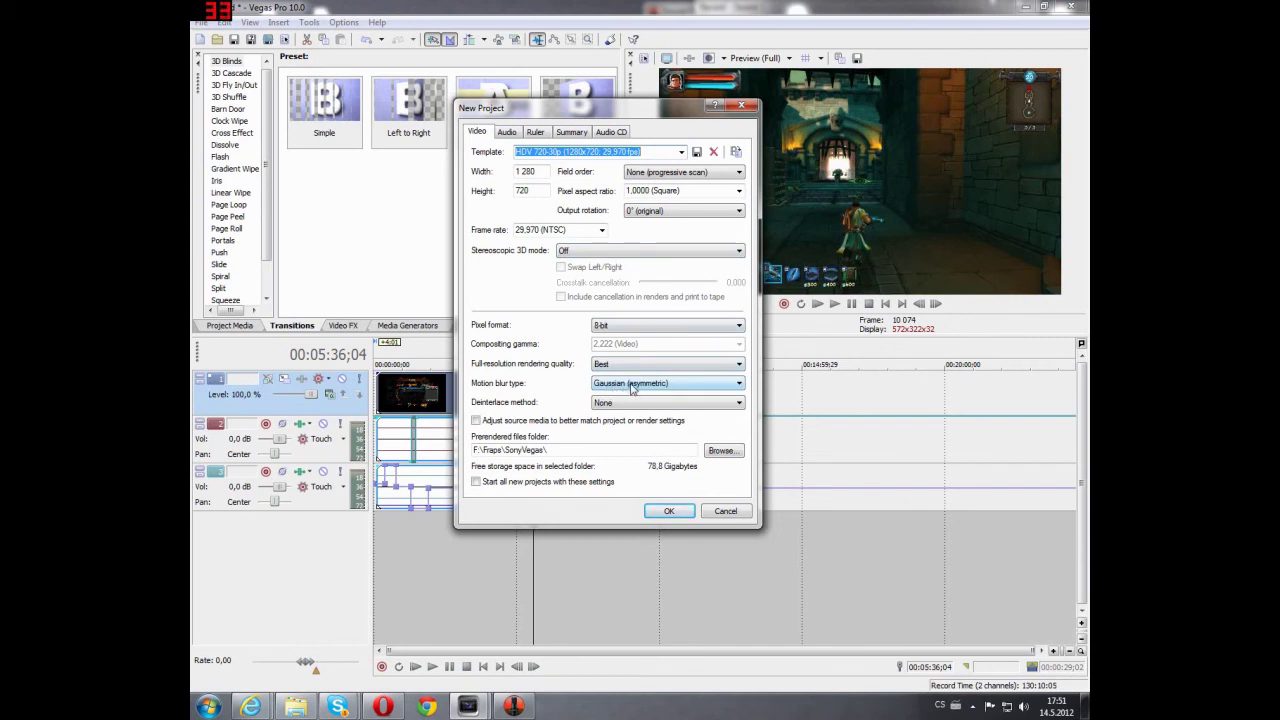
click(476, 482)
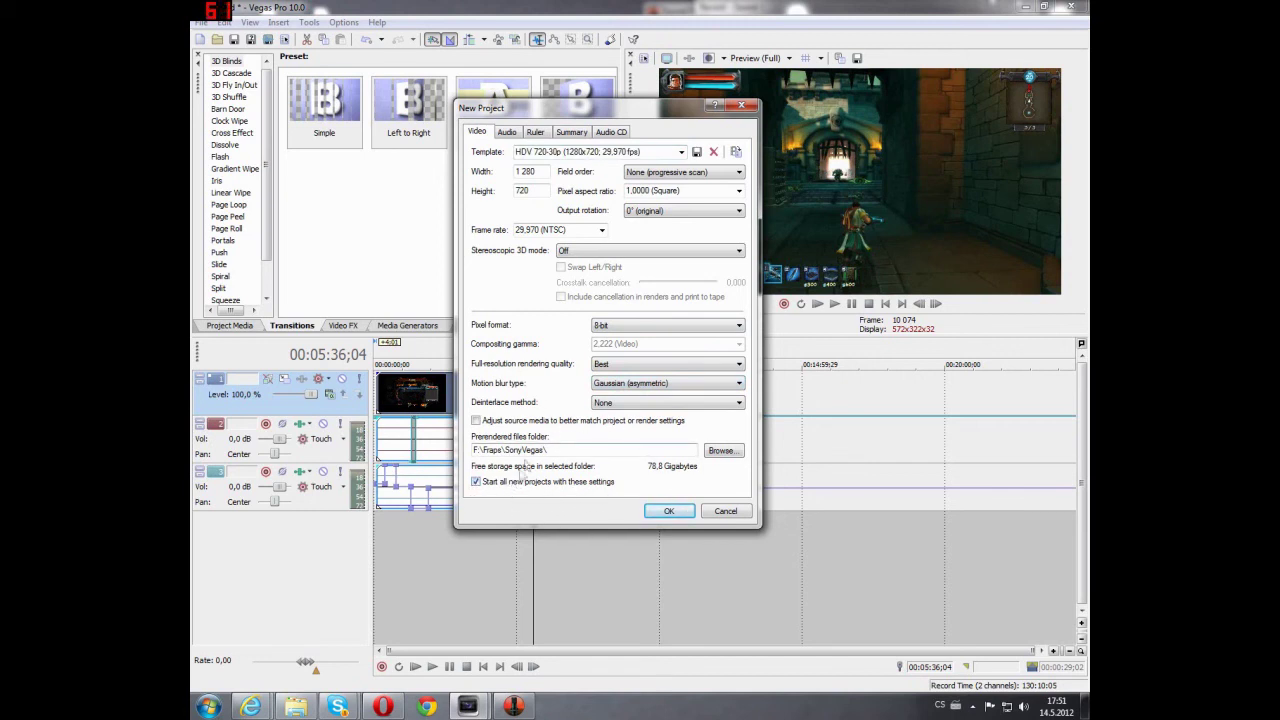
click(670, 511)
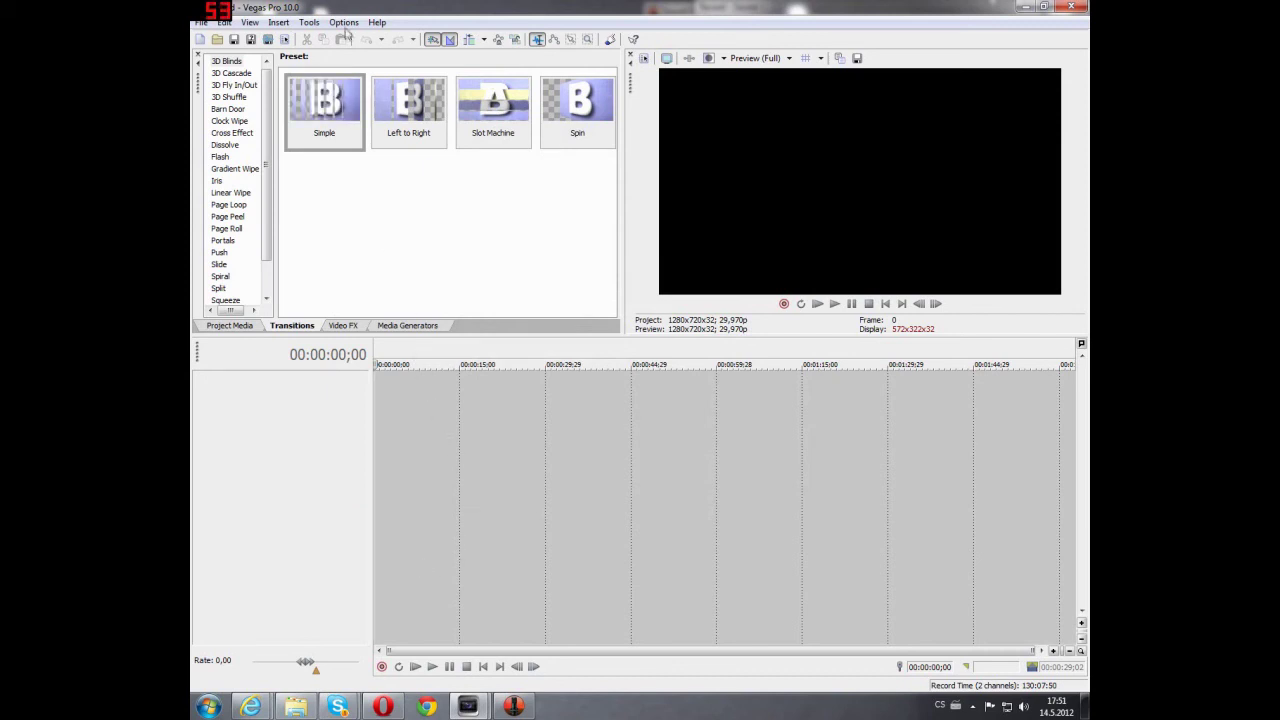
- In the general preferences, check that the options to close media files and audio and MIDI ports when not the active application are off
click(343, 22)
click(362, 392)
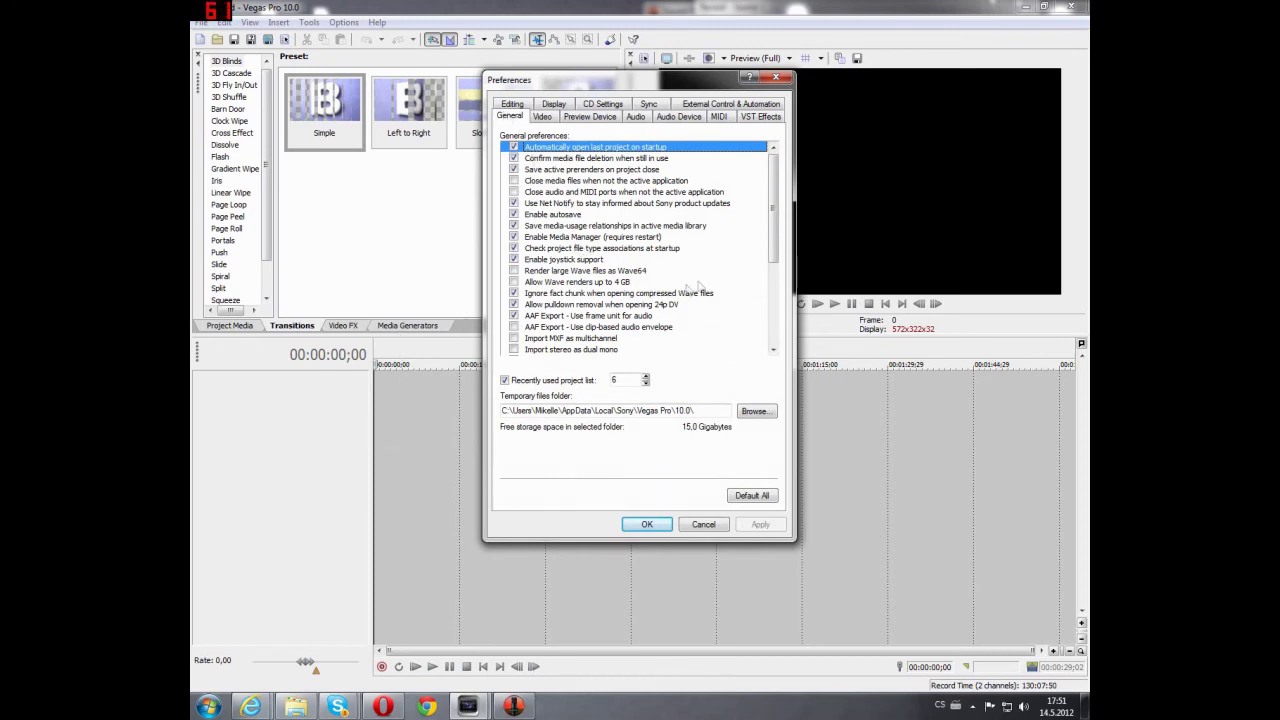
click(543, 120)
click(515, 117)
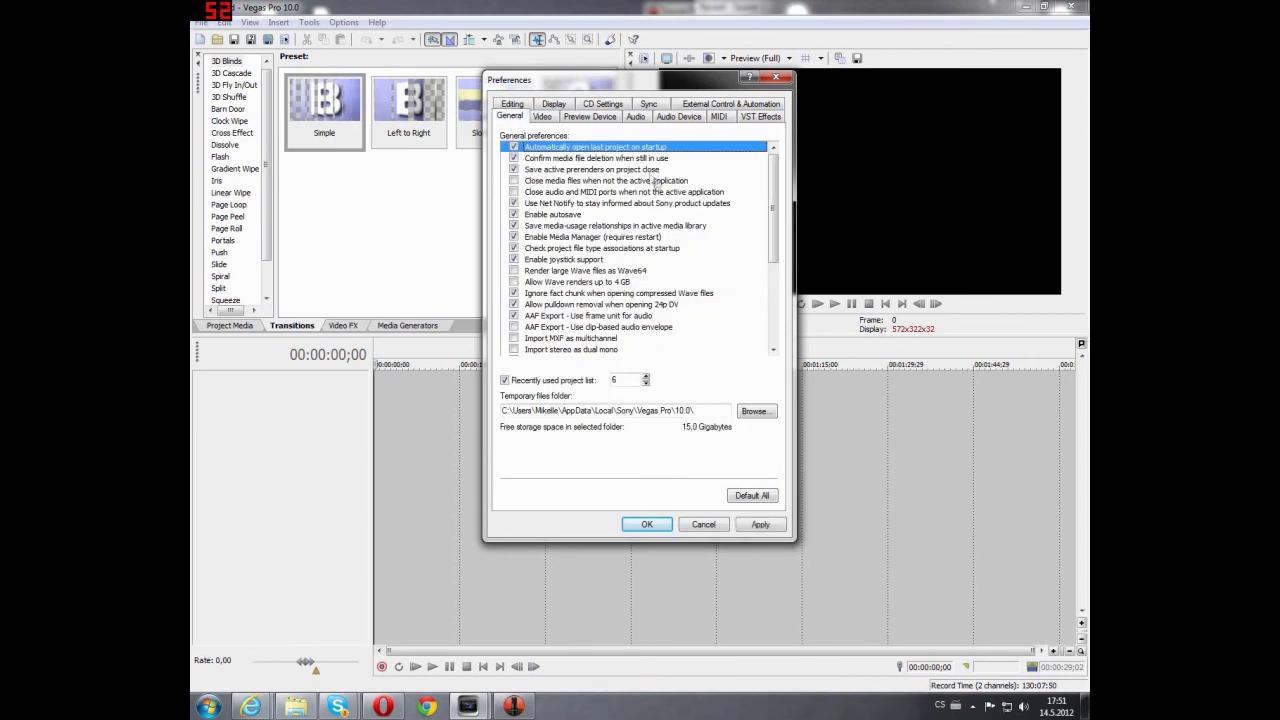
drag(771, 195, 771, 189)
click(516, 182)
click(516, 191)
click(515, 183)
click(514, 192)
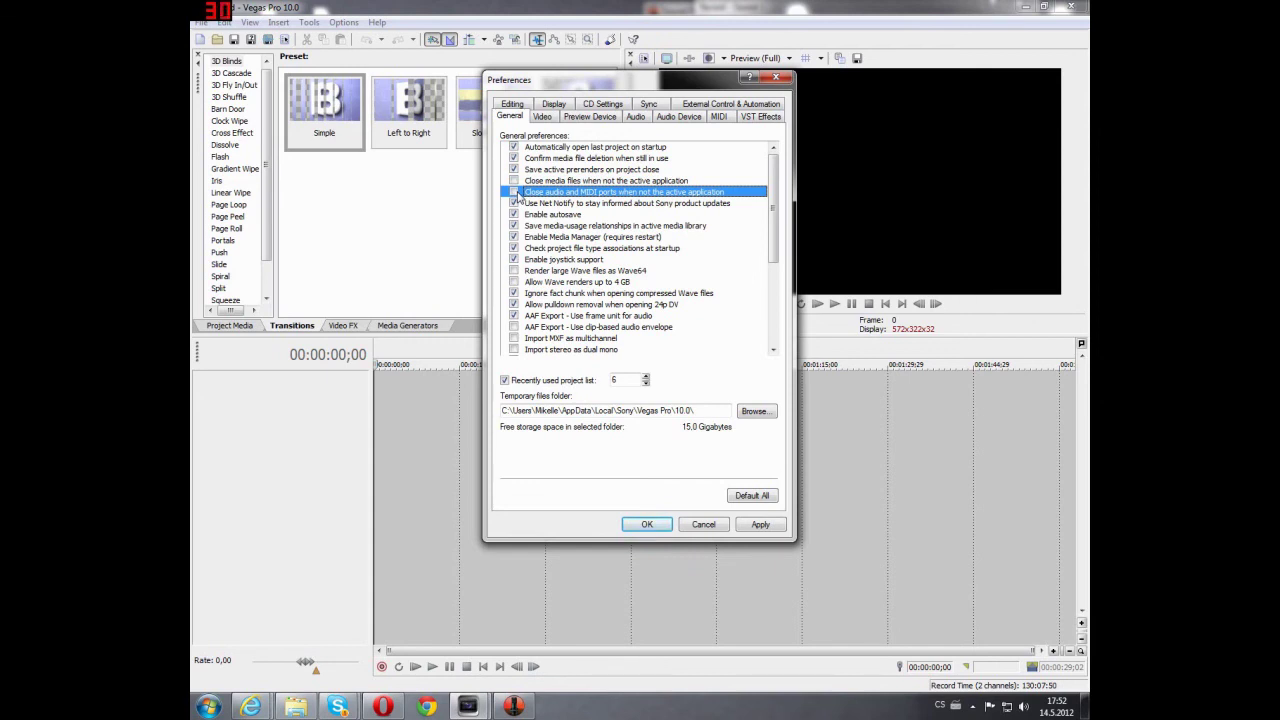
click(649, 524)
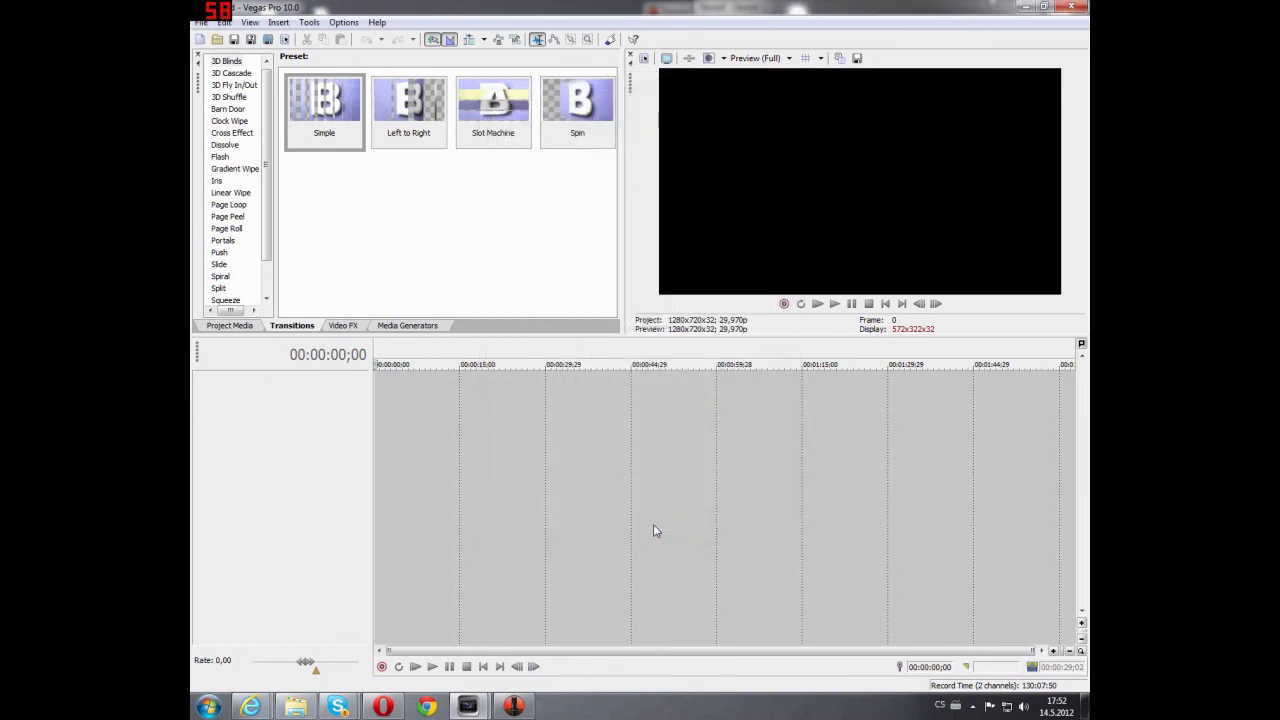